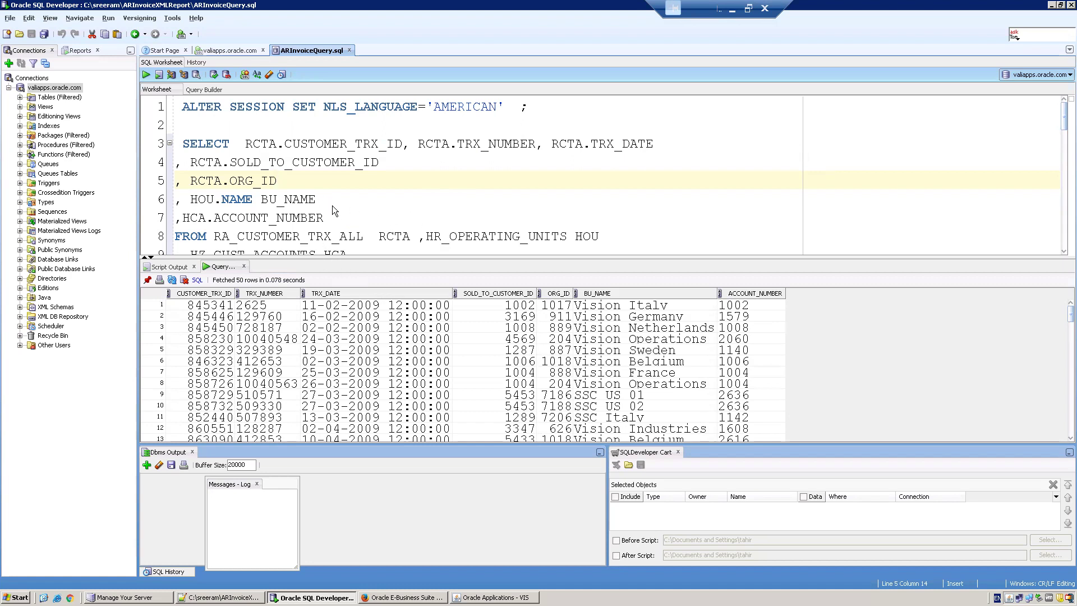
Step: Rerun the AR invoice query in SQL Developer and bring up the ARInvoiceXMLReport.txt notes
left_click(331, 216)
key("Down")
key("Down")
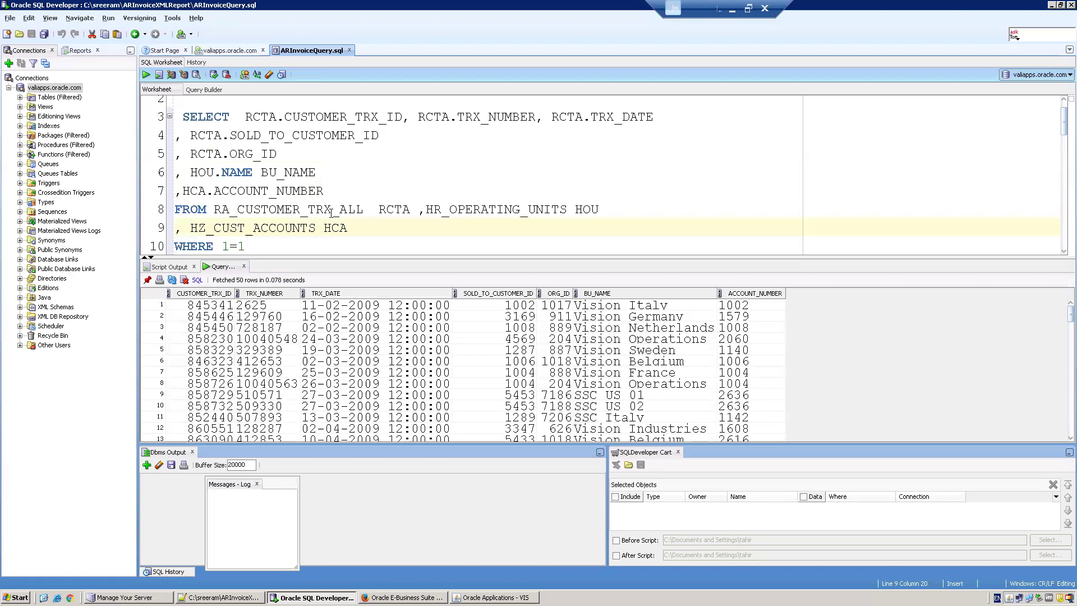
key("Down")
key("Down")
key("Down")
key("Down")
key("Down")
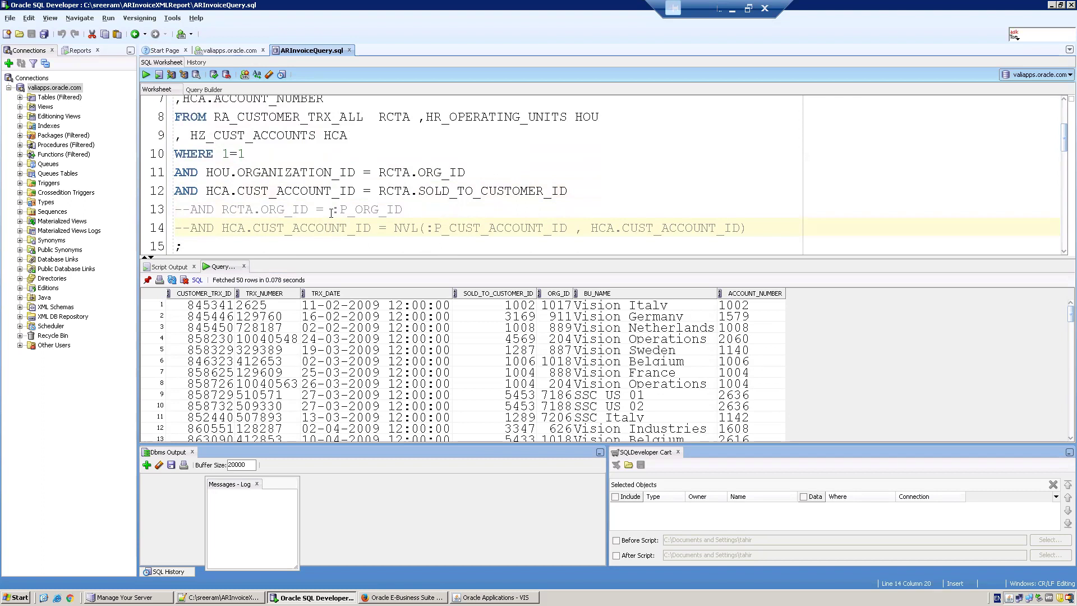
key("ctrl+Return")
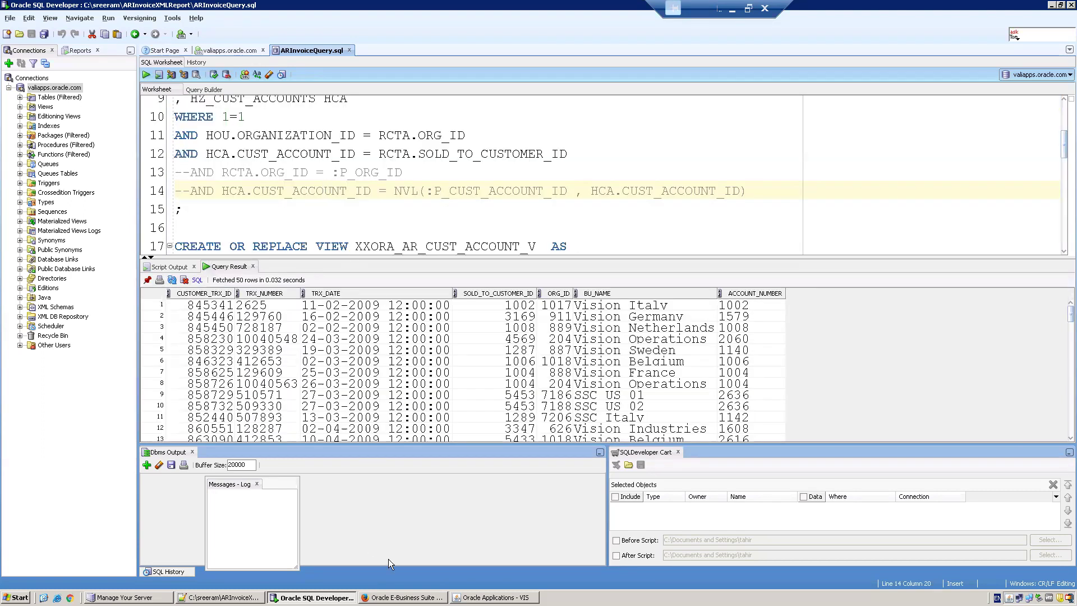
left_click(241, 596)
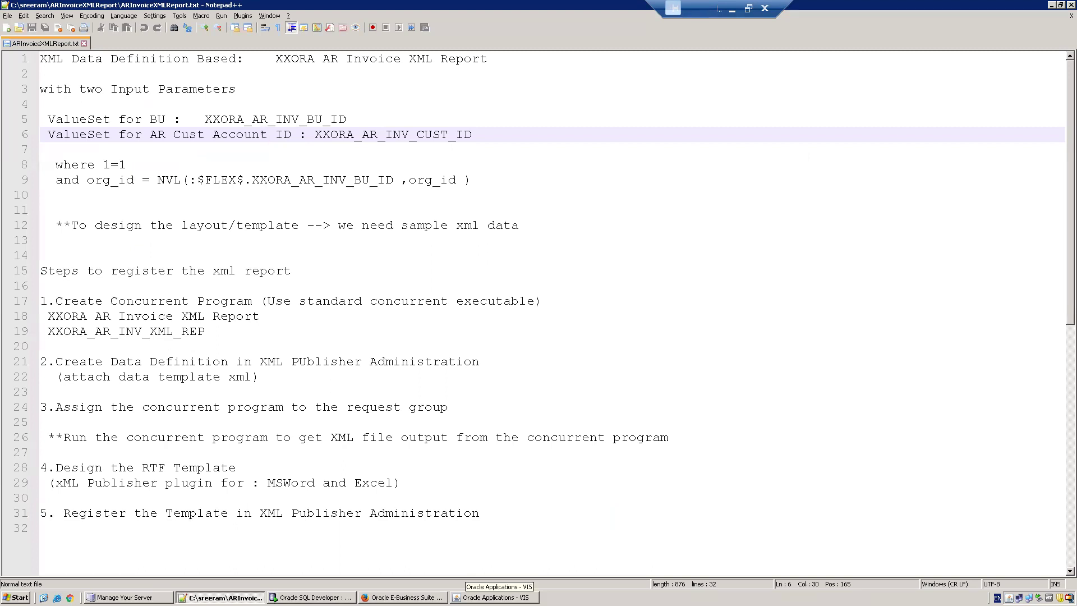
Step: Open the Concurrent Program form and name the program 'XXORA AR Invoice XML Report'
left_click(493, 597)
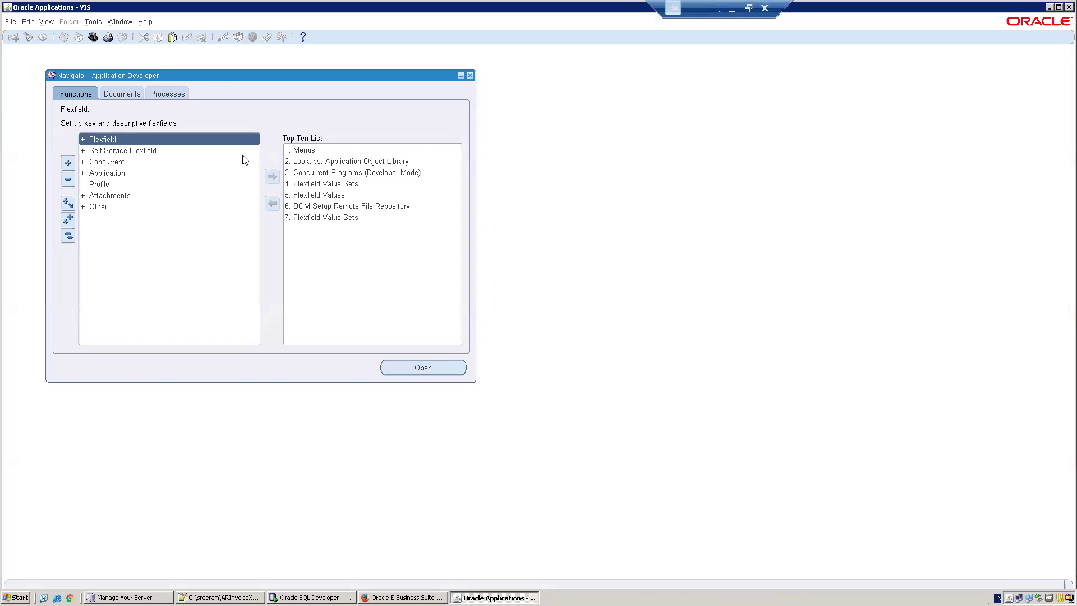
double_click(165, 163)
double_click(134, 173)
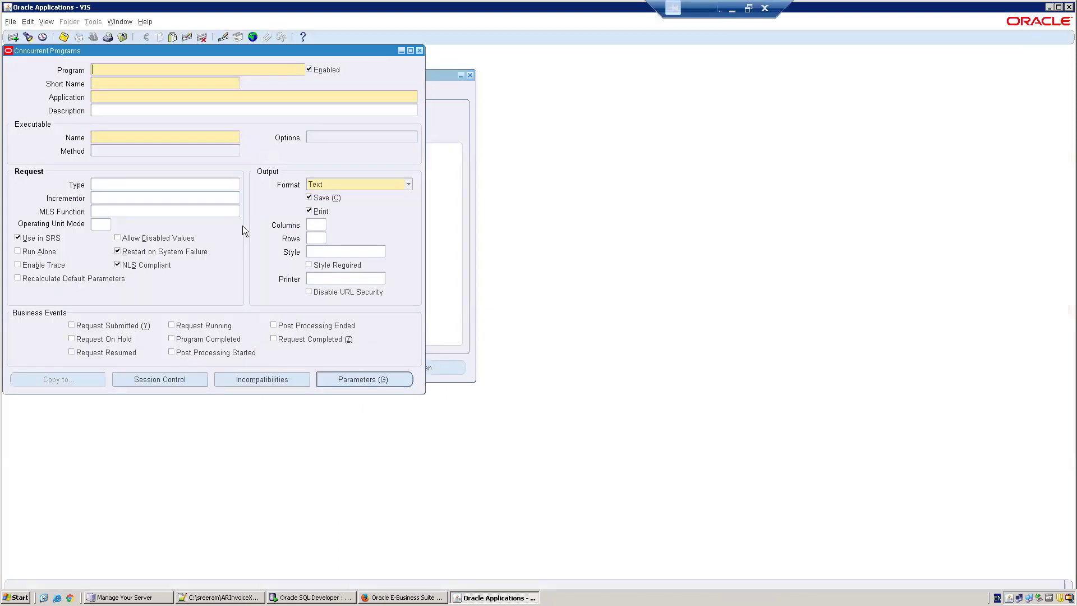
key("alt+Tab")
left_click_drag(260, 316, 46, 317)
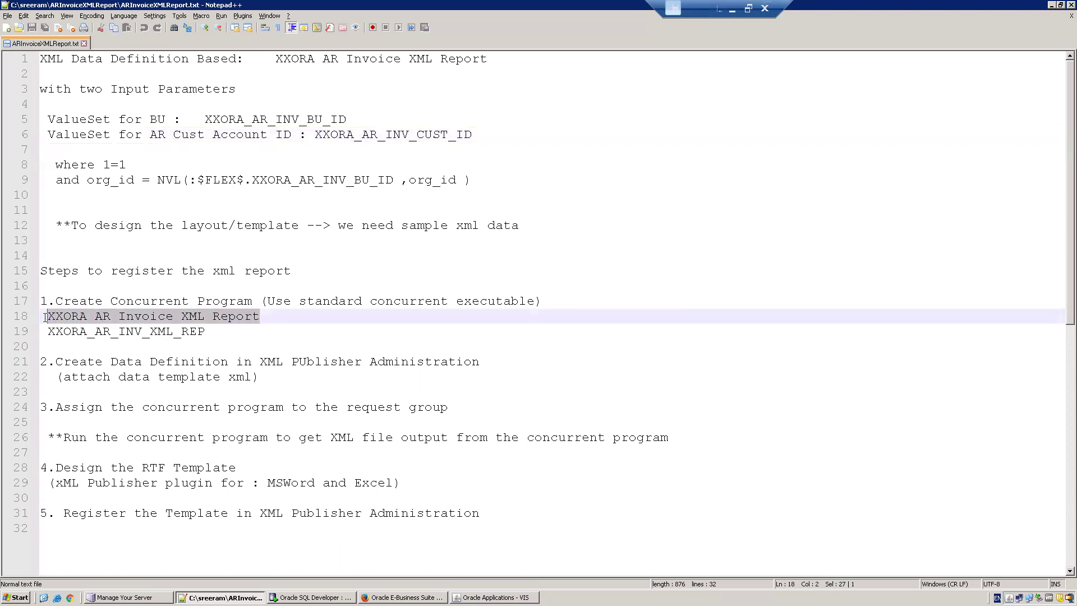
key("ctrl+c")
key("alt+Tab")
key("ctrl+v")
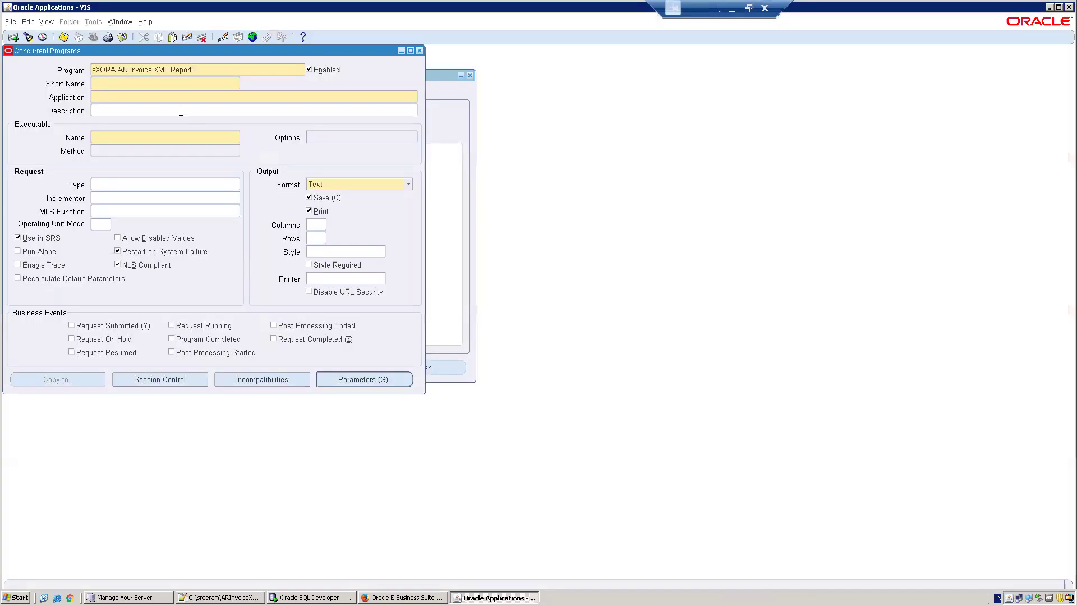
Step: Set short name XXORA_AR_INV_XML_REP and application Application Object Library
key("alt+Tab")
double_click(129, 332)
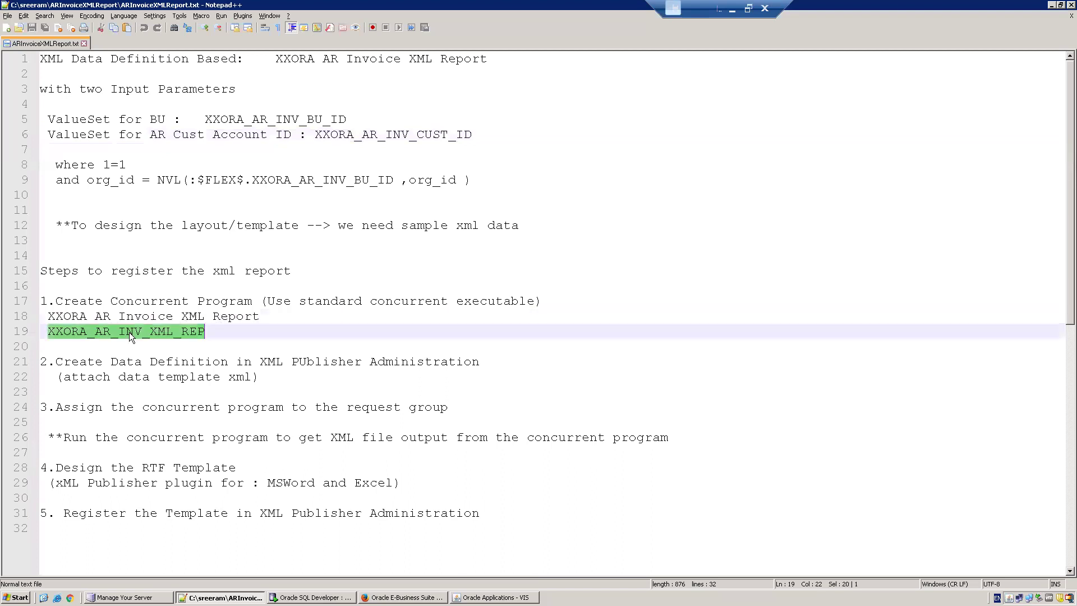
key("ctrl+c")
key("alt+Tab")
left_click(110, 83)
key("ctrl+v")
key("Tab")
type("Application Object")
key("Tab")
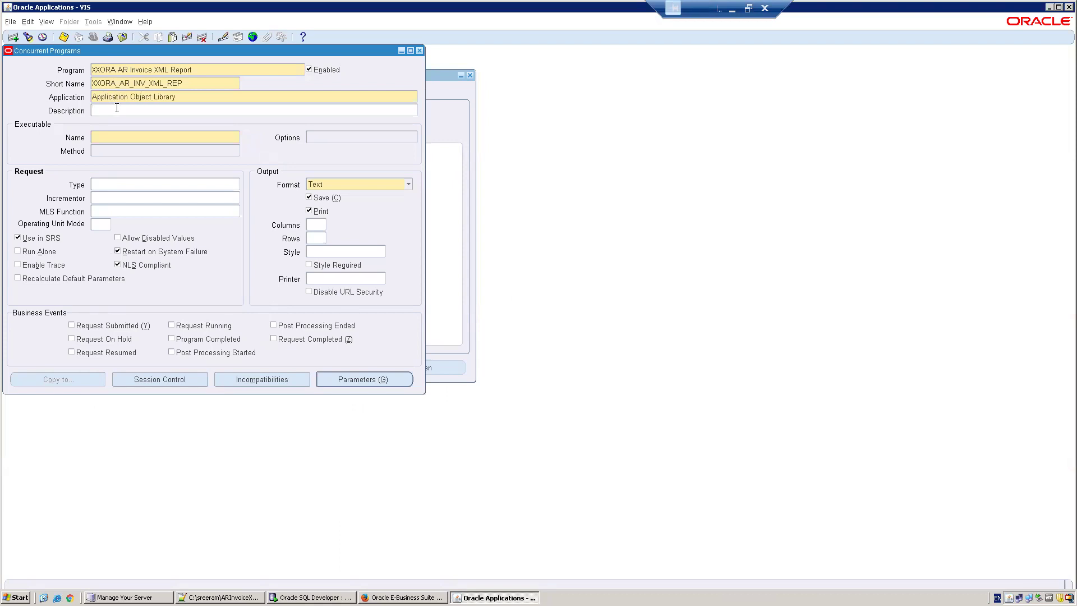
Step: Set the executable to XDODTEXE and the output format to XML
left_click(120, 133)
type("XDOD")
key("Tab")
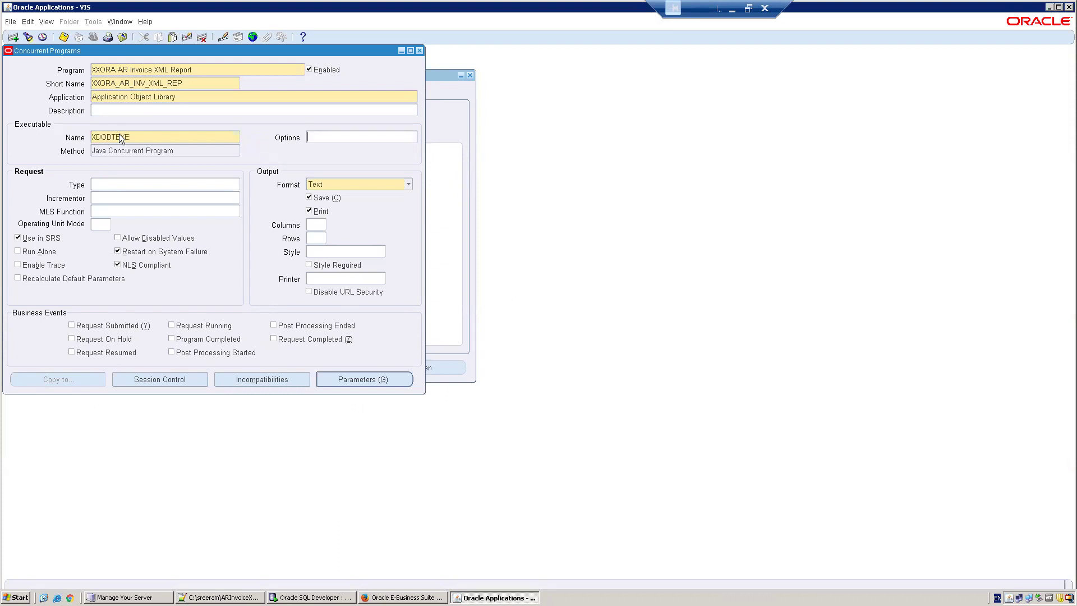
left_click(355, 190)
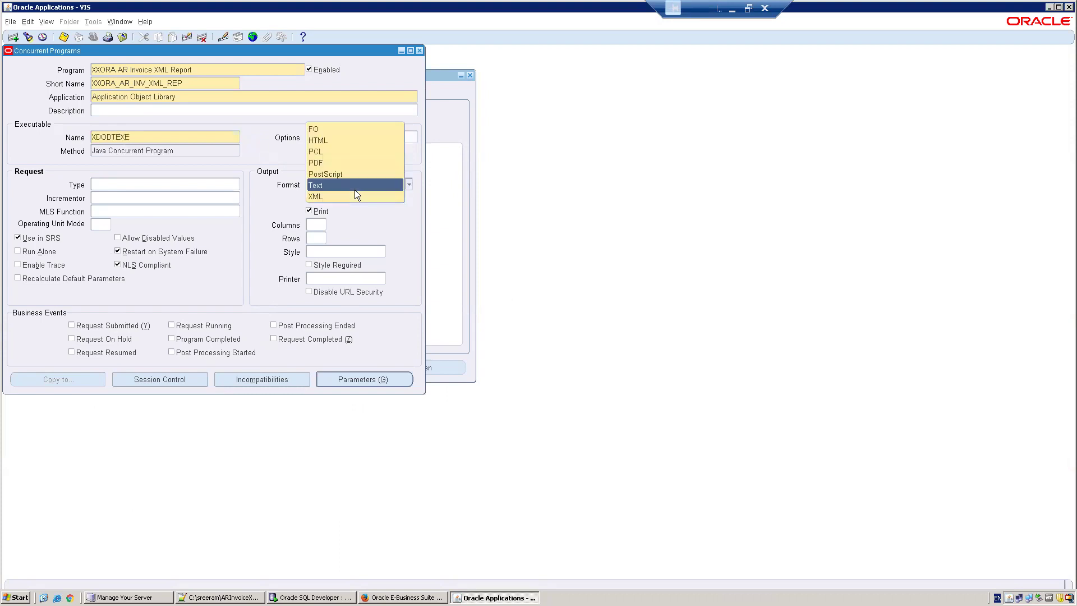
left_click(355, 191)
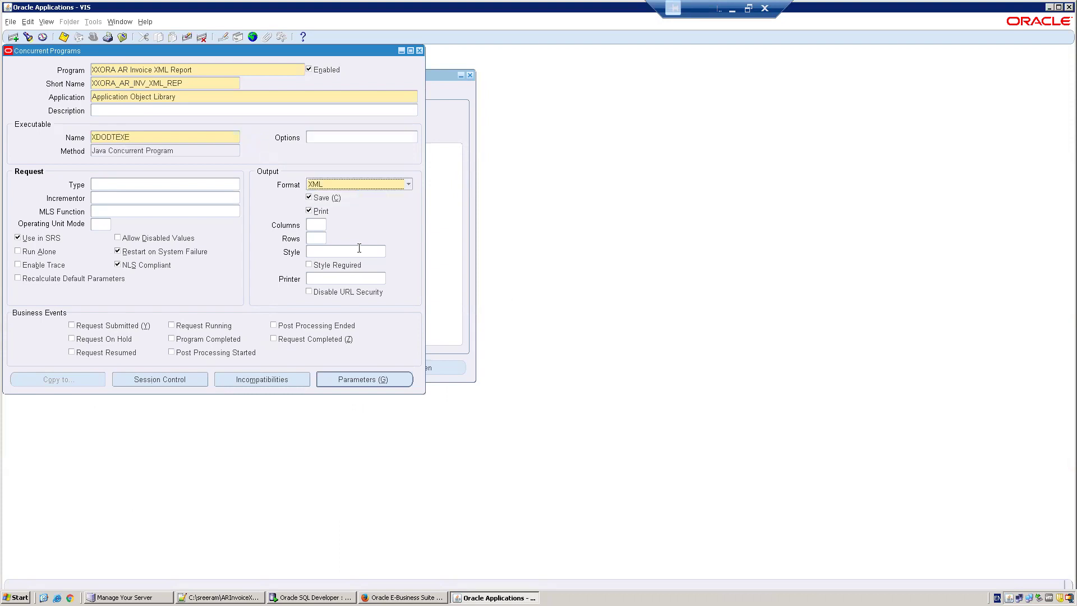
Step: Open the XXORA_ARINV_DM.xml data template in Notepad++ and copy the P_ORG_ID parameter name
key("alt+Tab")
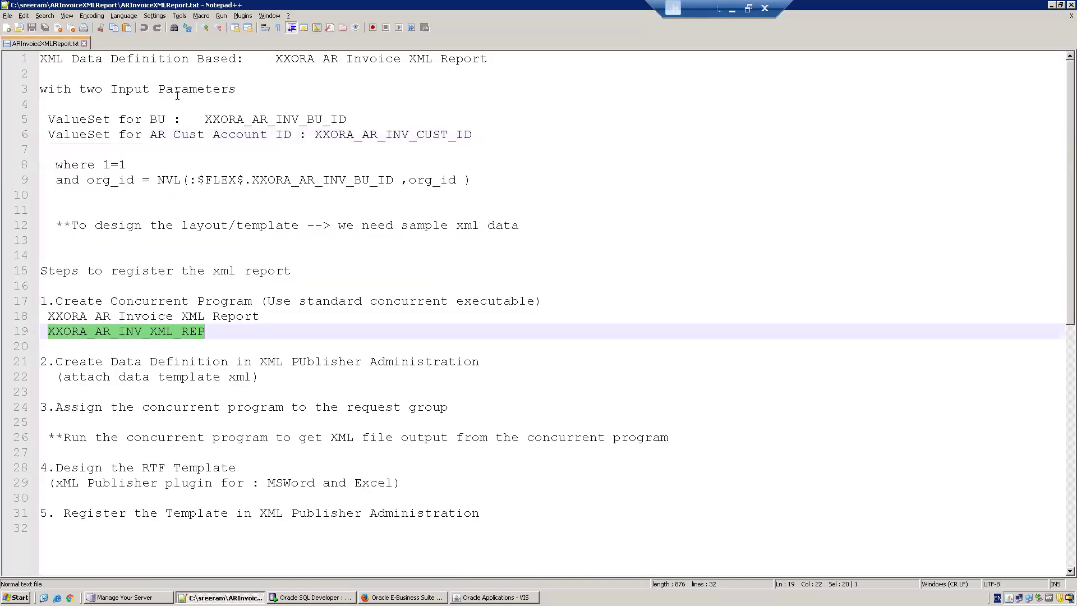
key("ctrl+o")
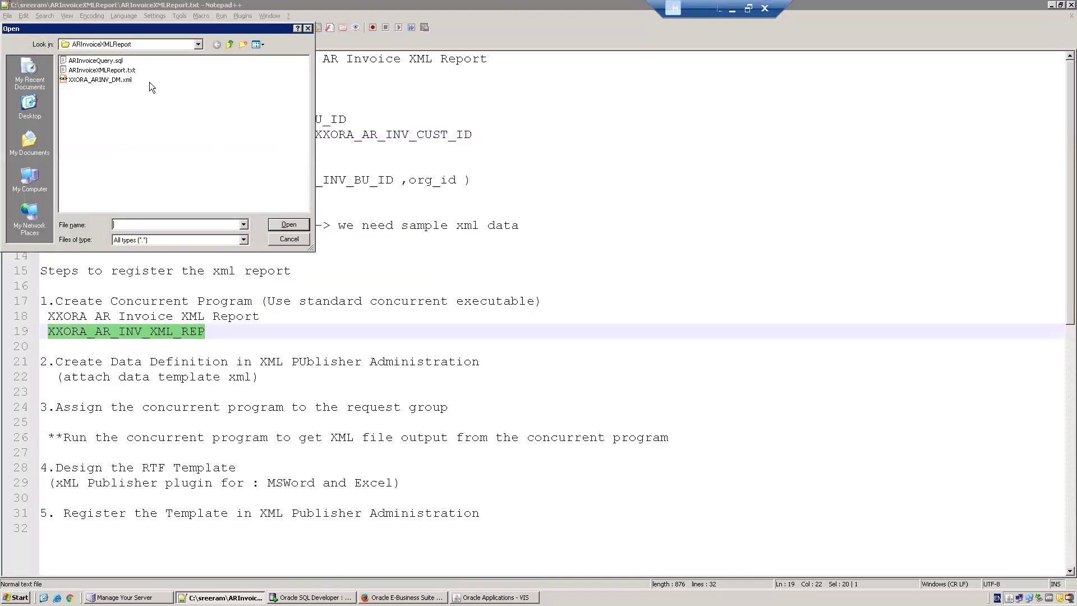
double_click(117, 81)
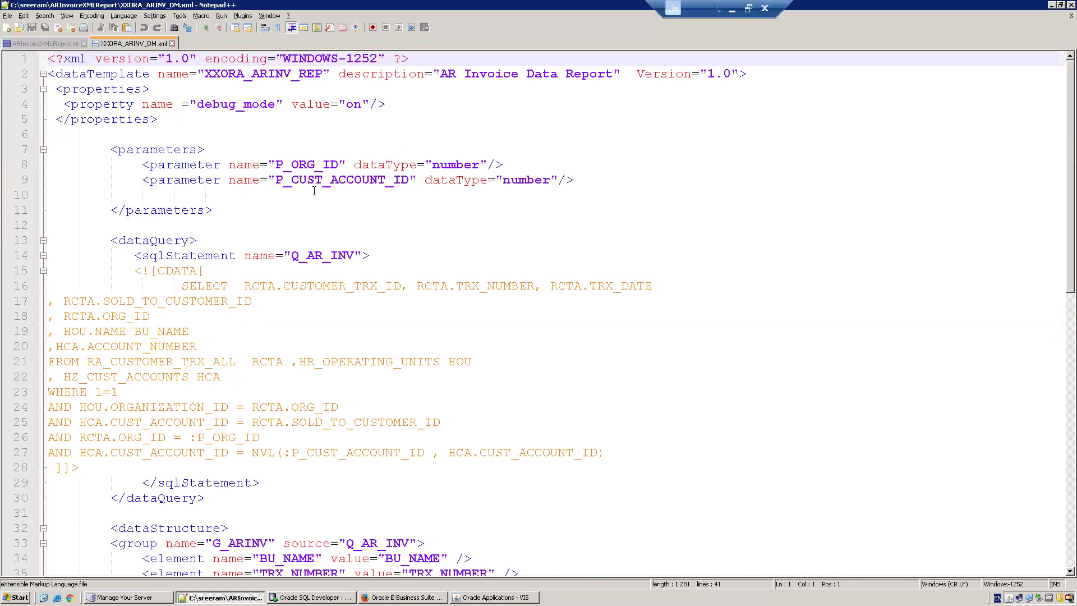
double_click(298, 165)
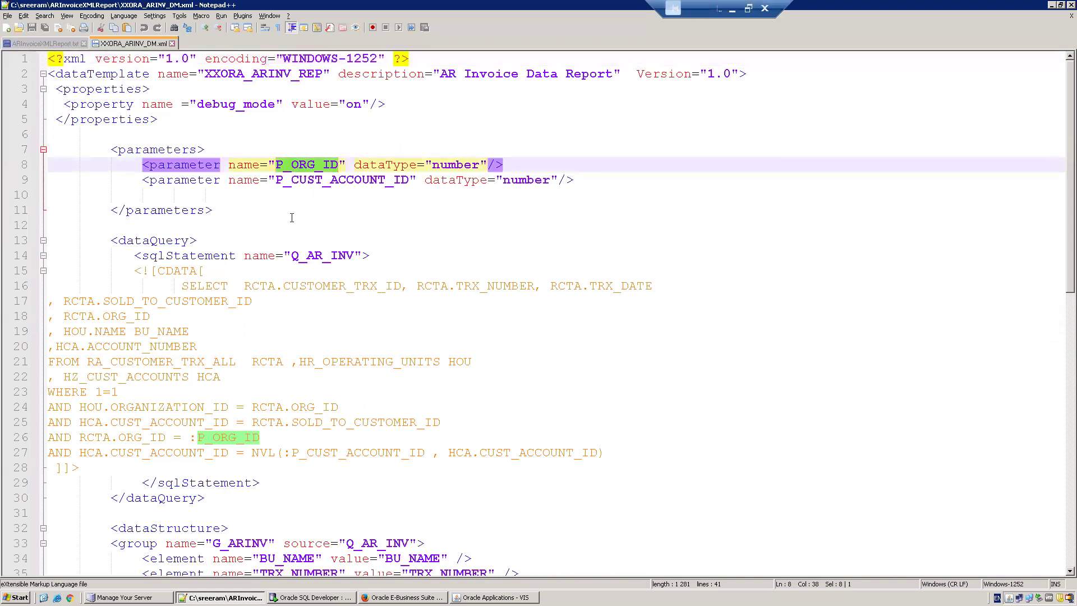
key("alt+Tab")
Step: Add parameter Seq 10 P_ORG_ID with token P_ORG_ID and value set 10/Number
left_click(344, 380)
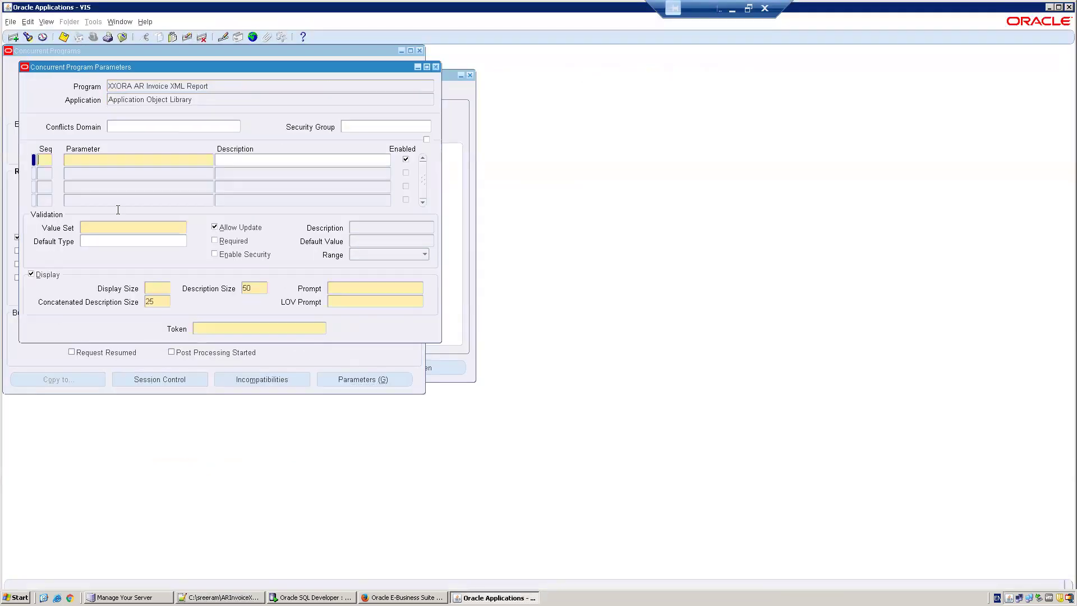
type("10")
key("Tab")
key("ctrl+v")
left_click(51, 175)
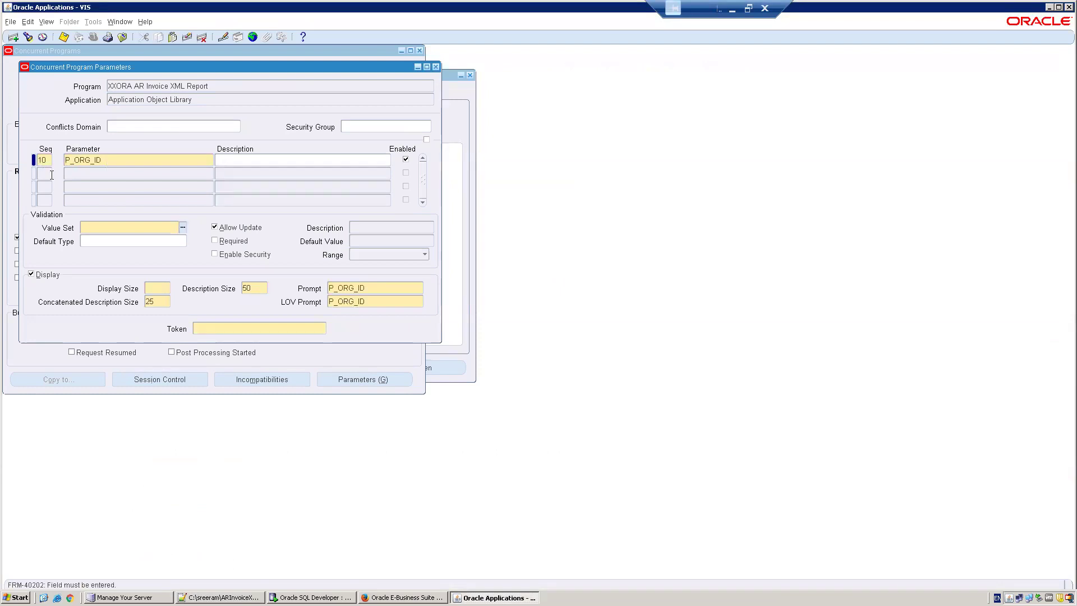
left_click(198, 328)
key("ctrl+v")
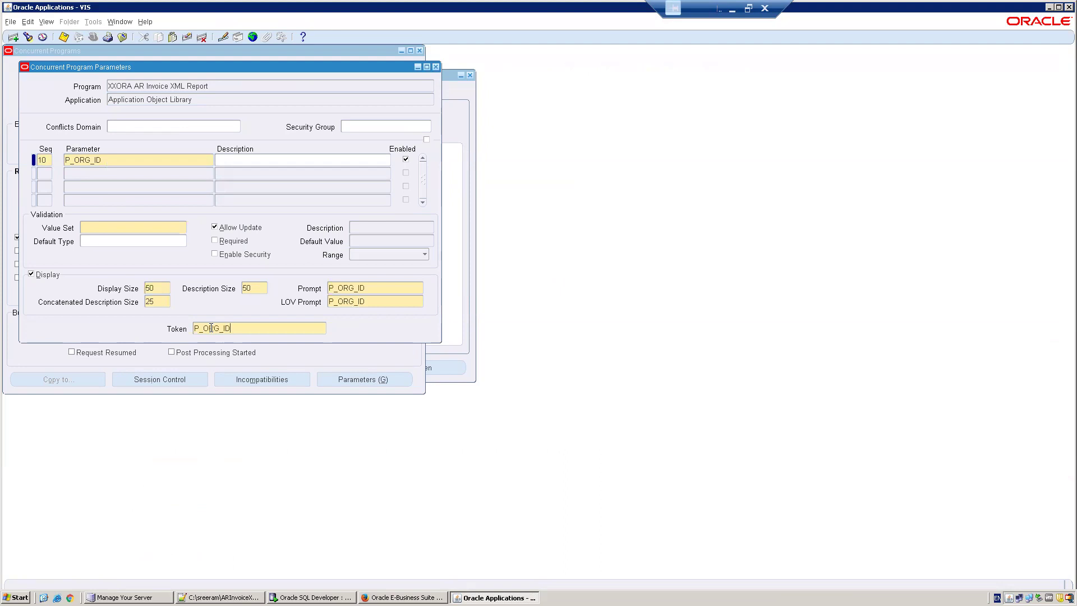
left_click(45, 175)
type("10/Number")
key("Tab")
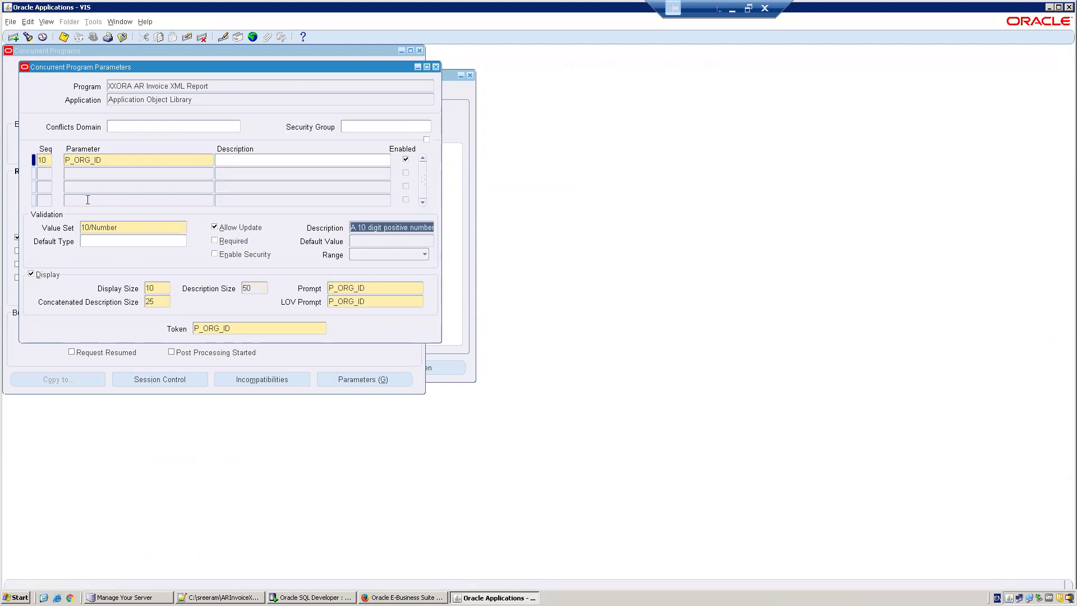
Step: Add parameter P_CUST_ACCOUNT_ID with matching token and value set 10/Number
left_click(50, 175)
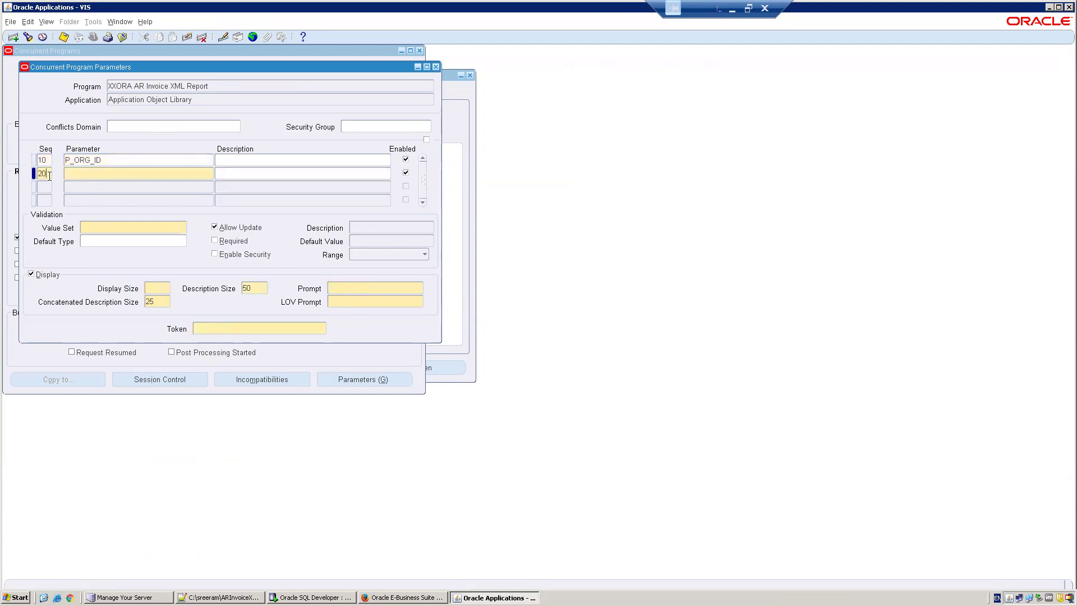
key("alt+Tab")
double_click(330, 181)
key("alt+Tab")
key("ctrl+v")
left_click(344, 287)
left_click(255, 331)
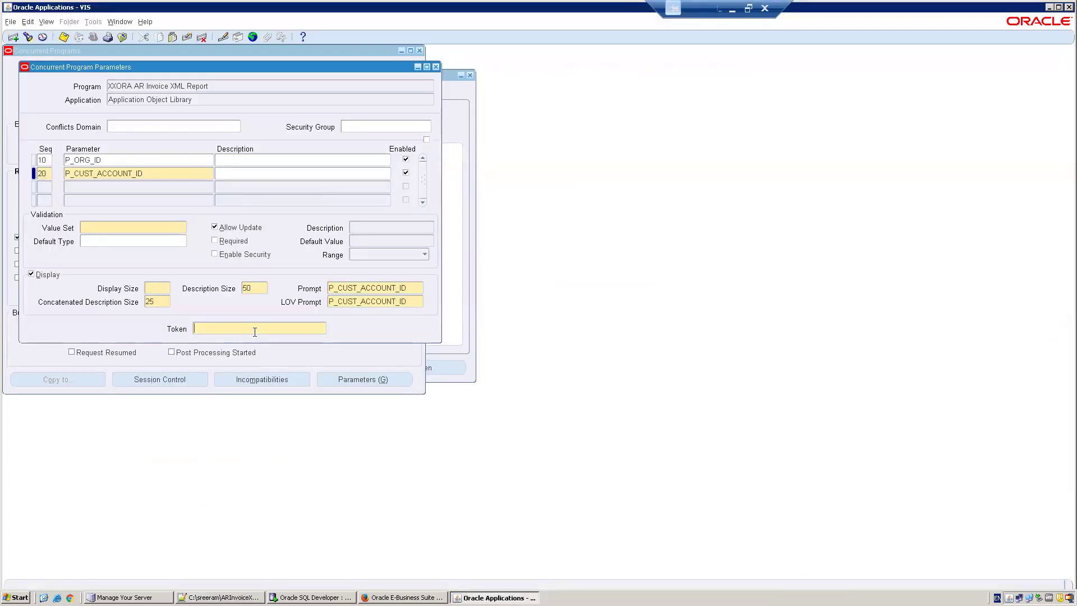
key("ctrl+v")
type("20")
type("10")
type("%nu")
key("Tab")
Step: Save the parameter definitions and close the Parameters window
key("ctrl+s")
left_click_drag(369, 73, 587, 114)
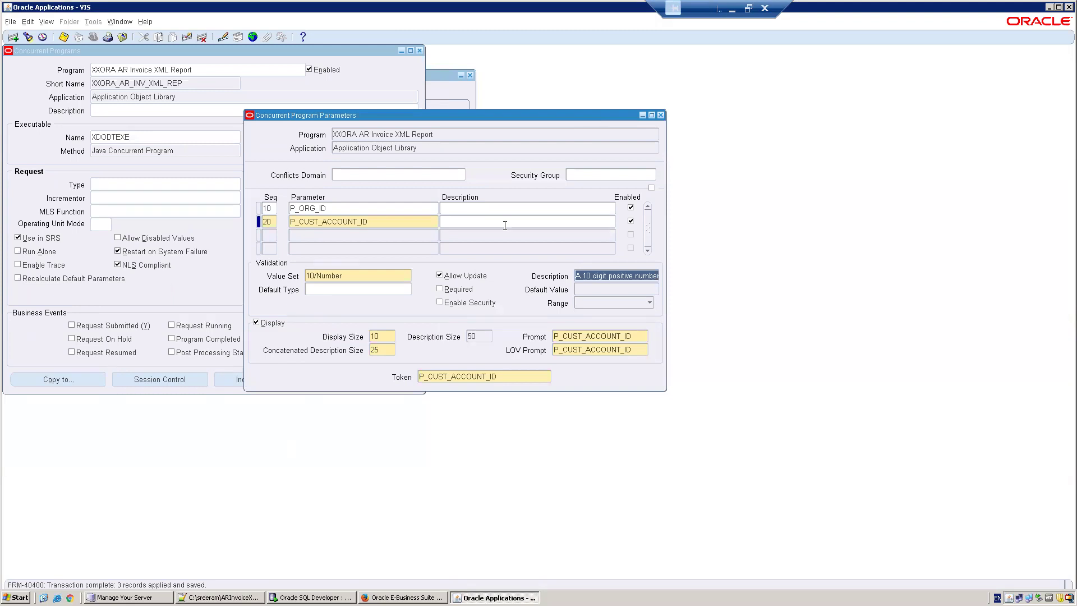
left_click(661, 115)
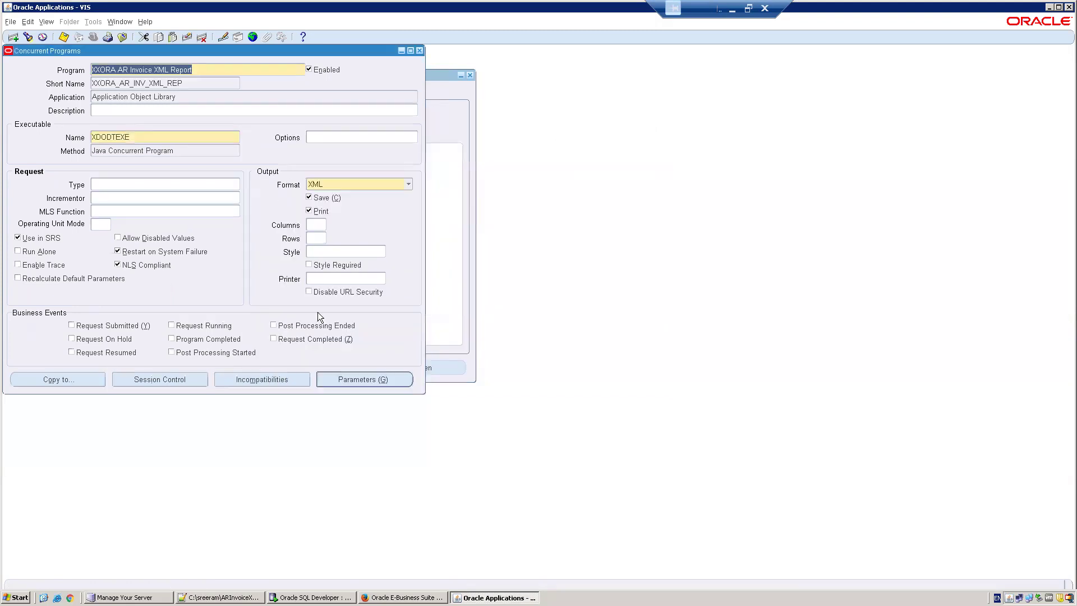
Step: Check the report notes' step on creating the data definition
left_click(235, 597)
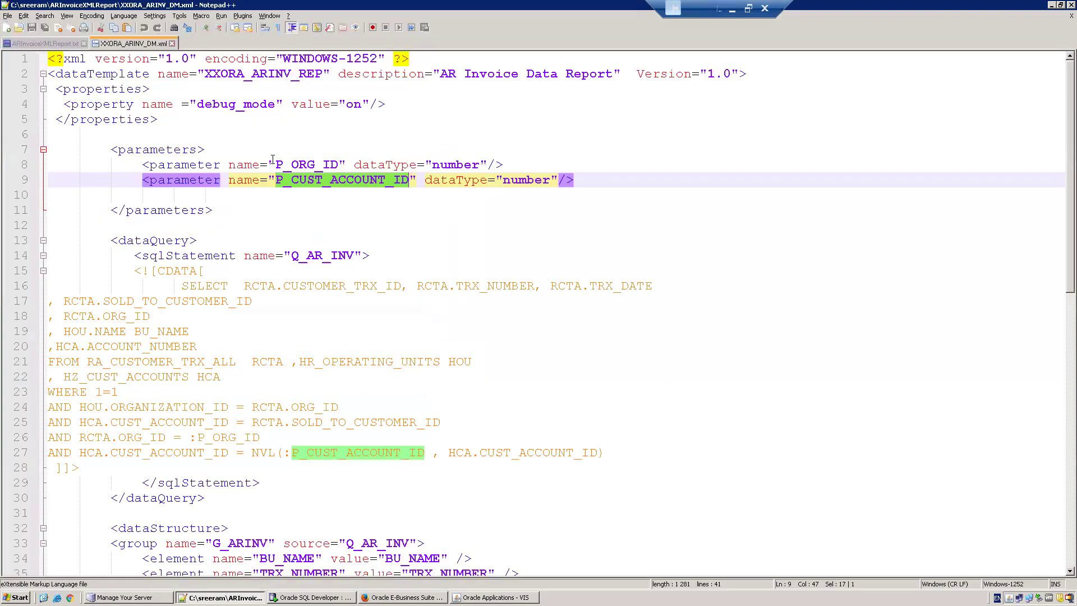
key("ctrl+Tab")
left_click_drag(266, 377, 39, 362)
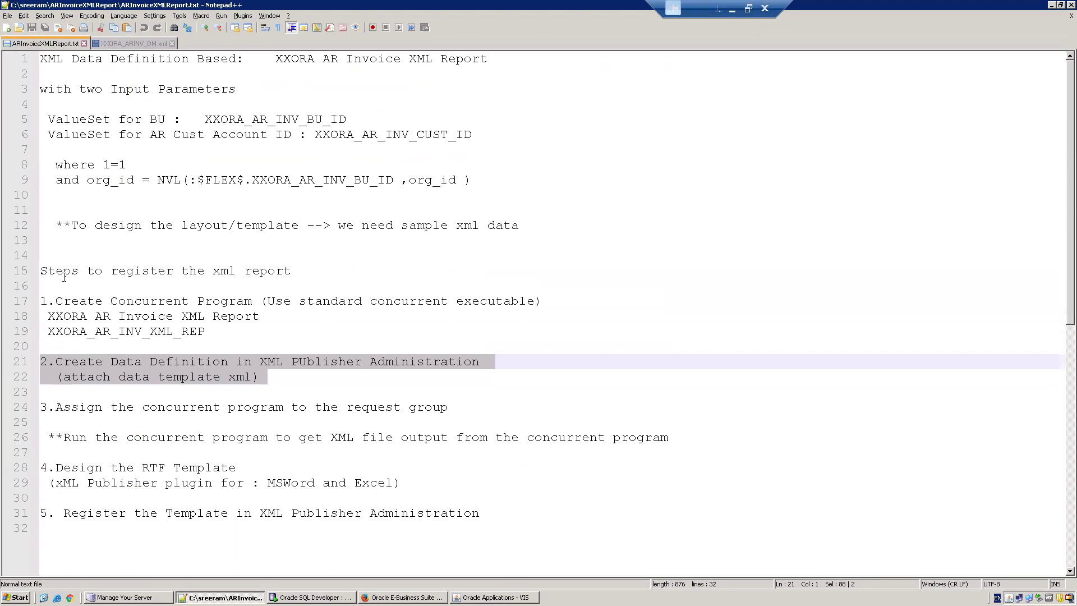
key("ctrl+Tab")
Step: Review XXORA_ARINV_DM.xml: code XXORA_ARINV_REP, parameters block, P_ORG_ID filter and BU_NAME element
left_click(207, 138)
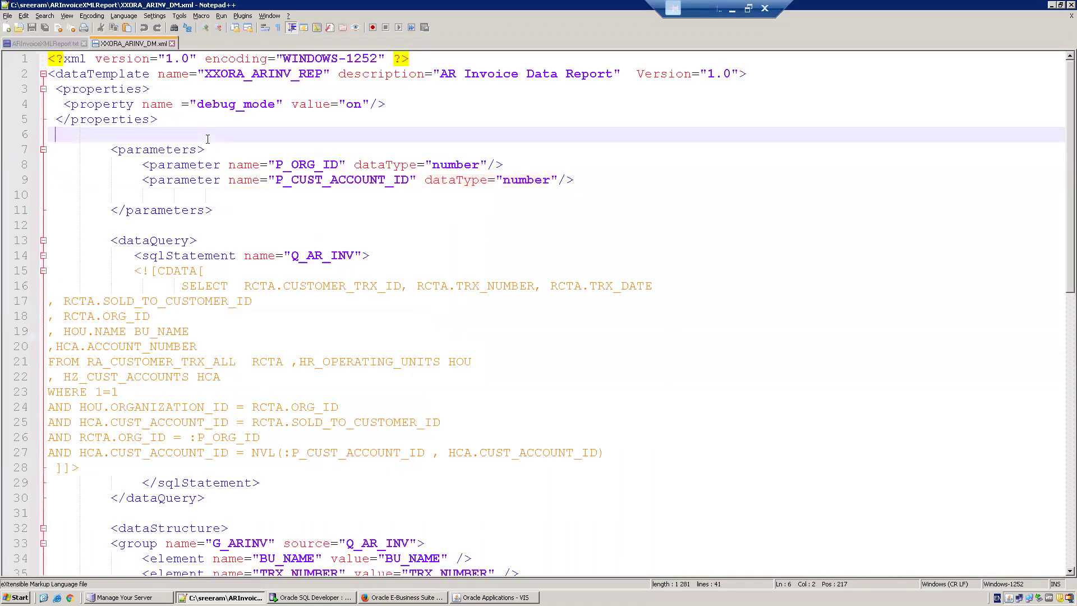
double_click(134, 73)
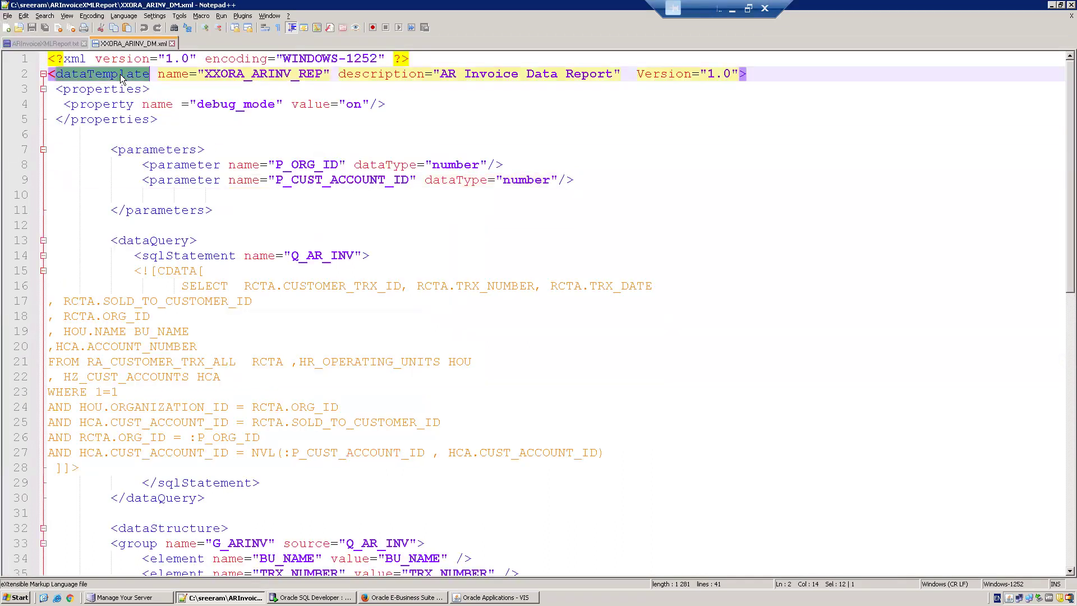
double_click(253, 76)
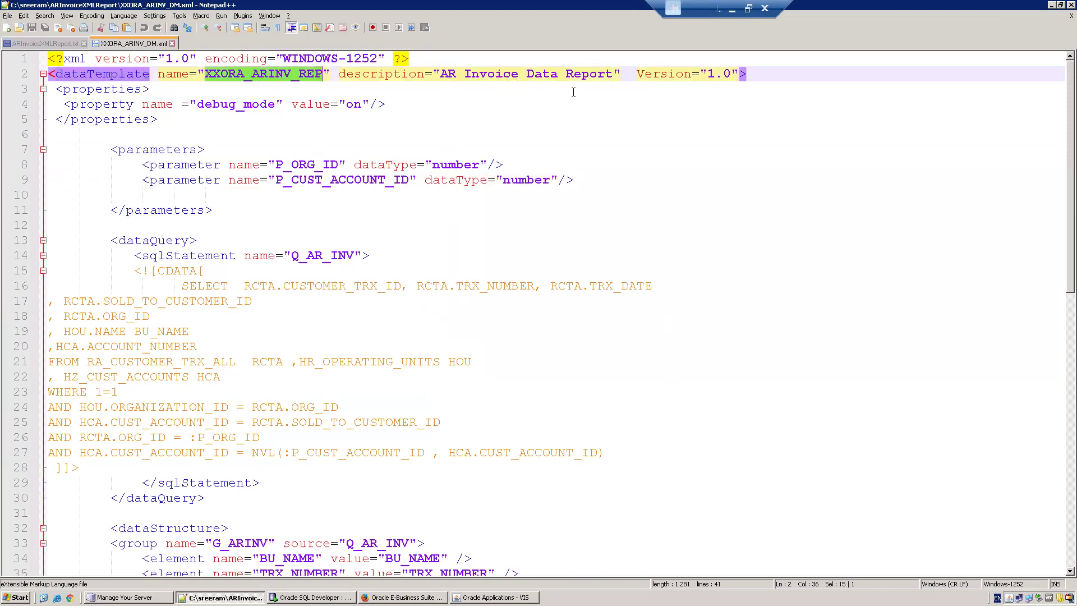
left_click_drag(214, 211, 48, 148)
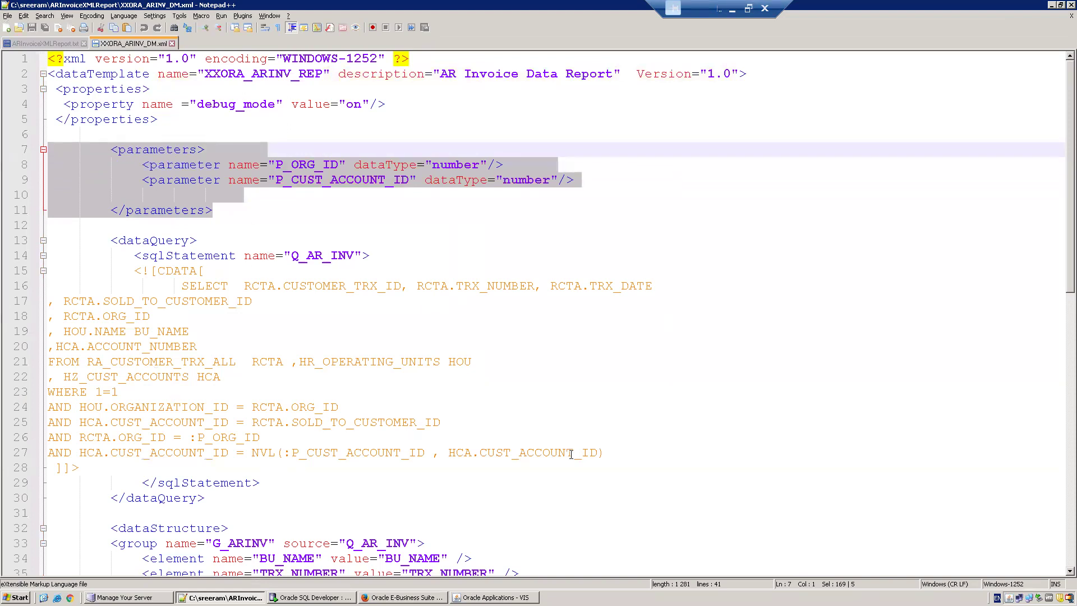
double_click(213, 438)
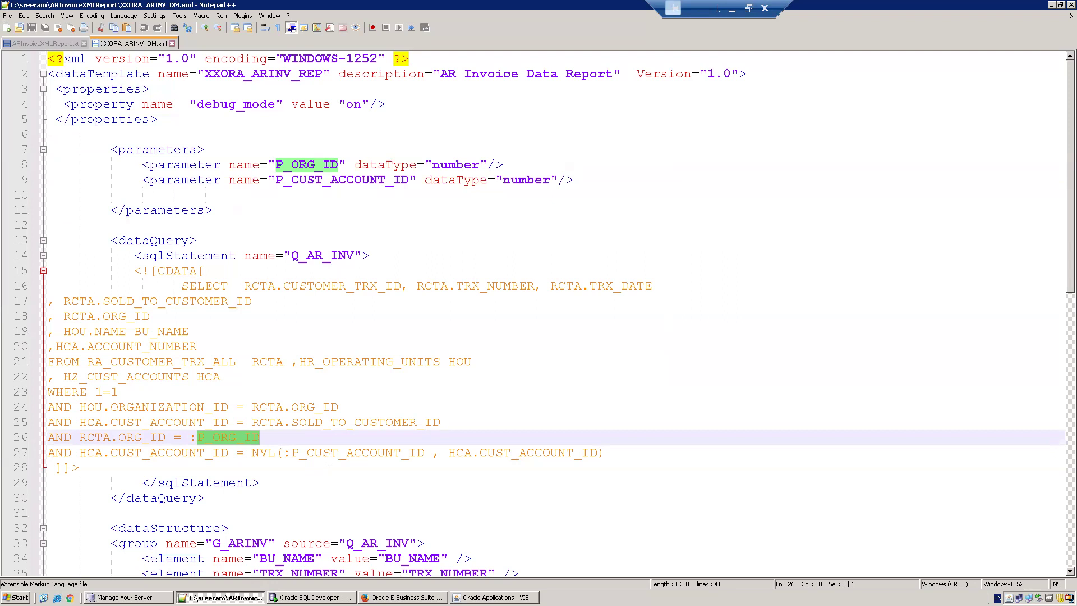
key("Down")
key("Down")
key("Down")
key("Down")
key("Down")
key("Down")
key("Down")
key("Down")
key("Down")
key("Down")
key("Down")
key("Down")
key("Down")
key("Down")
key("Down")
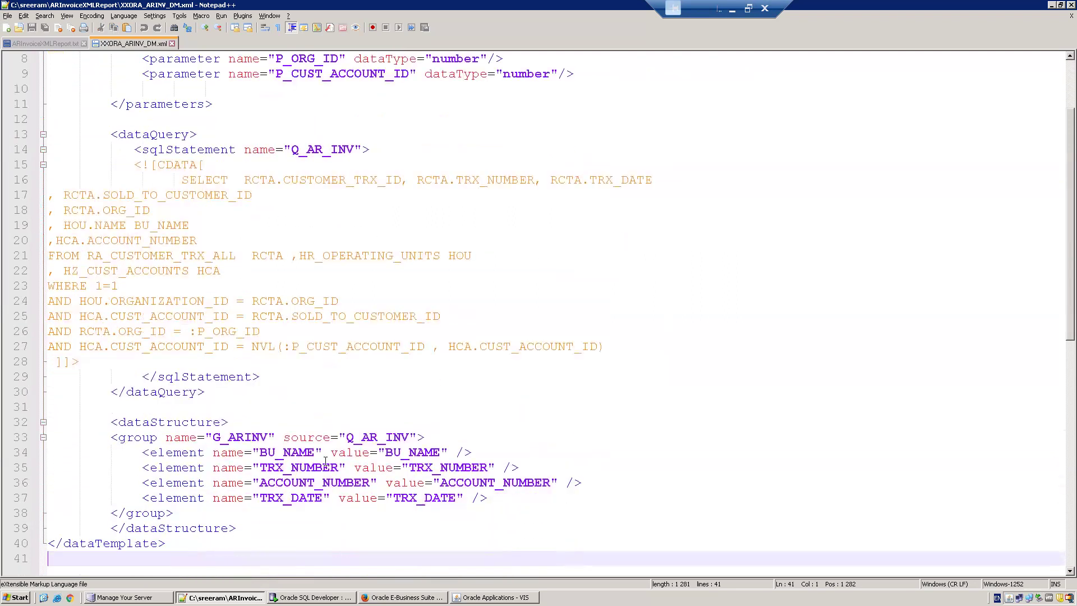
left_click(278, 457)
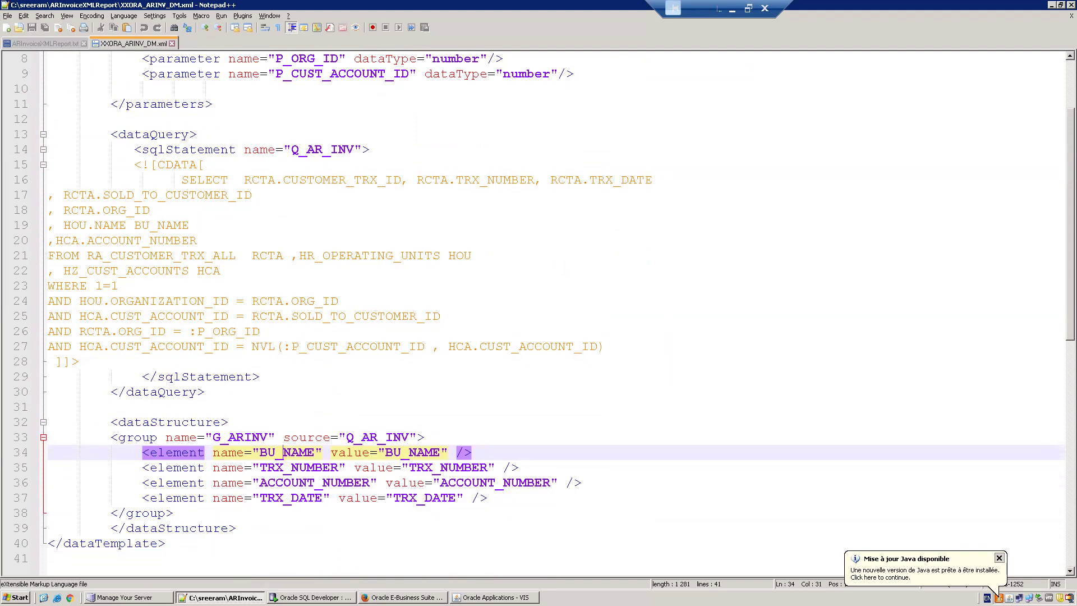
left_click(363, 595)
Step: Go to XML Publisher Administrator > Home > Data Definitions
left_click(67, 22)
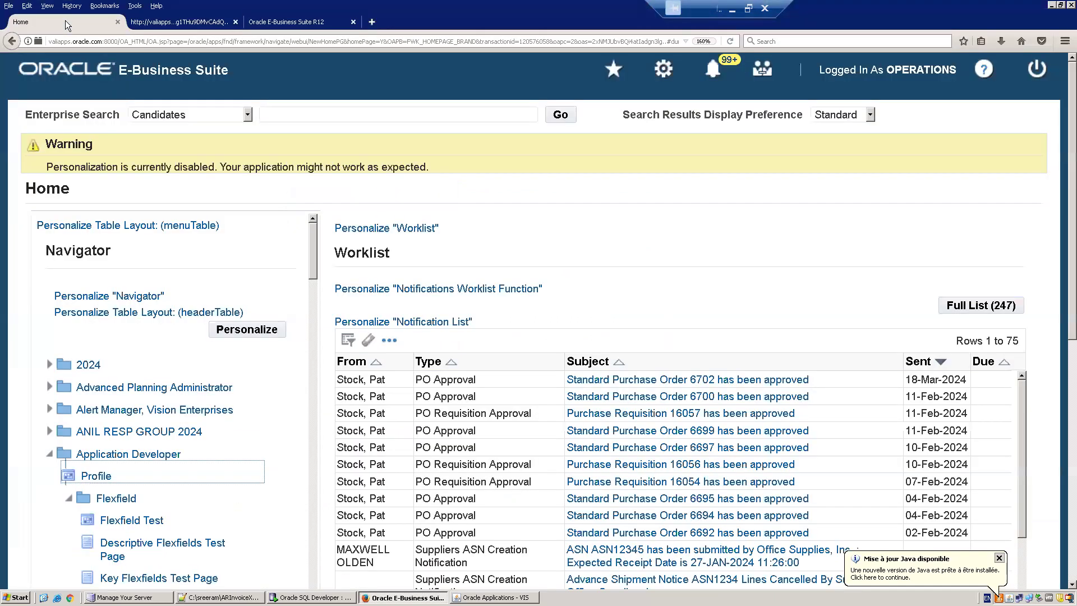
left_click(50, 455)
left_click(50, 454)
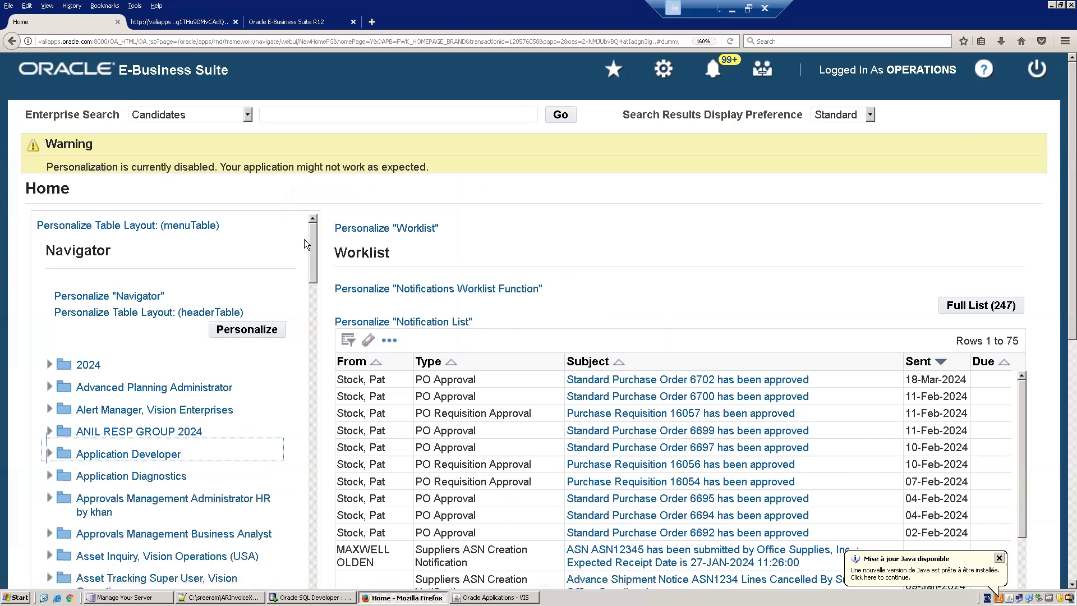
left_click_drag(313, 248, 328, 570)
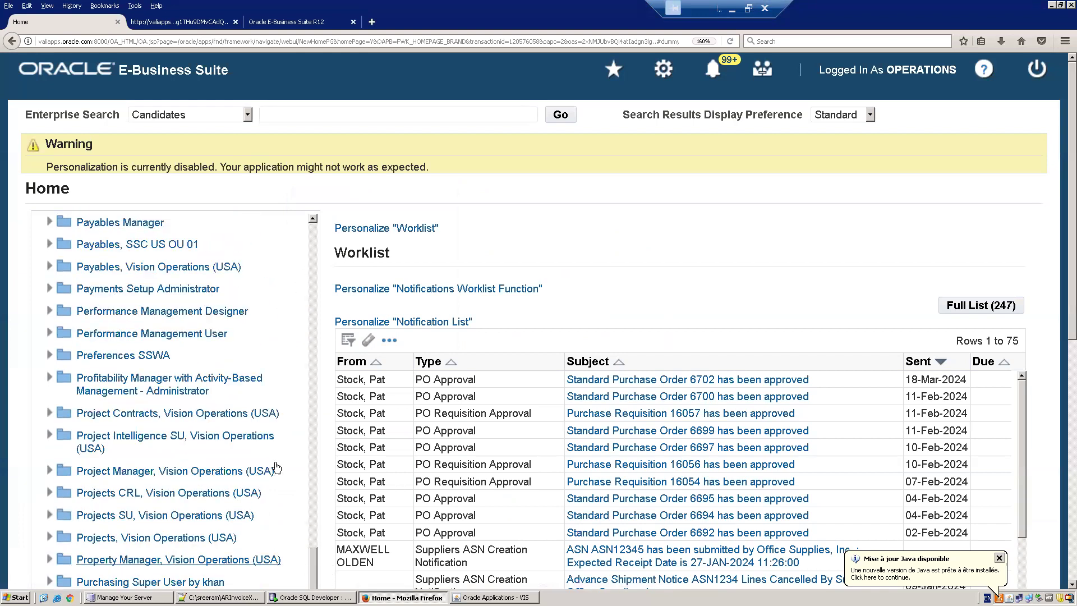
scroll(1067, 390, "down", 2)
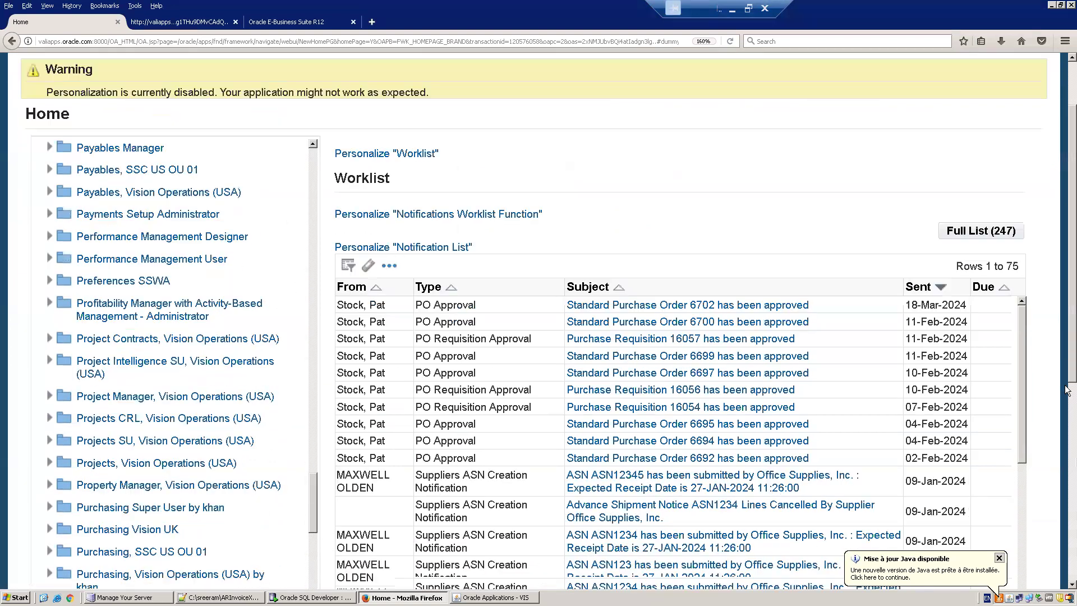
scroll(1067, 390, "down", 5)
scroll(311, 283, "down", 10)
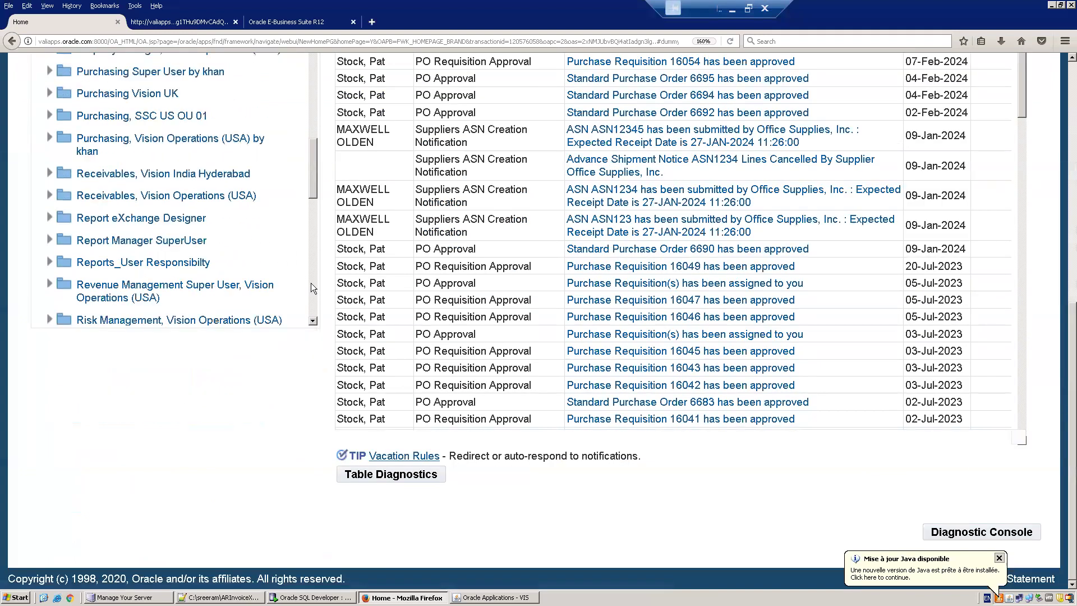
left_click(200, 316)
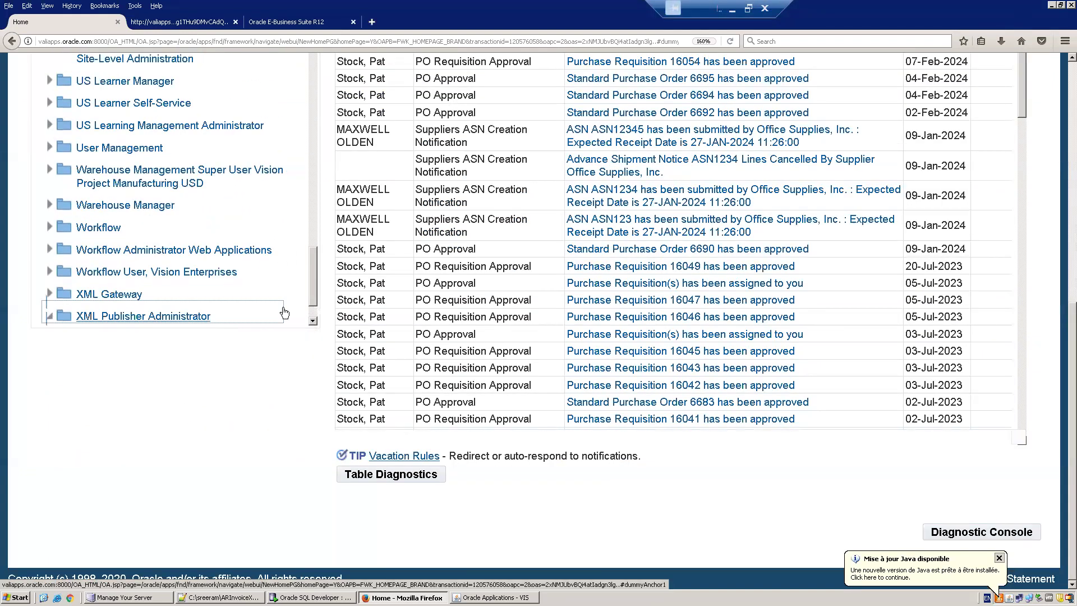
scroll(313, 310, "down", 3)
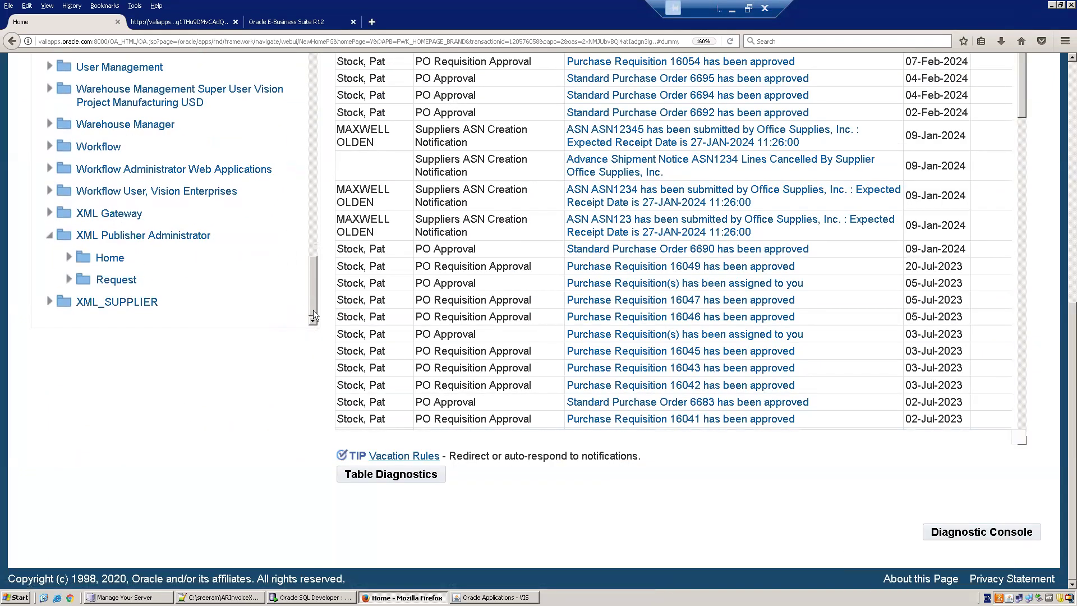
left_click(110, 258)
left_click(136, 301)
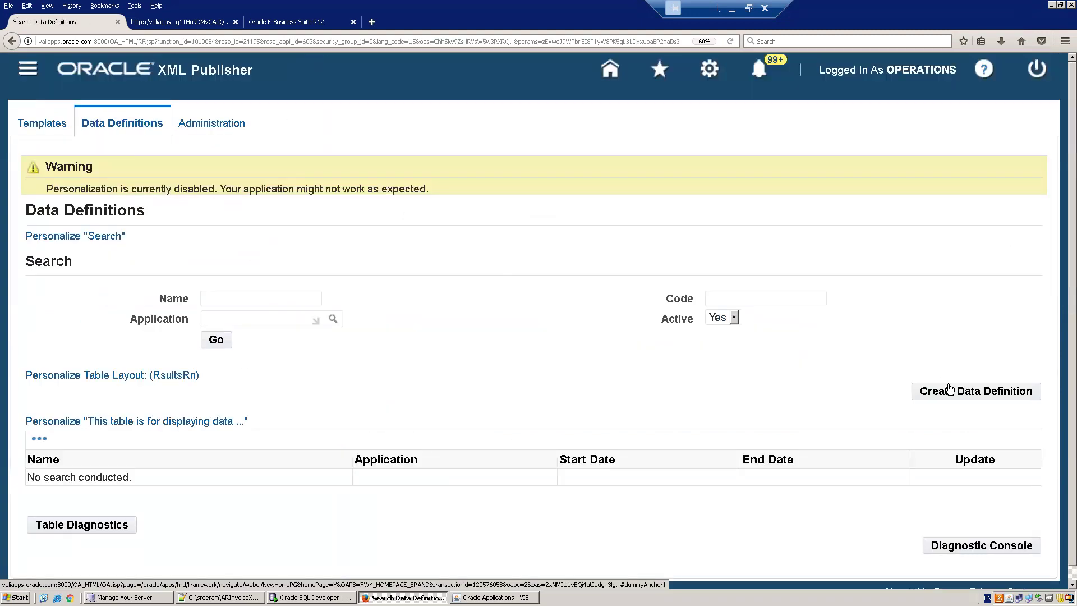
Step: Create data definition XXORA_AR_INV_XML_REP under Application Object Library and apply it
left_click(951, 391)
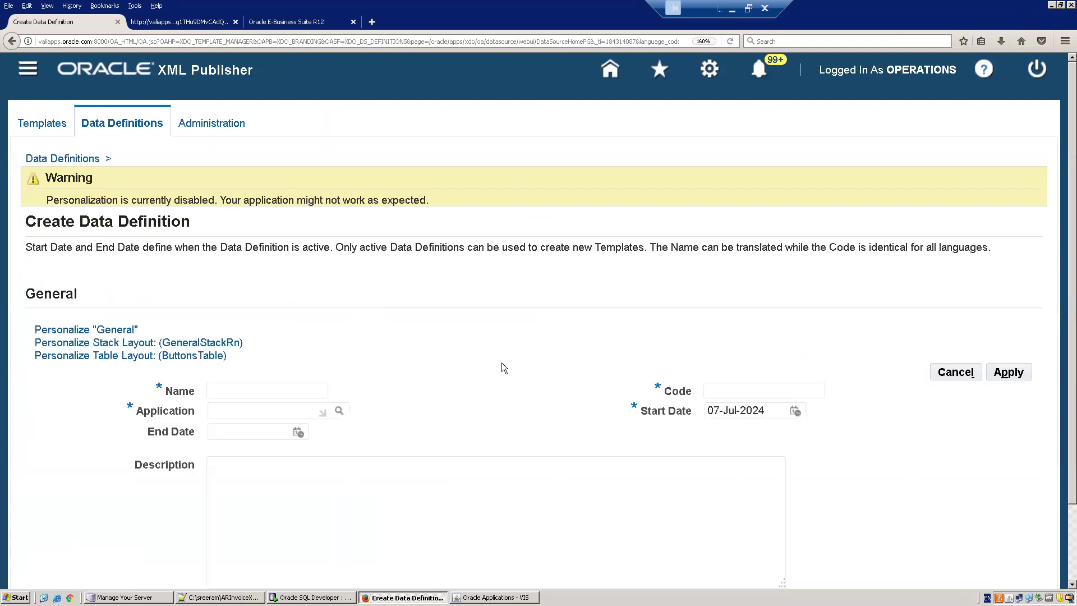
left_click(724, 392)
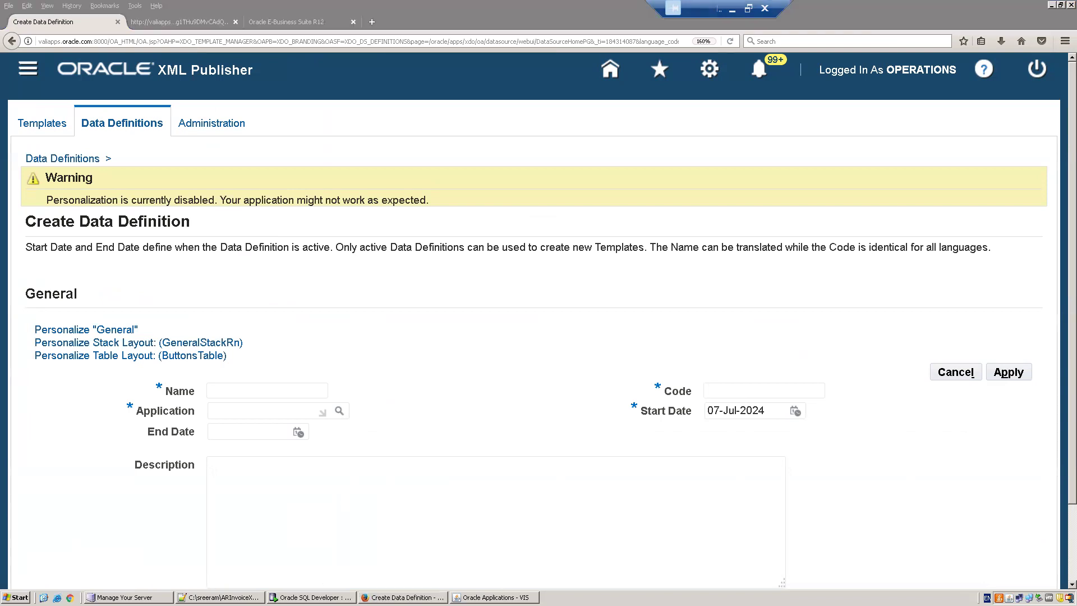
left_click(493, 597)
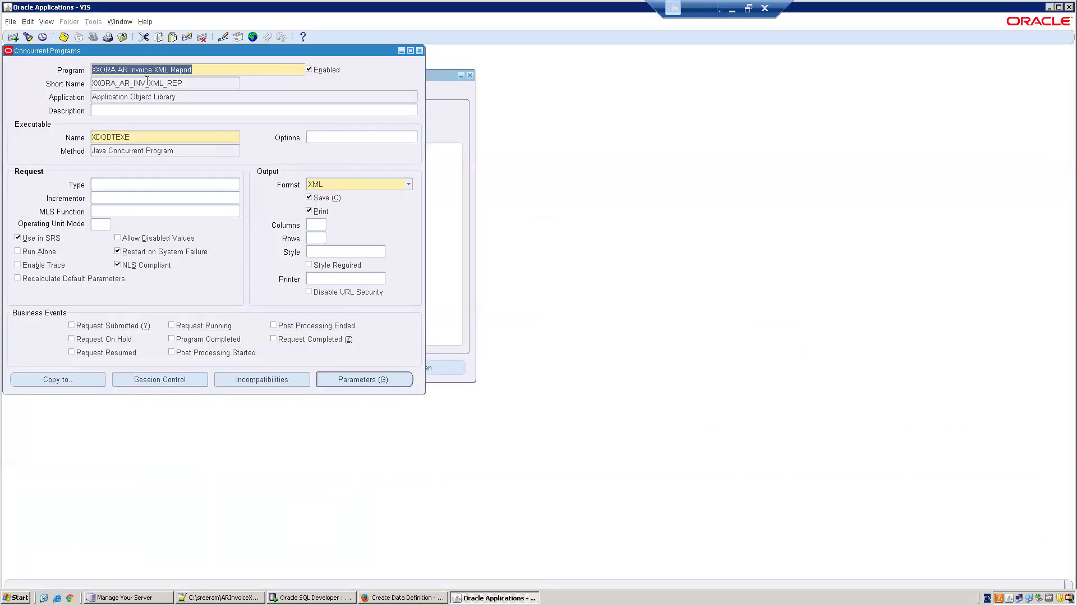
key("Tab")
key("ctrl+c")
key("alt+Tab")
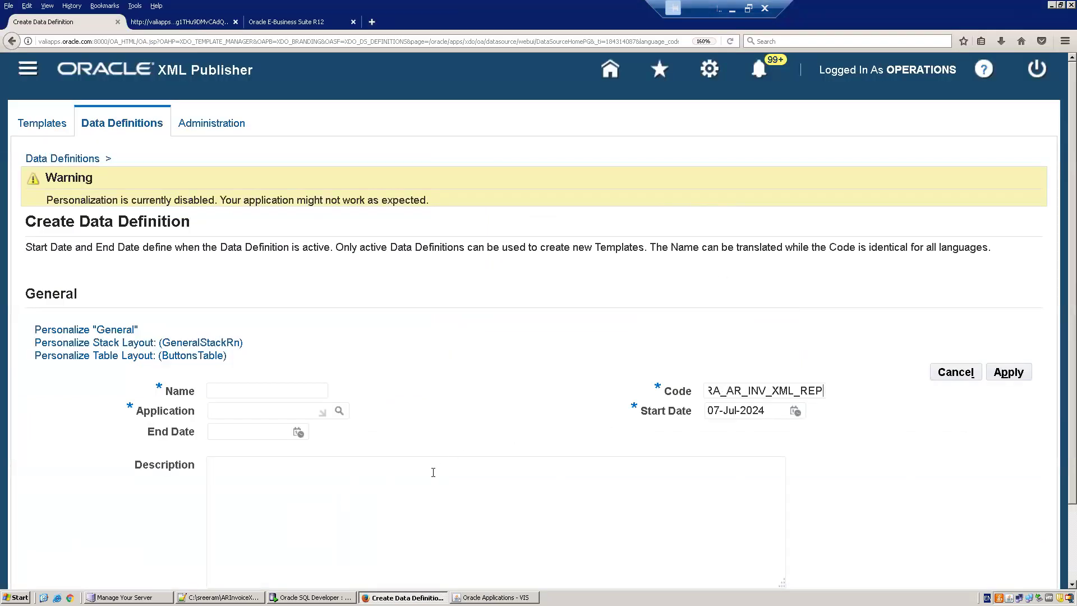
left_click(219, 390)
key("ctrl+v")
type("Application OB")
key("Tab")
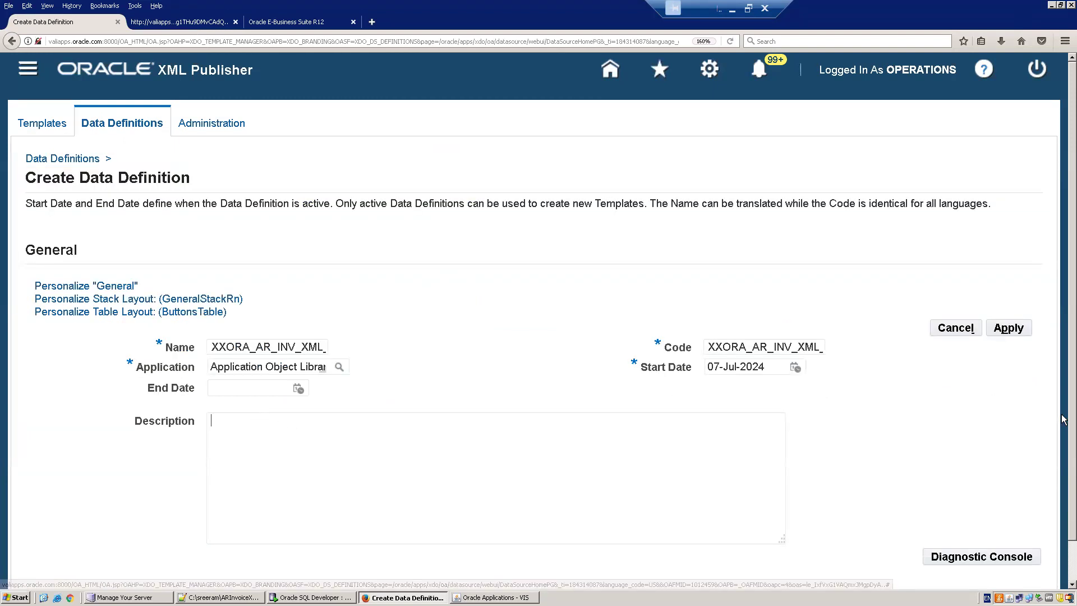
left_click(1008, 331)
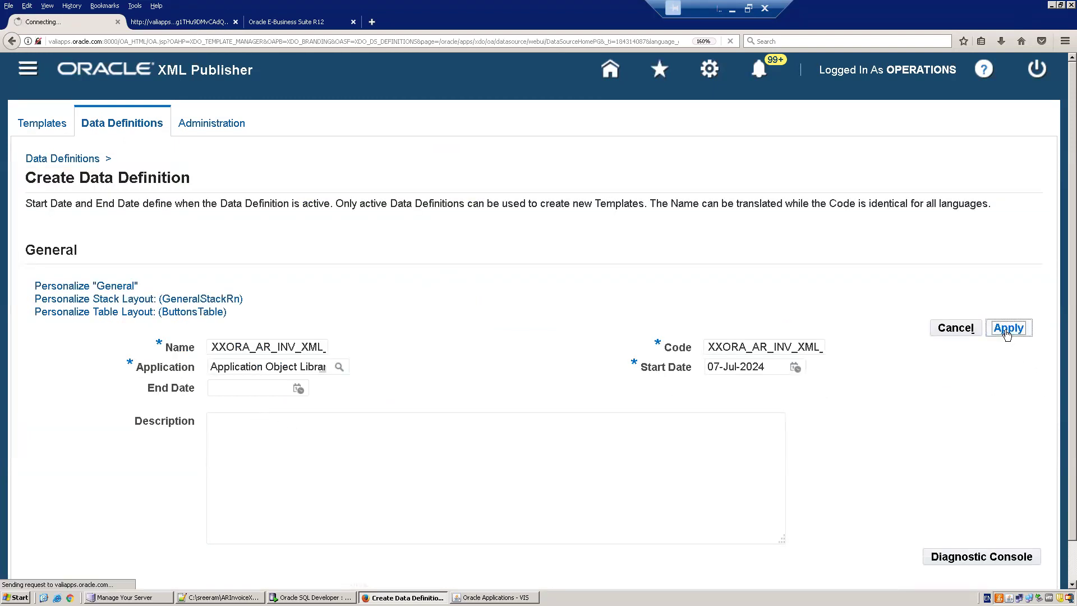
left_click(1067, 429)
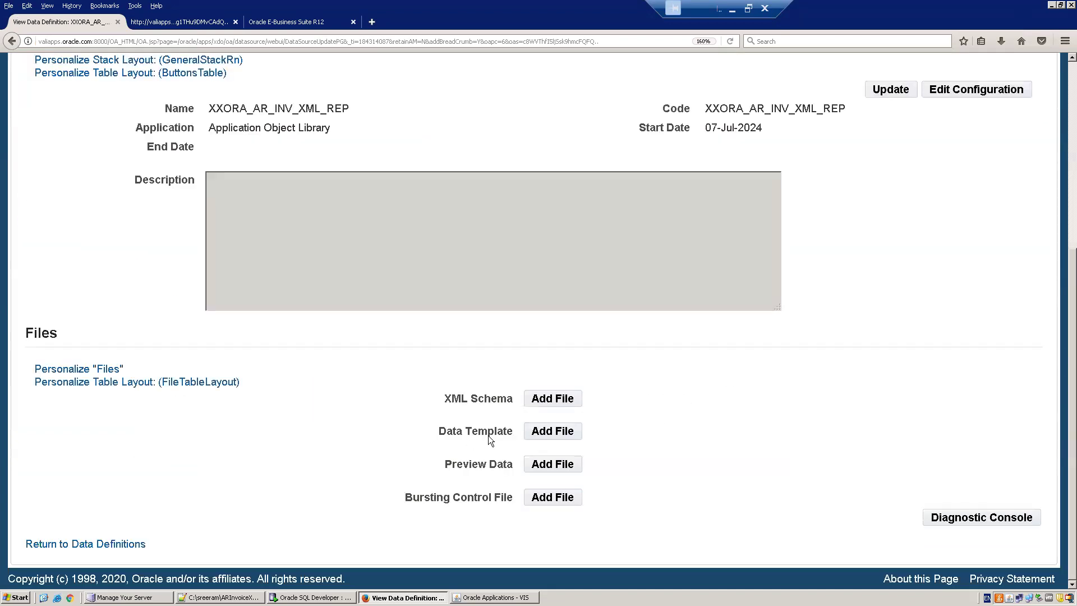
Step: Upload c:\sreeram\ARInvoiceXMLReport\XXORA_ARINV_DM.xml as the definition's data template
left_click(554, 437)
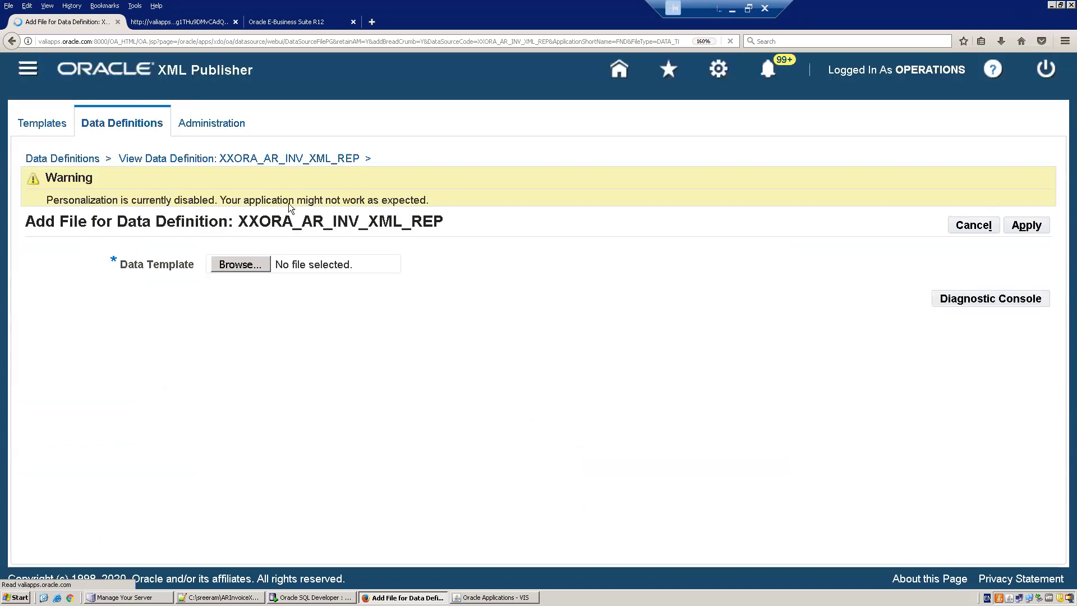
left_click(240, 265)
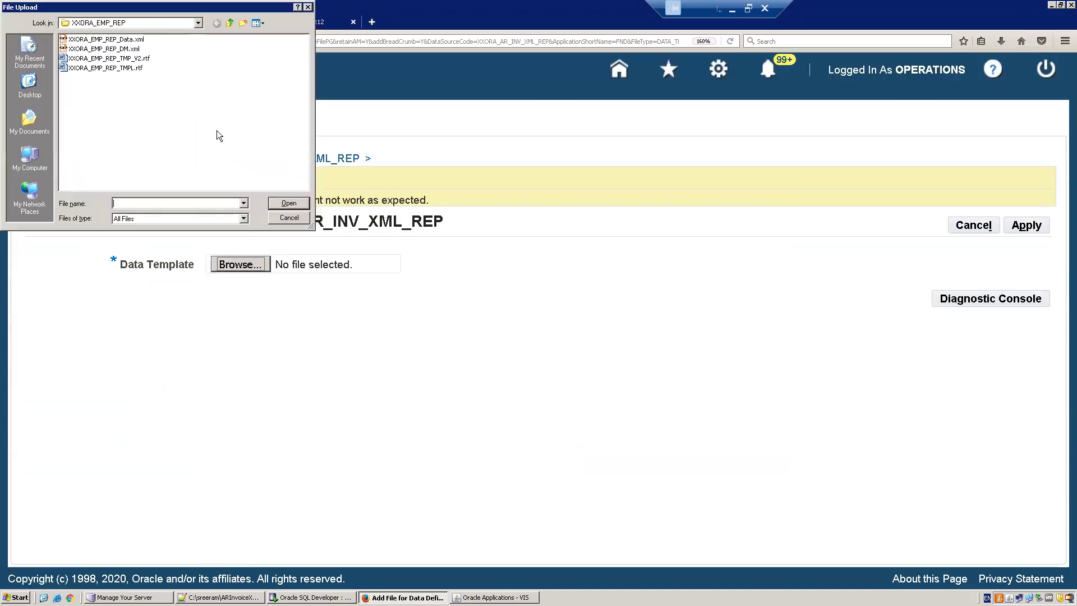
type("c:\\s")
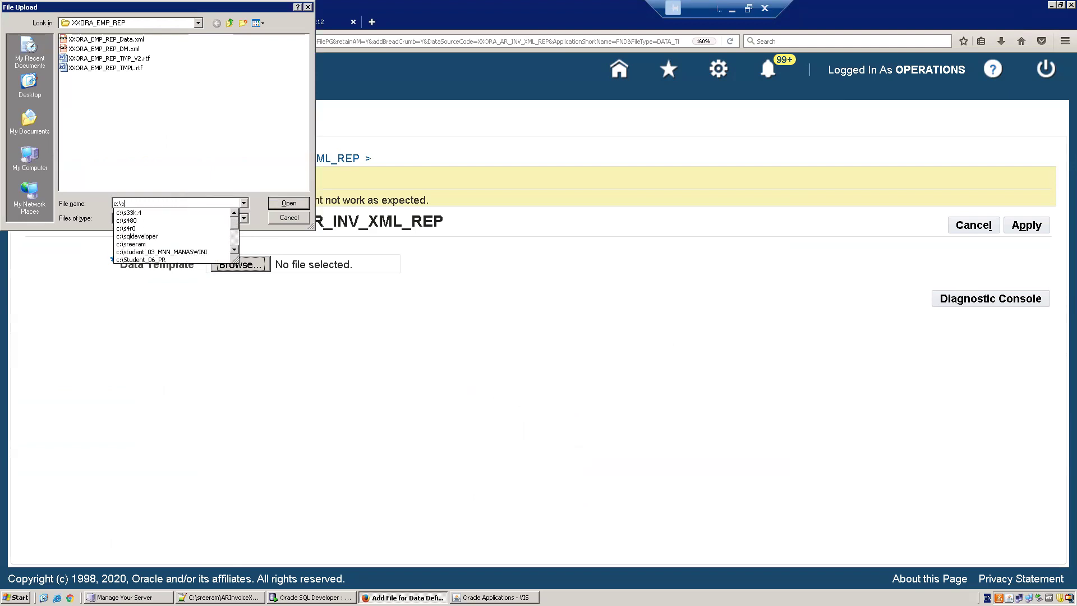
type("reeram")
key("Return")
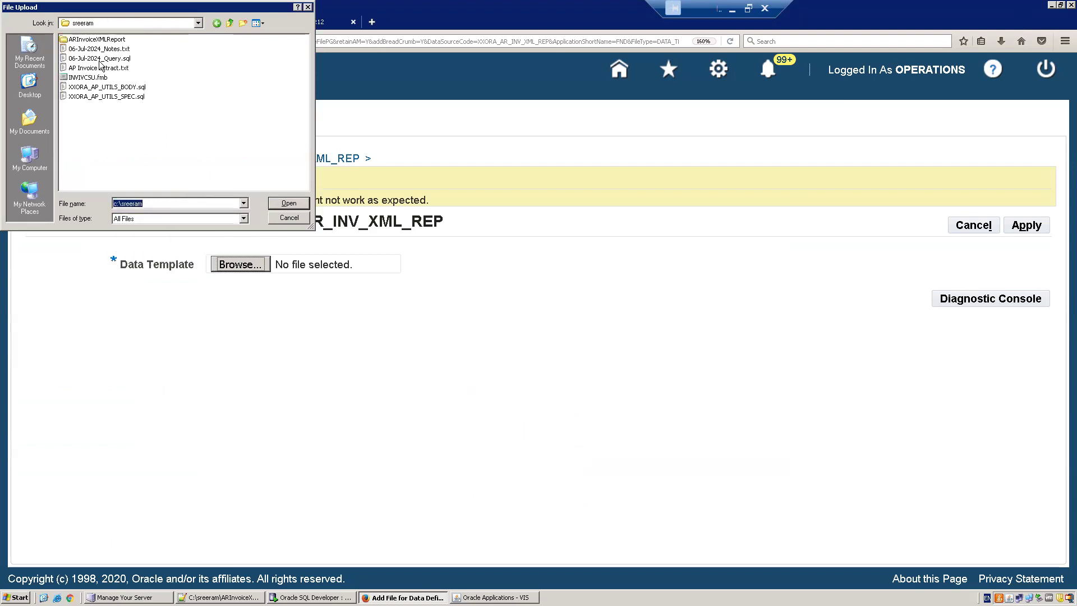
double_click(85, 40)
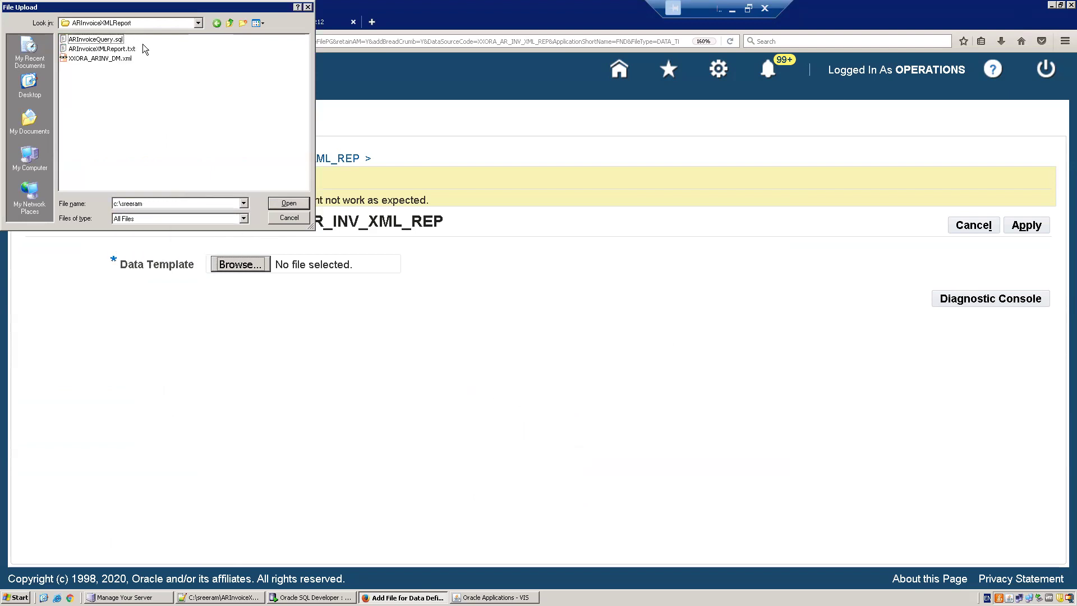
double_click(95, 58)
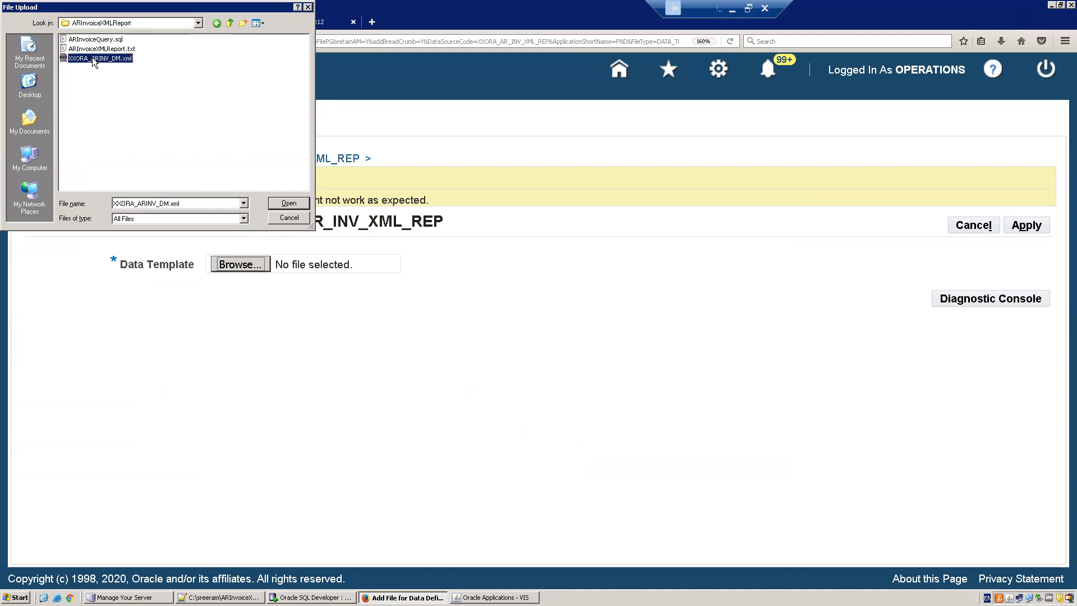
left_click(1024, 226)
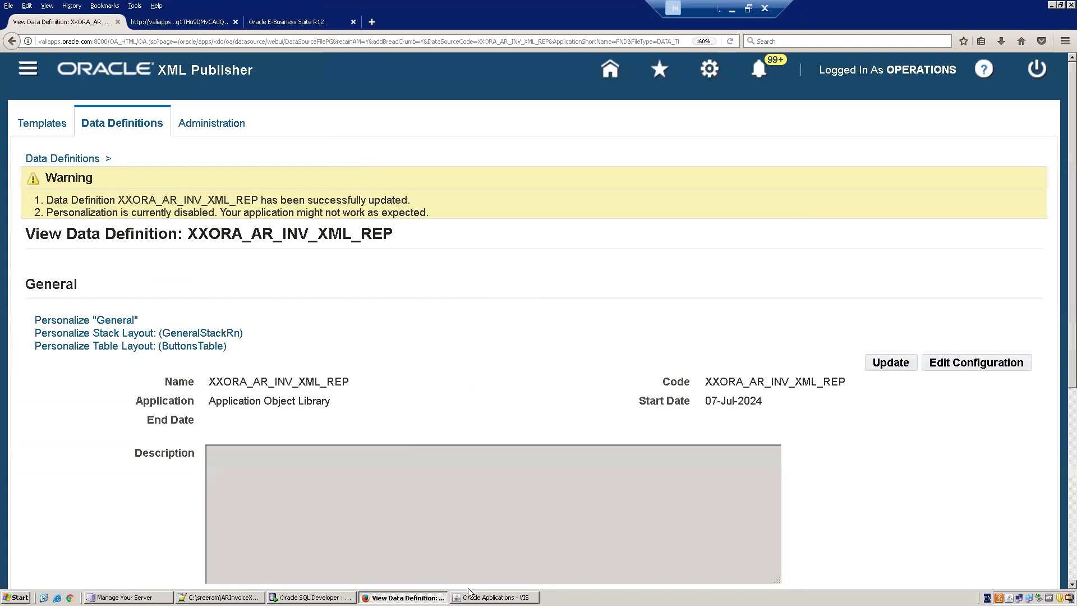
left_click(496, 597)
Step: Close the Concurrent Programs form and switch responsibility to System Administrator
left_click(210, 70)
key("ctrl+c")
key("F4")
key("alt+f")
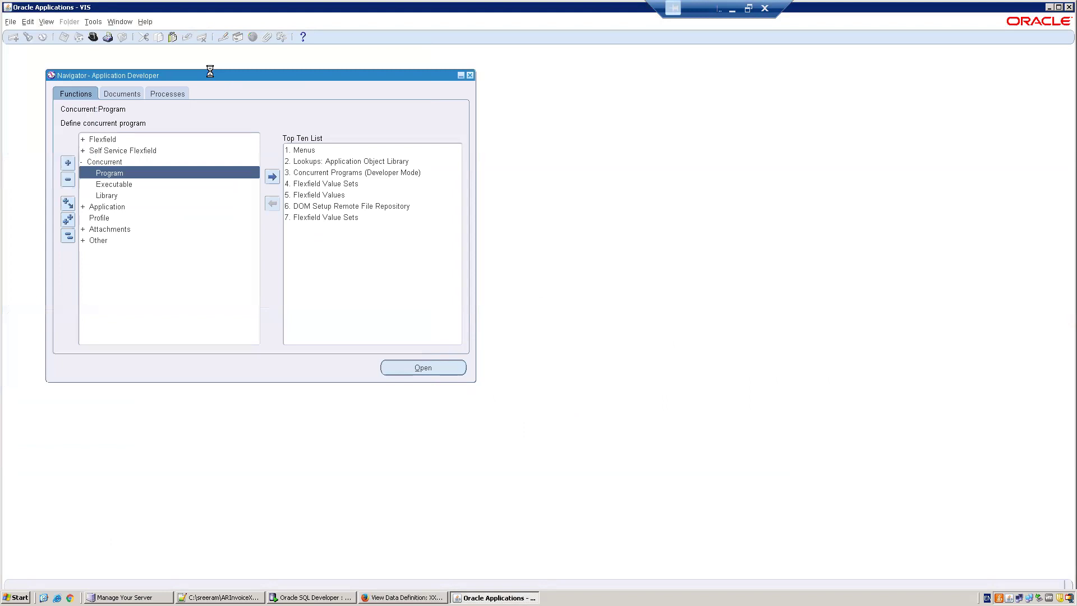
key("w")
key("Down")
key("Down")
key("Down")
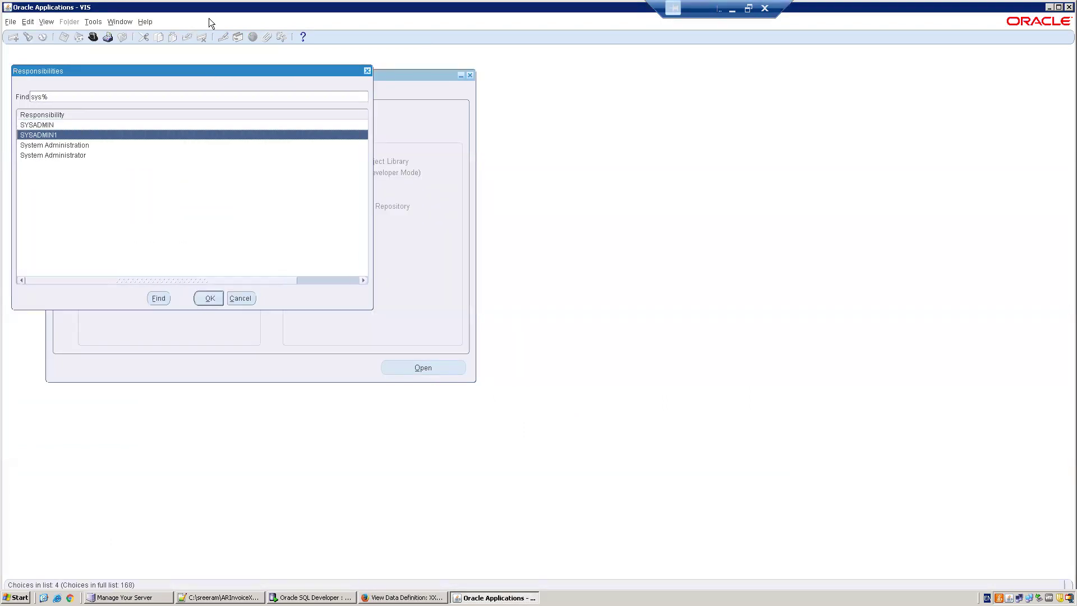
key("Return")
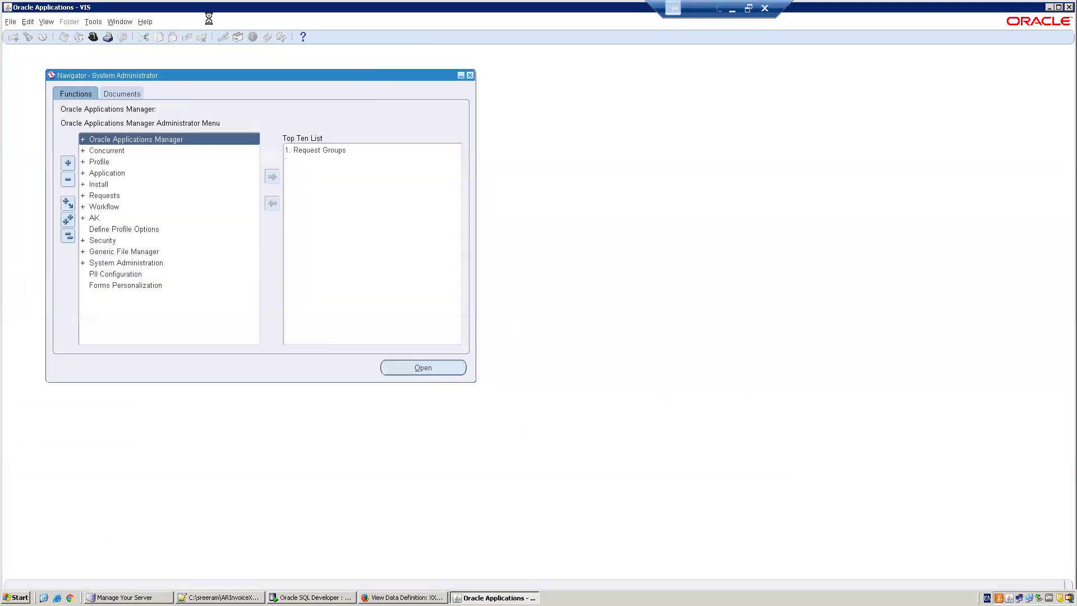
Step: Add XXORA AR Invoice XML Report to the Application Developer request group and save
key("1")
key("F11")
type("Ap")
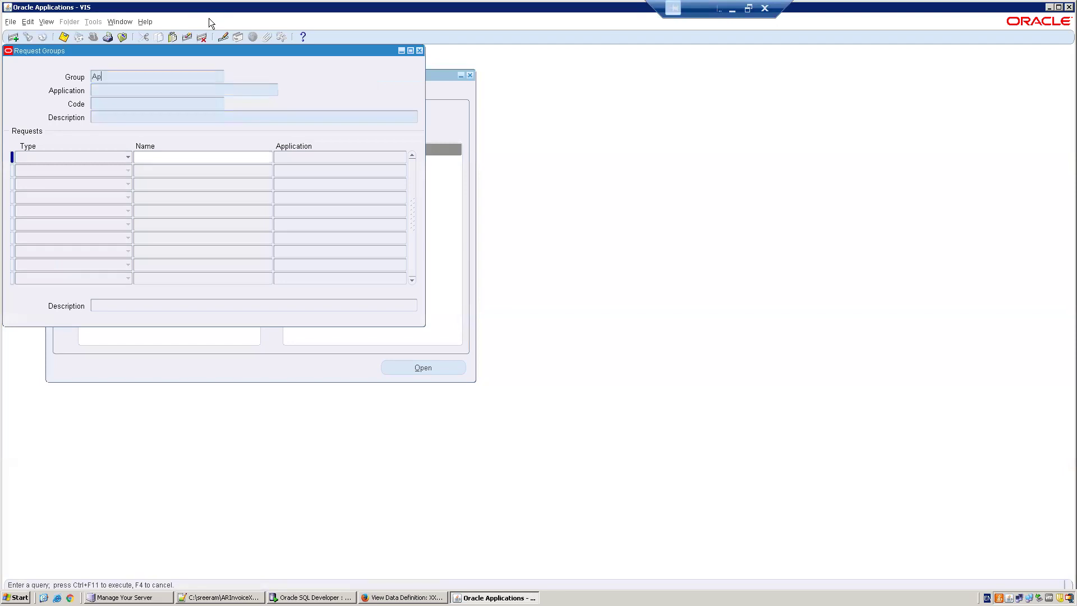
type("p%SDev")
key("BackSpace")
key("BackSpace")
key("BackSpace")
key("BackSpace")
type("Dev%")
key("ctrl+F11")
left_click(185, 185)
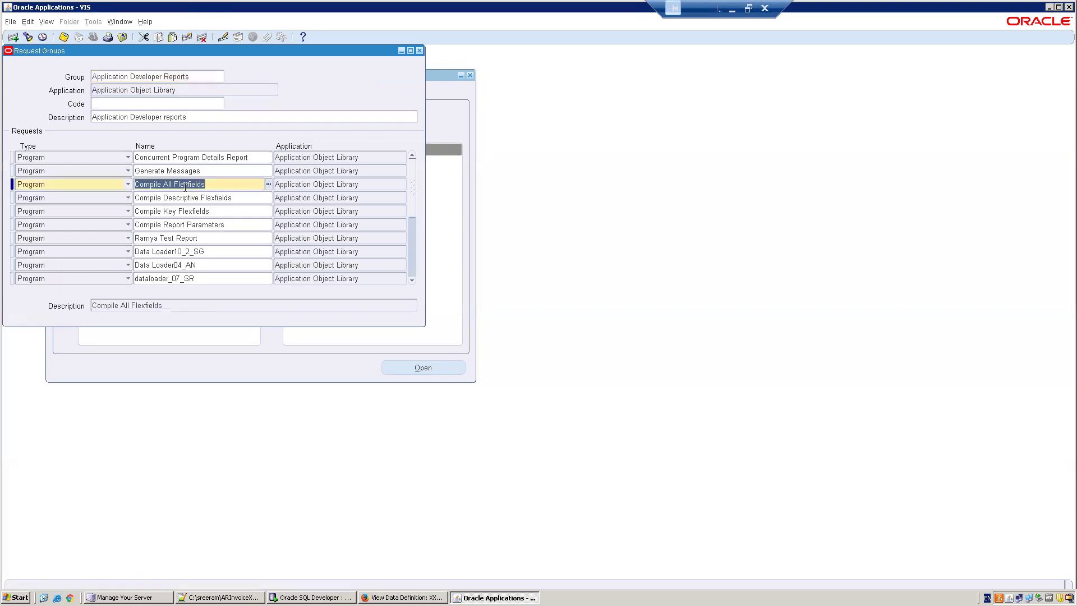
key("ctrl+Down")
key("ctrl+v")
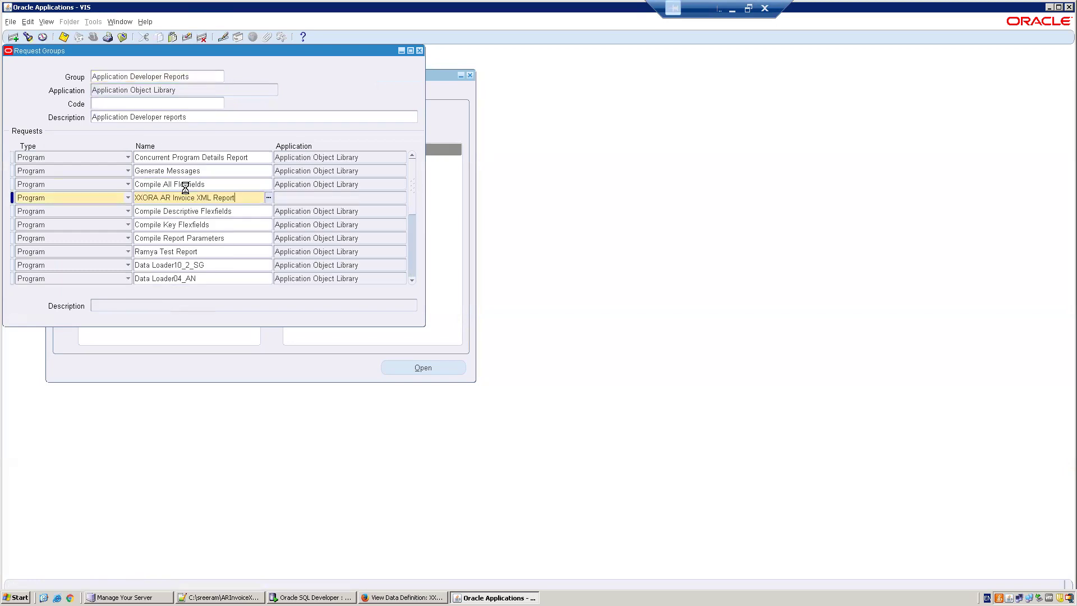
key("Tab")
key("ctrl+s")
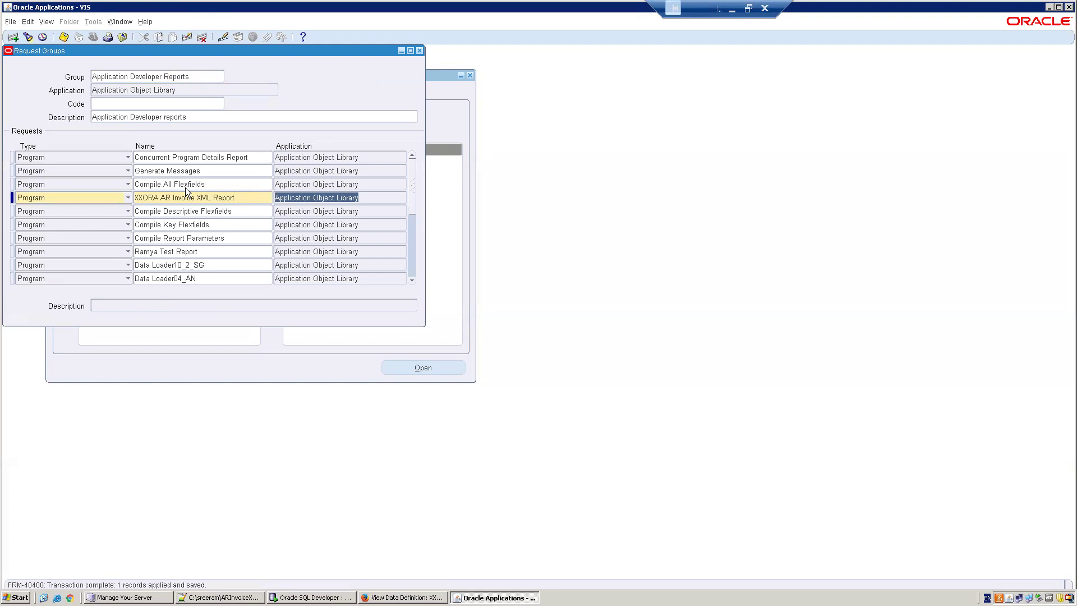
key("F4")
Step: Open the Requests window and start a new single request
type("app")
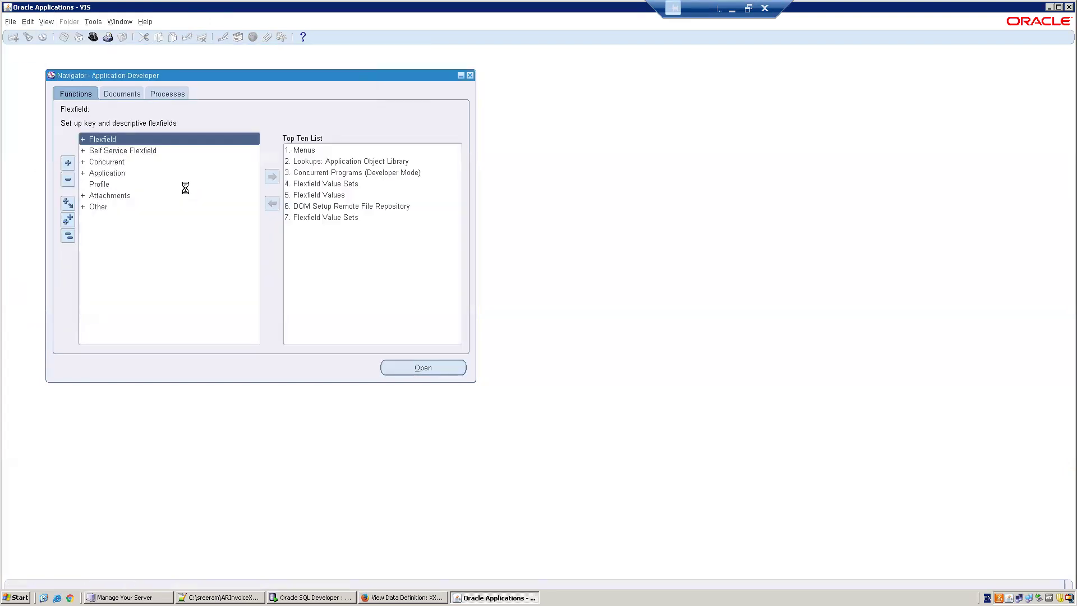
key("alt+v")
key("r")
key("alt+n")
Step: Choose the XXORA AR Invoice XML Report program and enter 204 for P_ORG_ID
type("XXORA")
key("Tab")
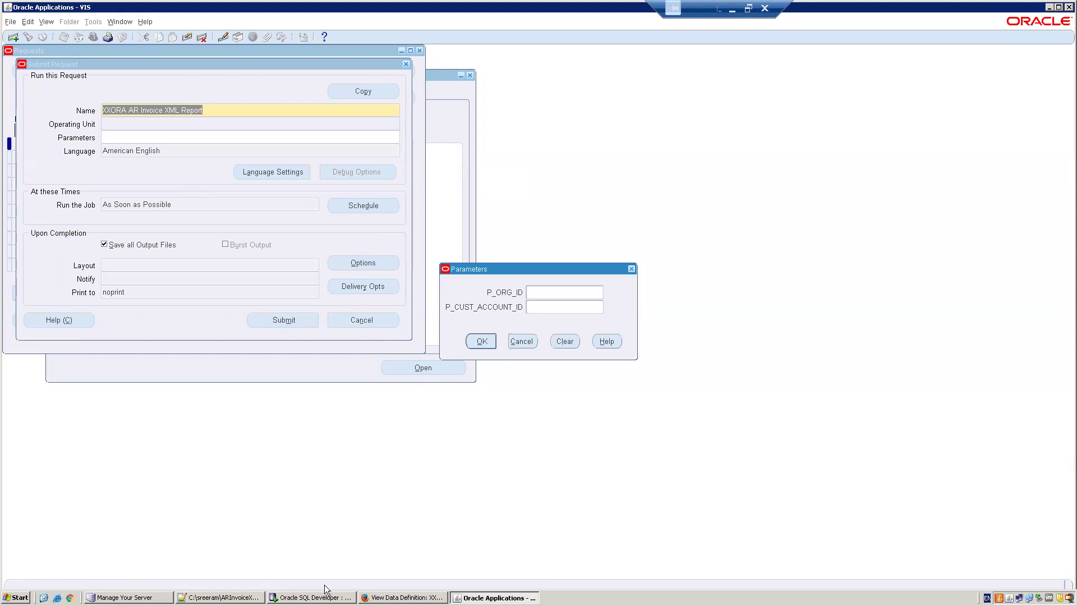
type("204")
key("alt+Tab")
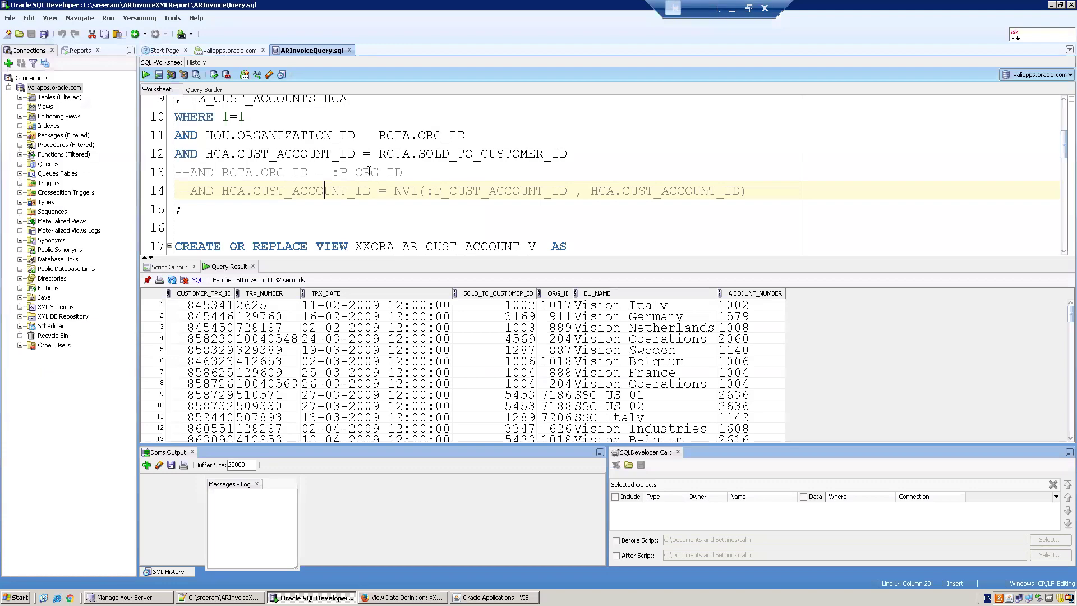
Step: Uncomment the line 13 org filter, rerun the query with bind 204, and find customer 4569
left_click(197, 171)
key("ctrl+slash")
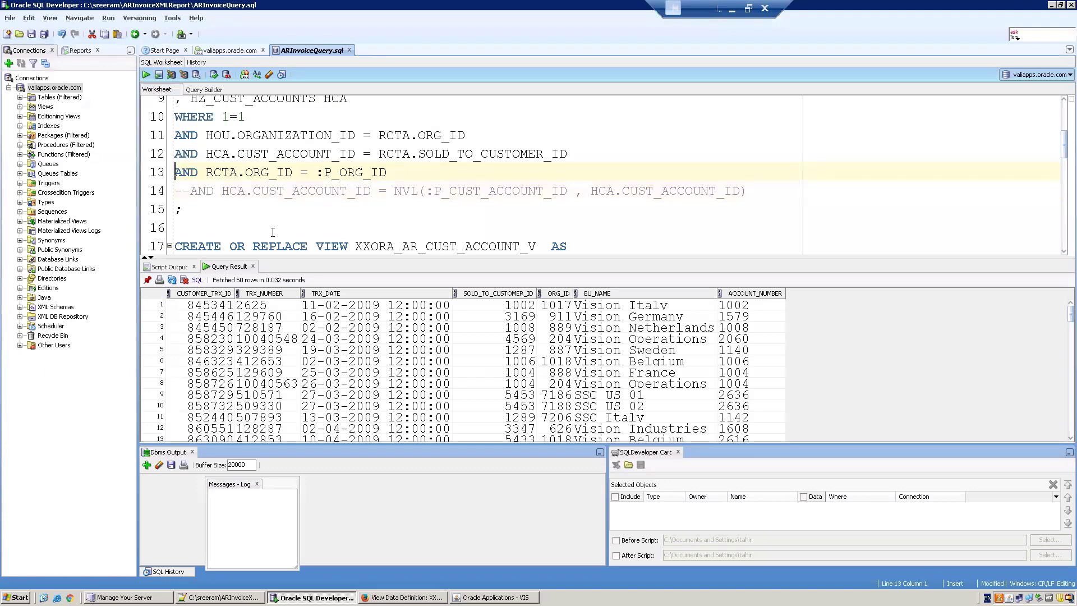
key("ctrl+Return")
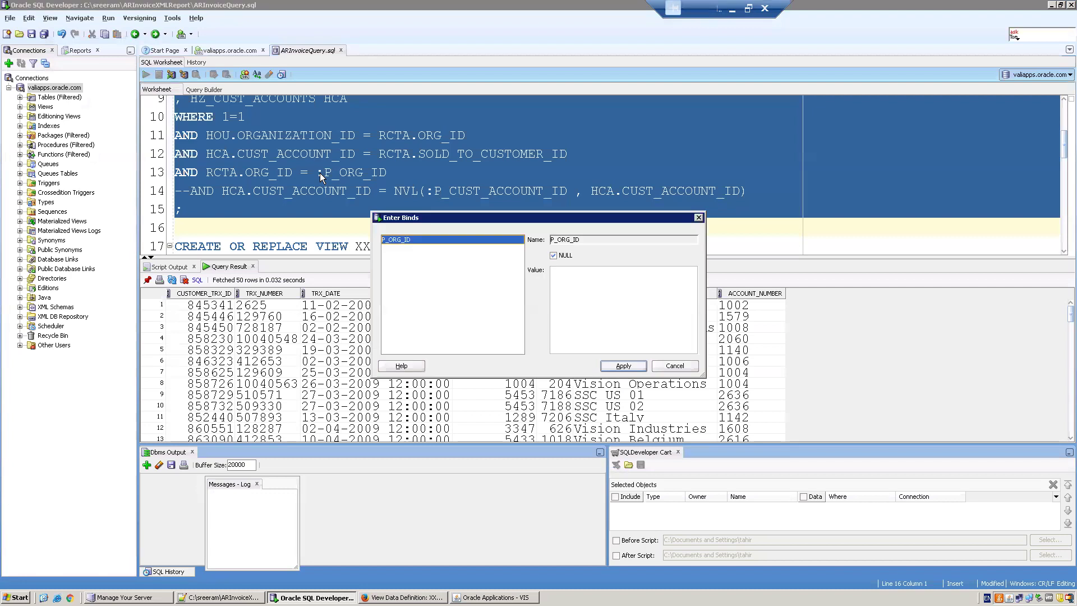
left_click(640, 286)
type("204")
key("Return")
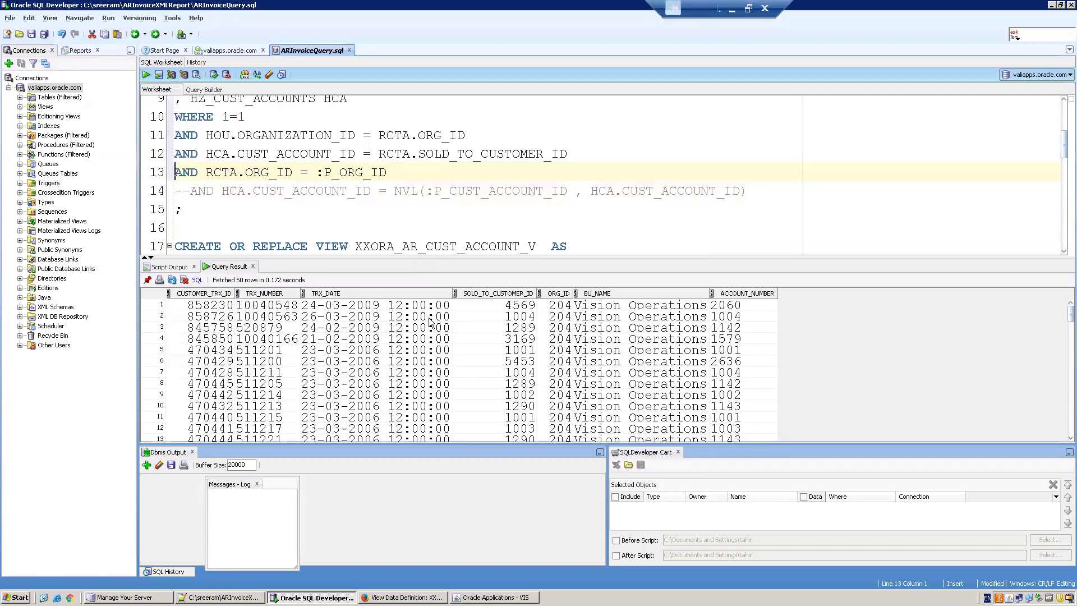
left_click(497, 322)
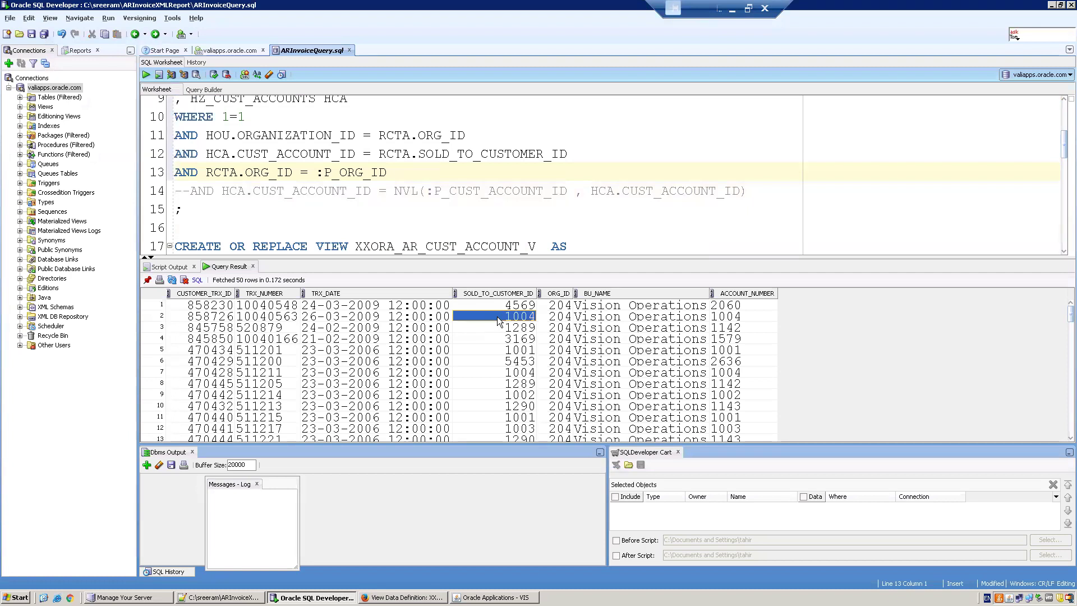
key("Up")
key("alt+Tab")
left_click(543, 312)
Step: Enter 4569 for P_CUST_ACCOUNT_ID, submit the request, and view its completed XML output
type("4569")
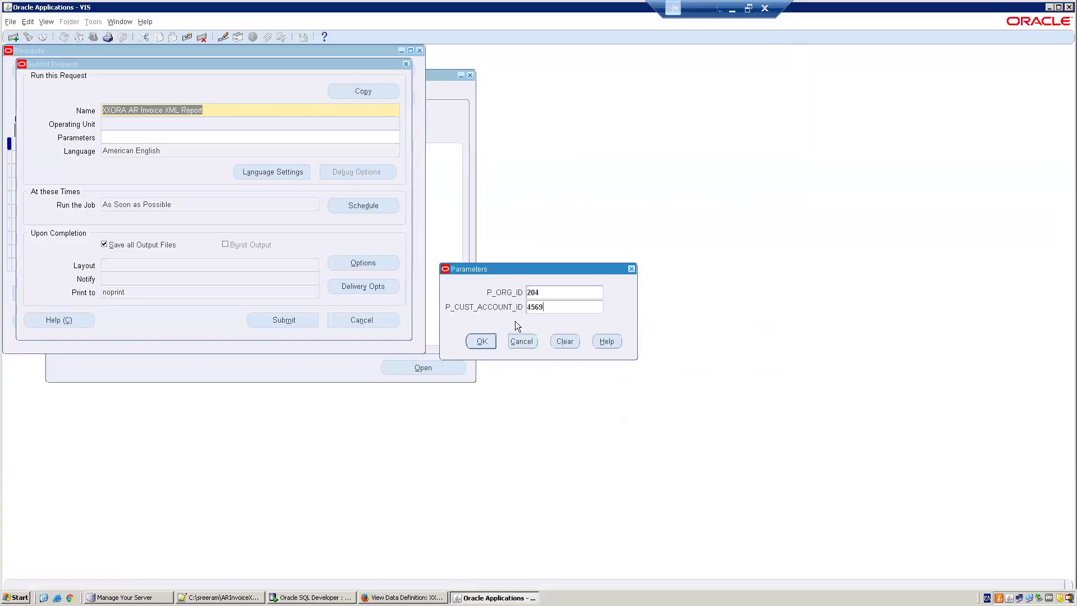
left_click(487, 341)
left_click(303, 315)
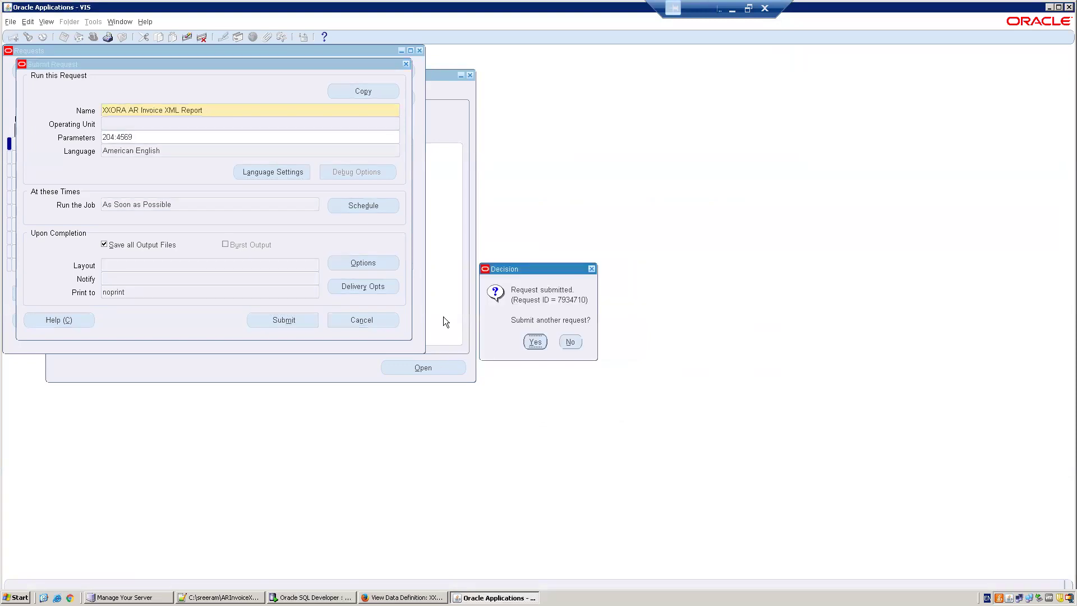
left_click(568, 342)
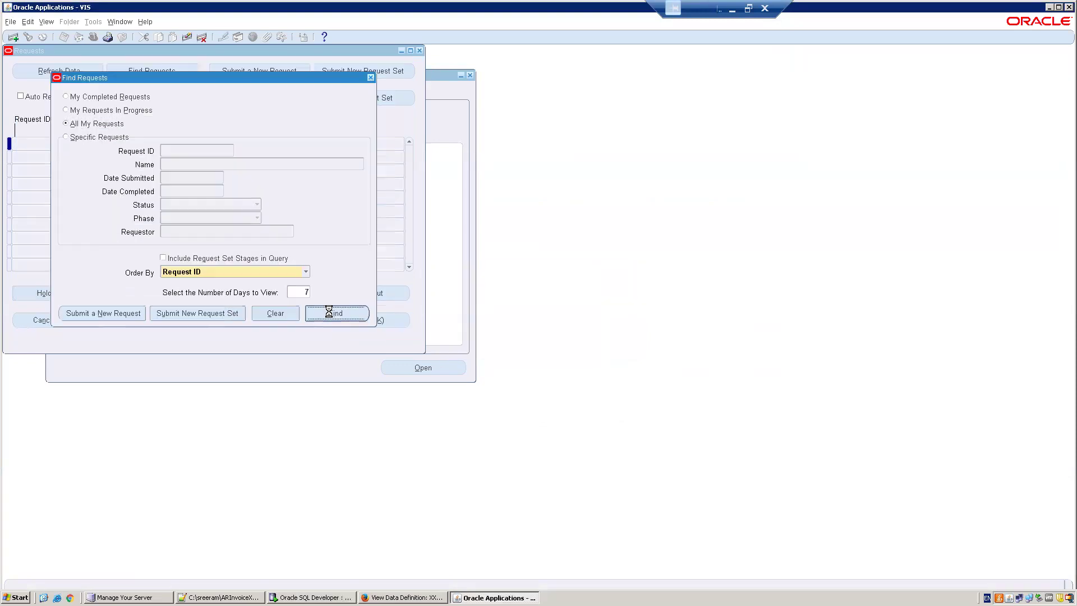
left_click(331, 315)
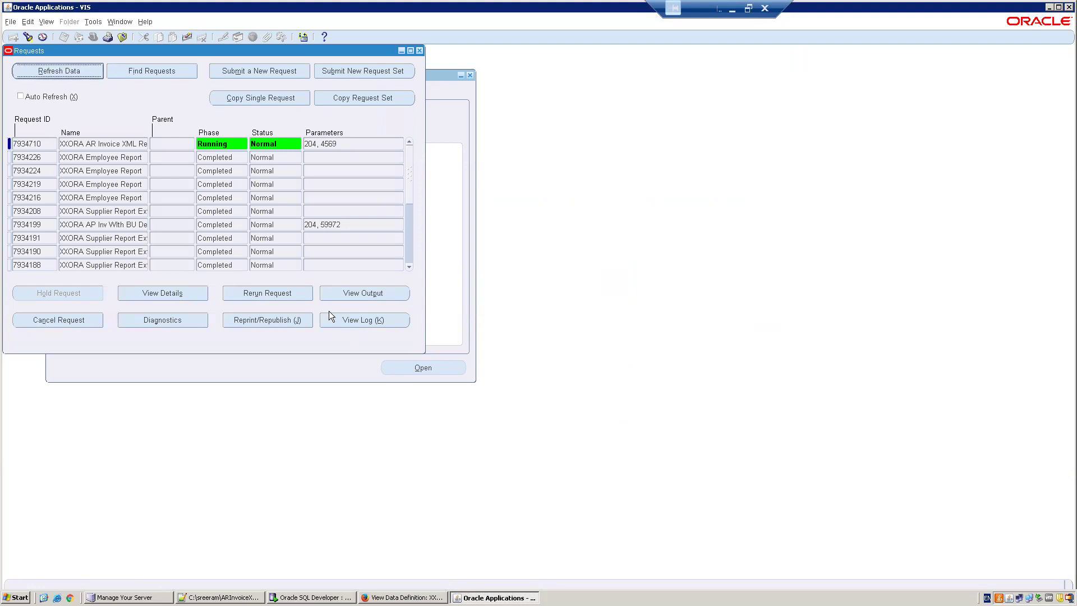
left_click(338, 295)
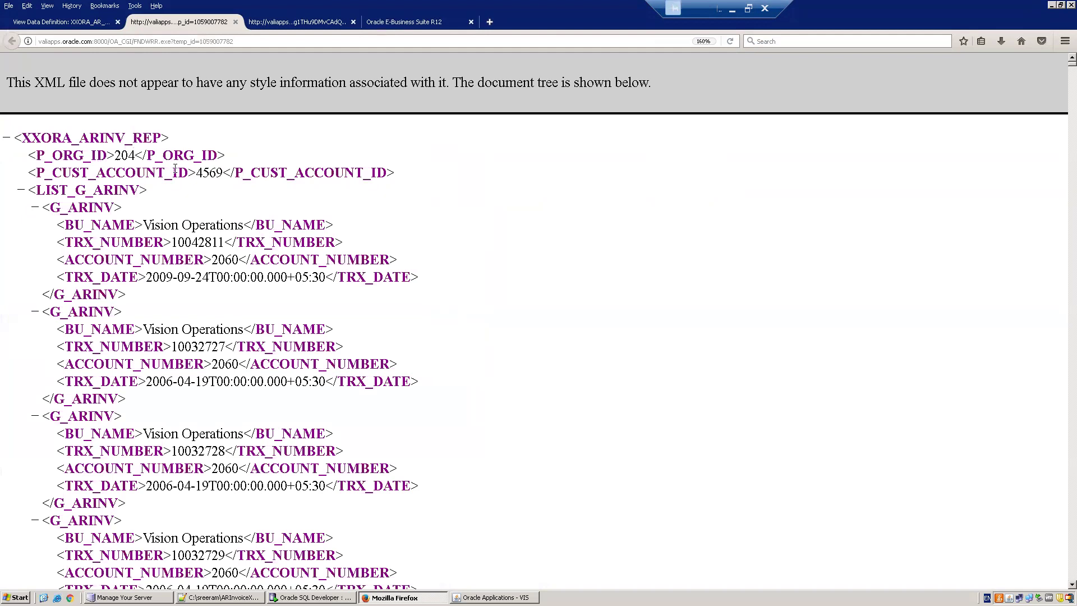
Step: Start saving the XML page and copy the C:\sreeram\ARInvoiceXMLReport folder path
right_click(219, 200)
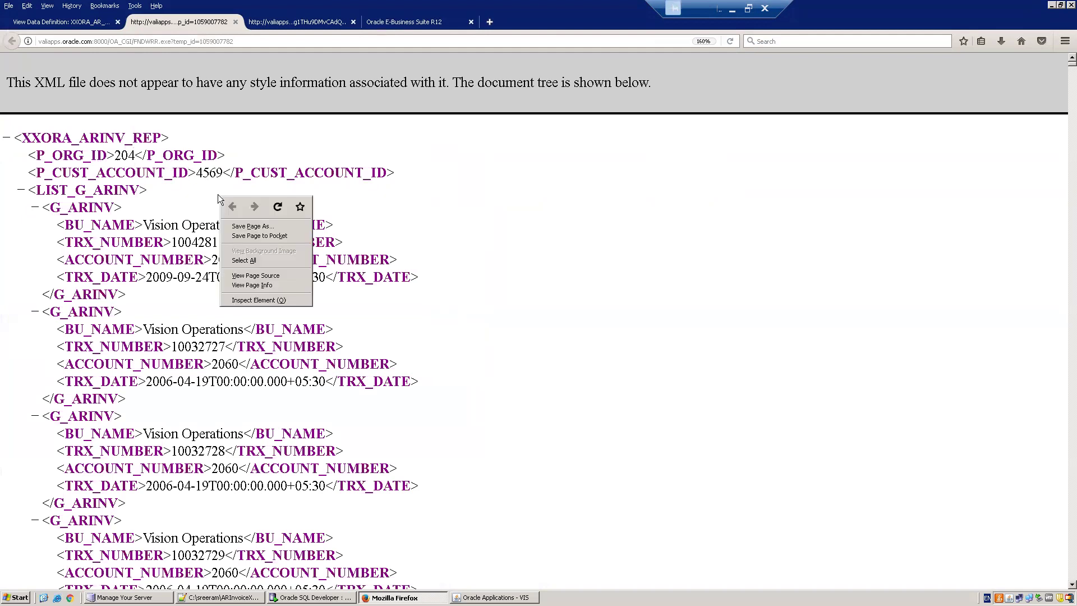
left_click(257, 226)
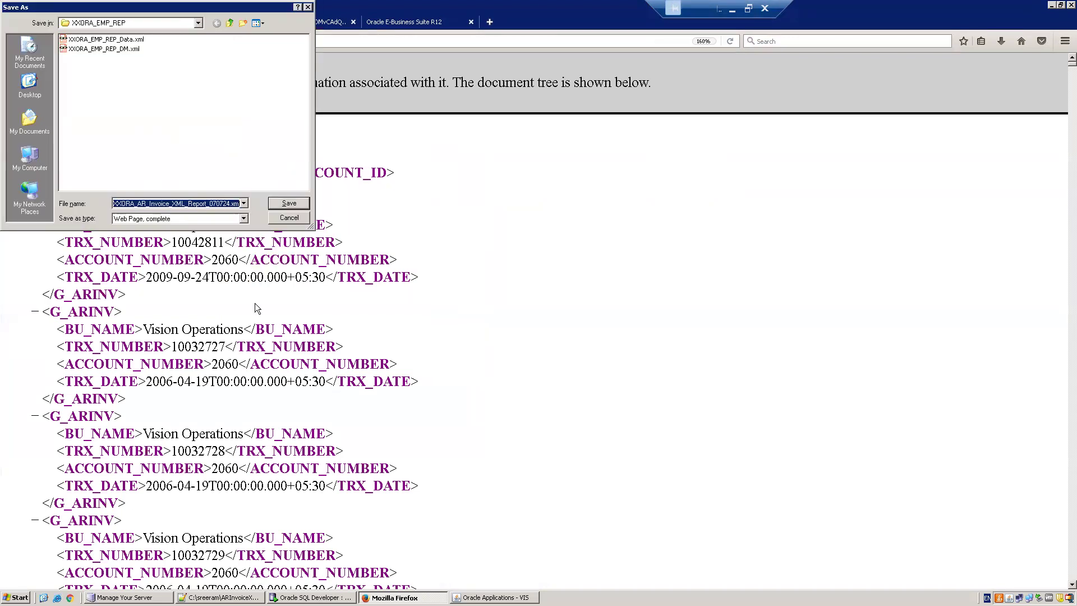
key("alt+Tab")
key("super+r")
type("c:\\sreeram\\ARInvoiceXMLReport")
key("Return")
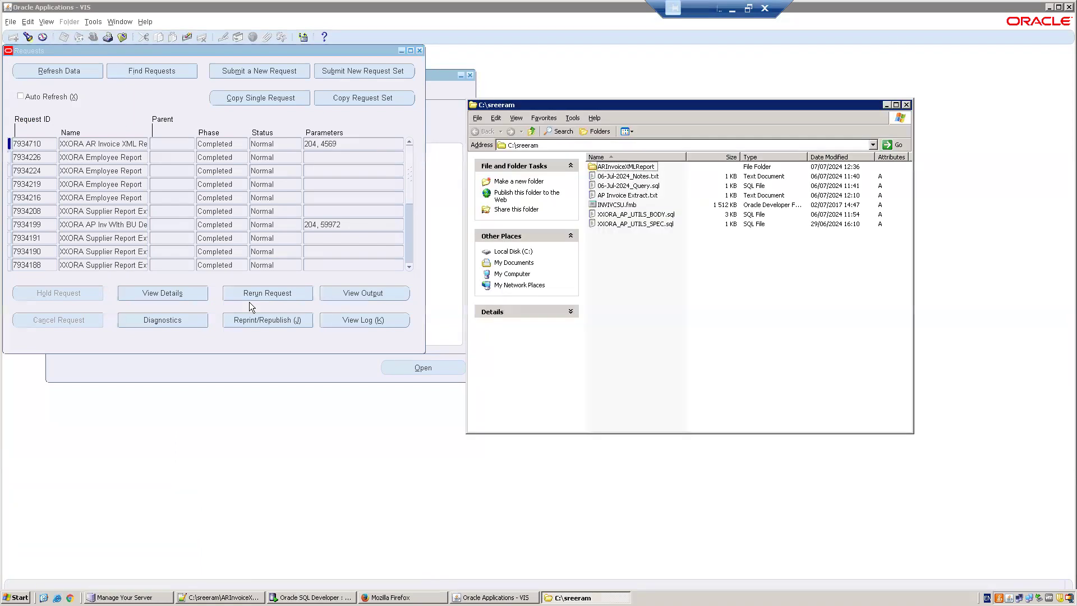
left_click(621, 144)
key("ctrl+c")
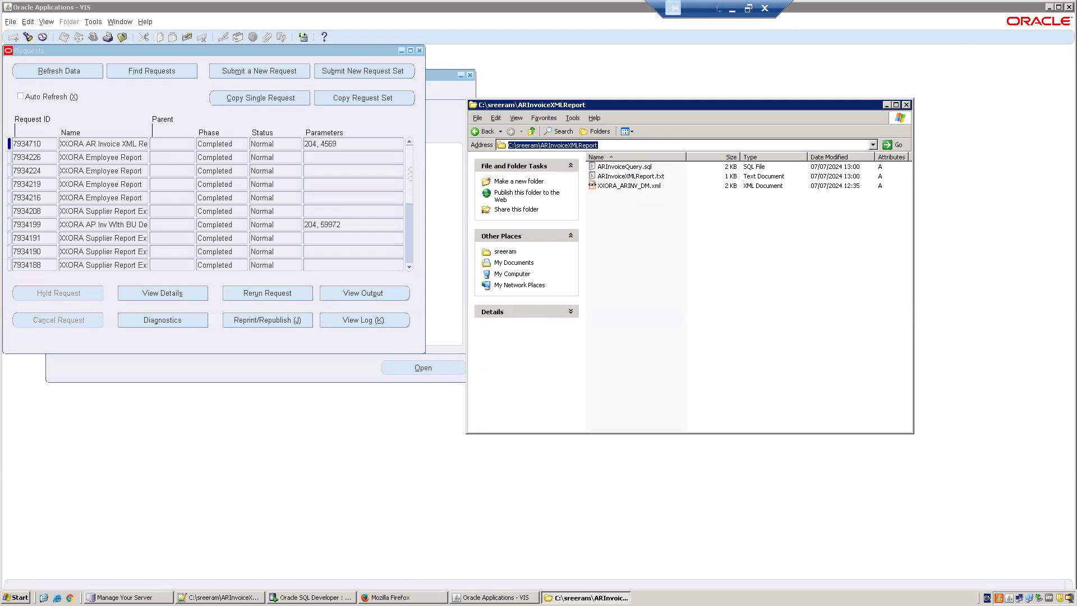
Step: Save the XML output as XXORA_ARINV_DATA in the ARInvoiceXMLReport folder
key("alt+Tab")
key("ctrl+v")
key("Return")
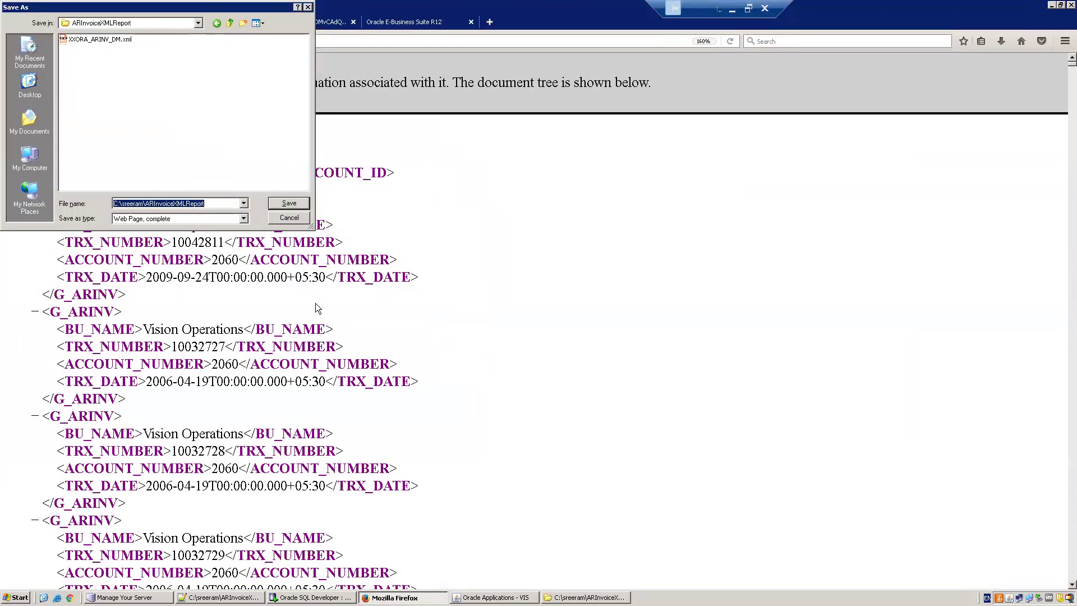
type("XXOA")
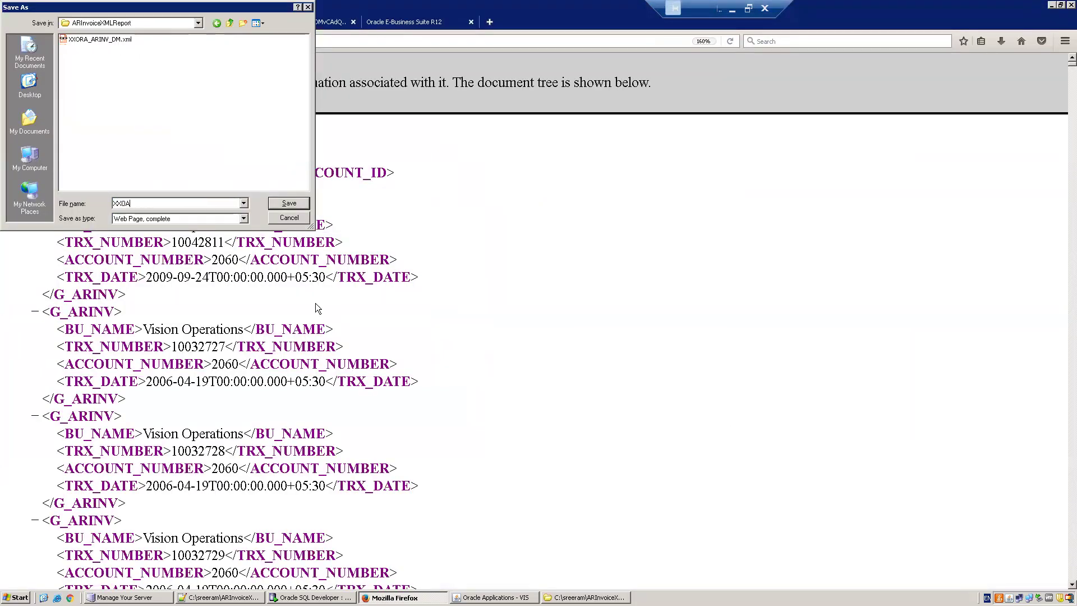
key("BackSpace")
type("RA_ARINV_X")
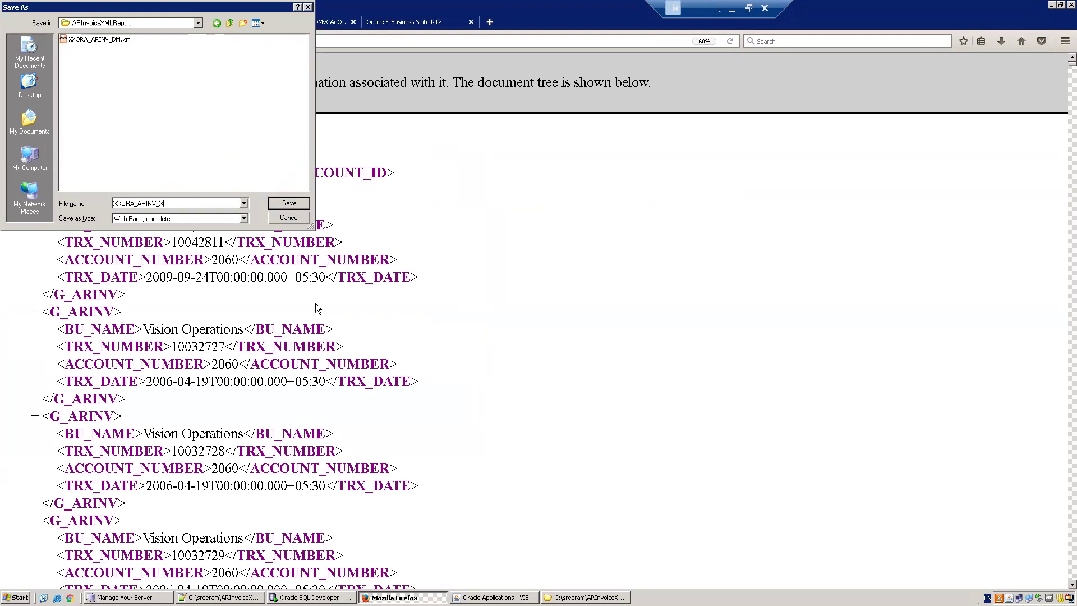
key("BackSpace")
type("DATA.xm")
key("Return")
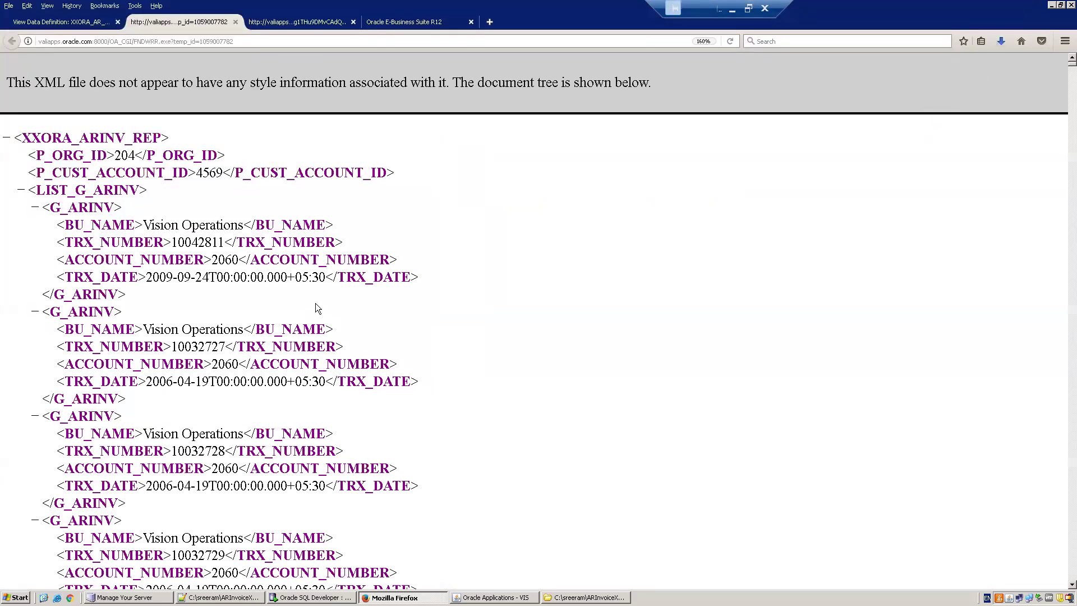
Step: Check the ARInvoiceXMLReport.txt notes, then launch a blank Word document with winword
left_click(222, 597)
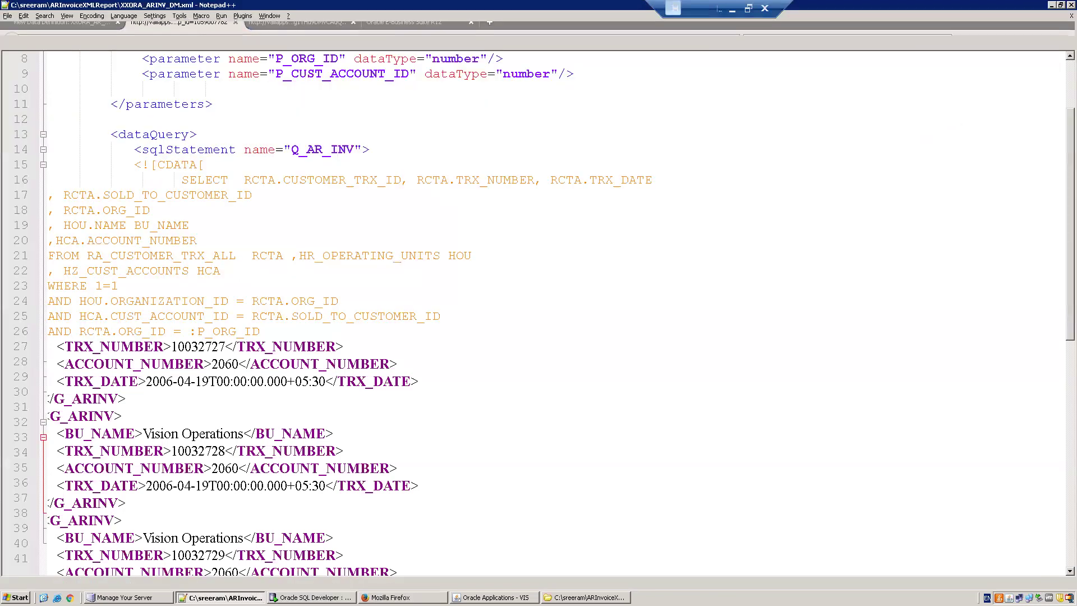
key("ctrl+Tab")
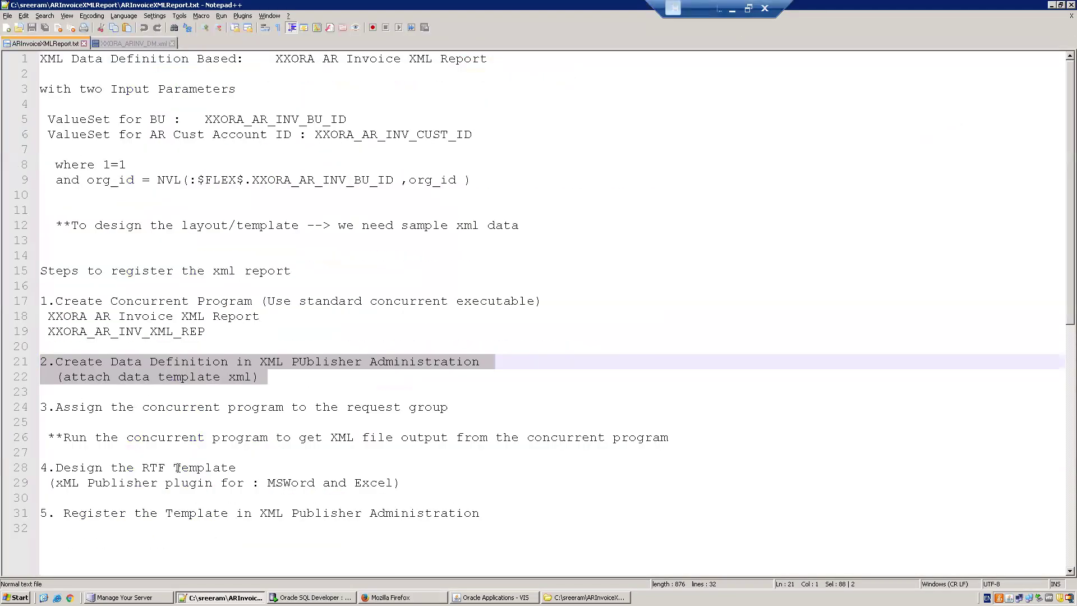
key("super+r")
type("winword")
key("Return")
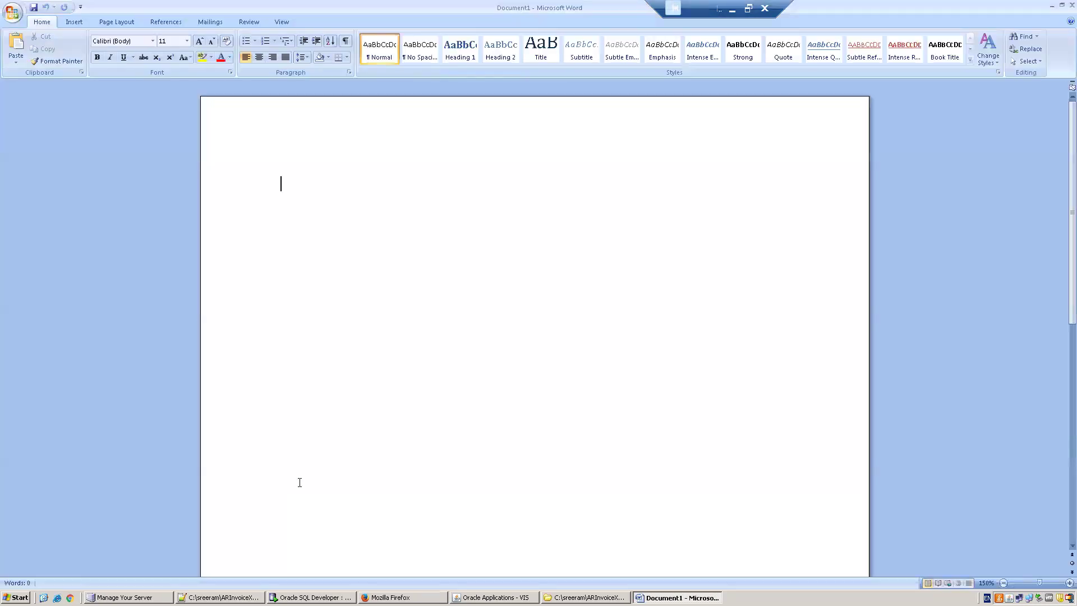
Step: Save the Word document as XXORA_ARINV_TMPL in Rich Text Format in ARInvoiceXMLReport
key("alt+Tab")
key("Tab")
key("Tab")
key("alt+Tab")
key("ctrl+s")
key("ctrl+v")
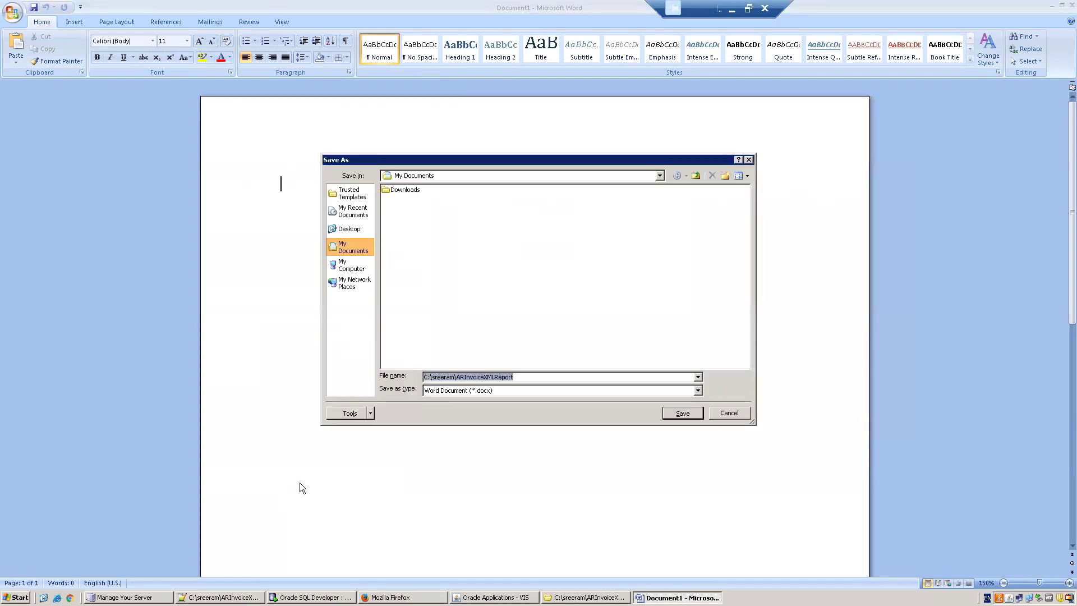
key("Return")
type("X")
key("BackSpace")
type("XORA_ARINV_")
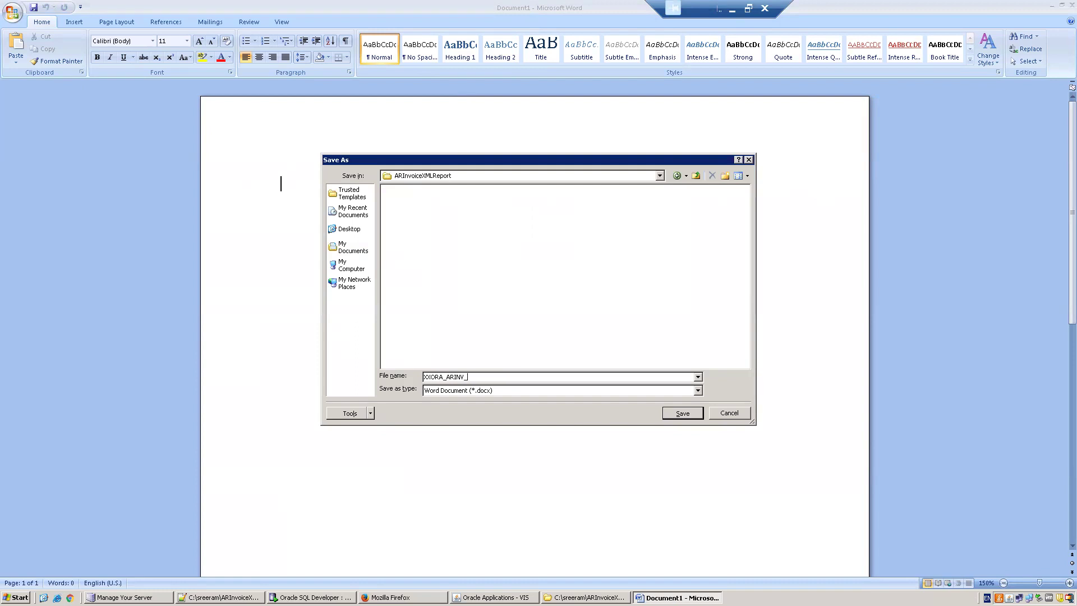
type("TM")
key("Tab")
key("alt+Down")
key("r")
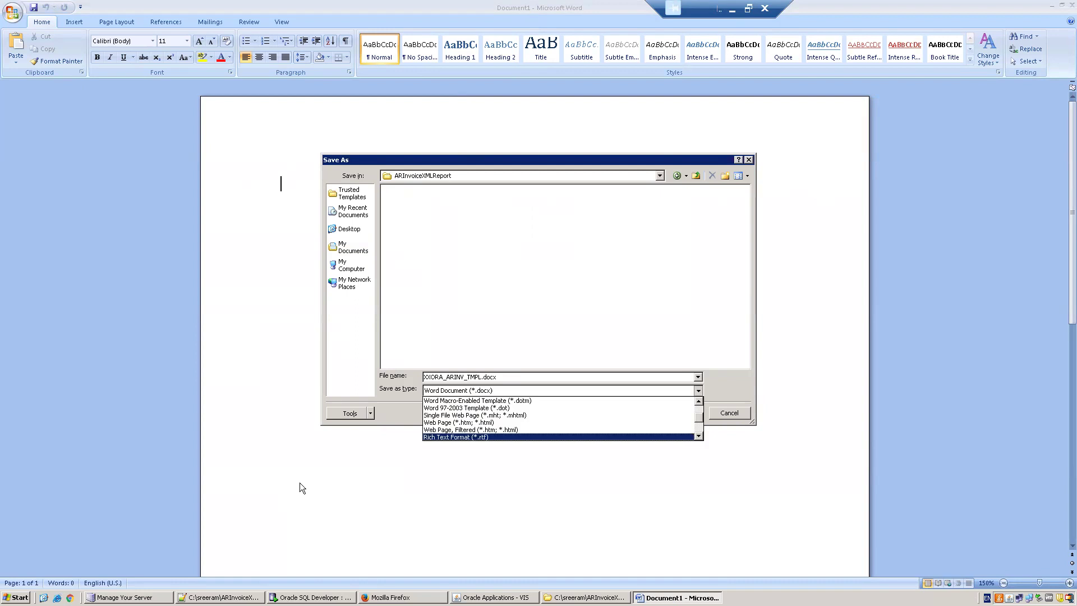
key("Return")
key("Return")
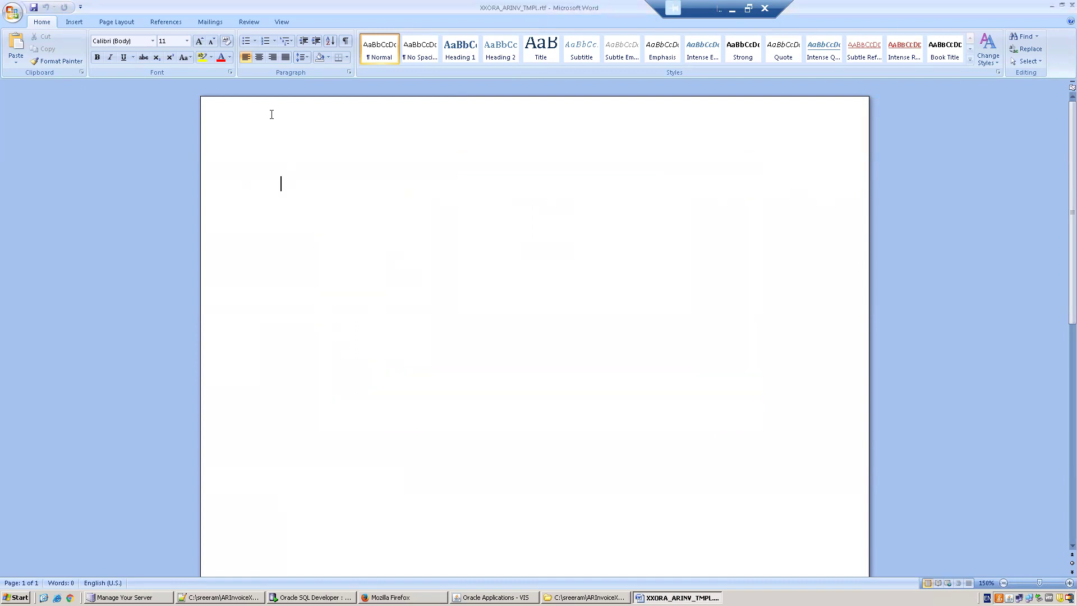
Step: Enable the TemplateBuilder_en_US.dot template add-in through Word Options
left_click(12, 11)
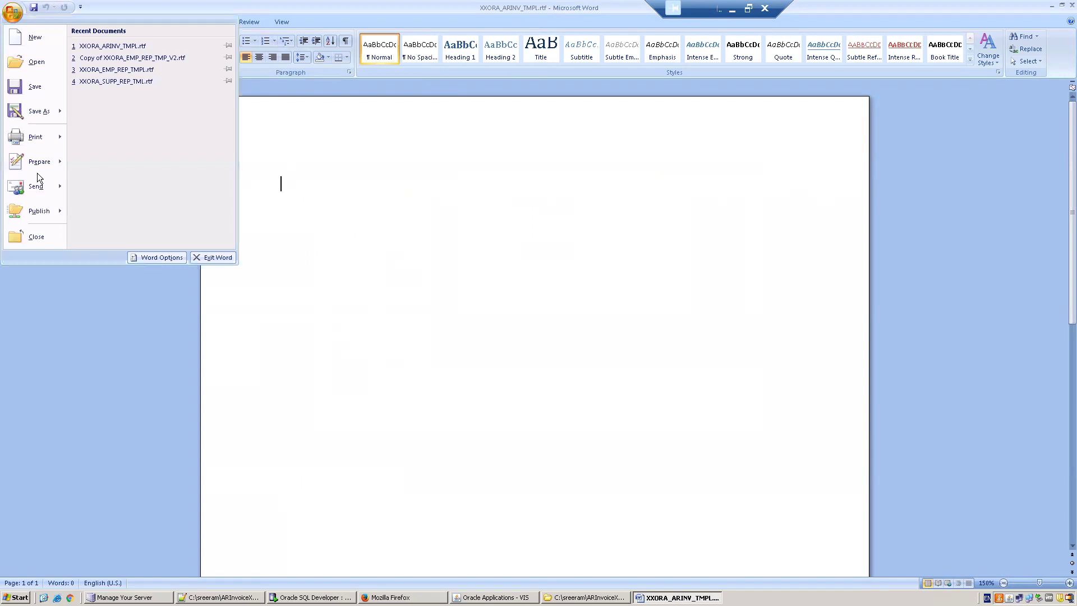
left_click(152, 257)
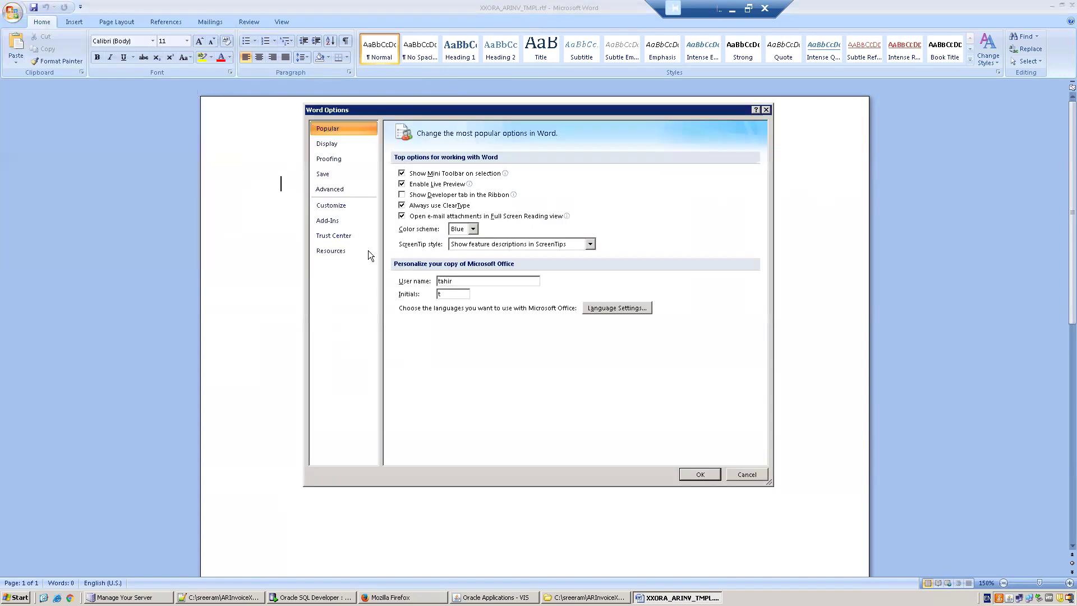
left_click(345, 236)
left_click(333, 221)
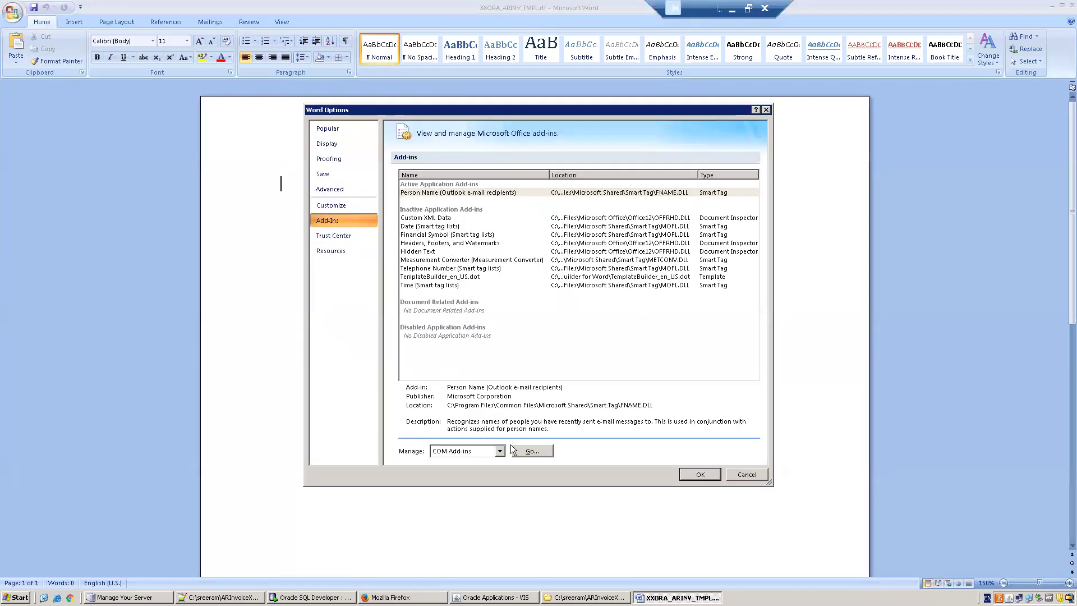
left_click(498, 450)
left_click(471, 492)
left_click(532, 451)
left_click(459, 278)
left_click(564, 397)
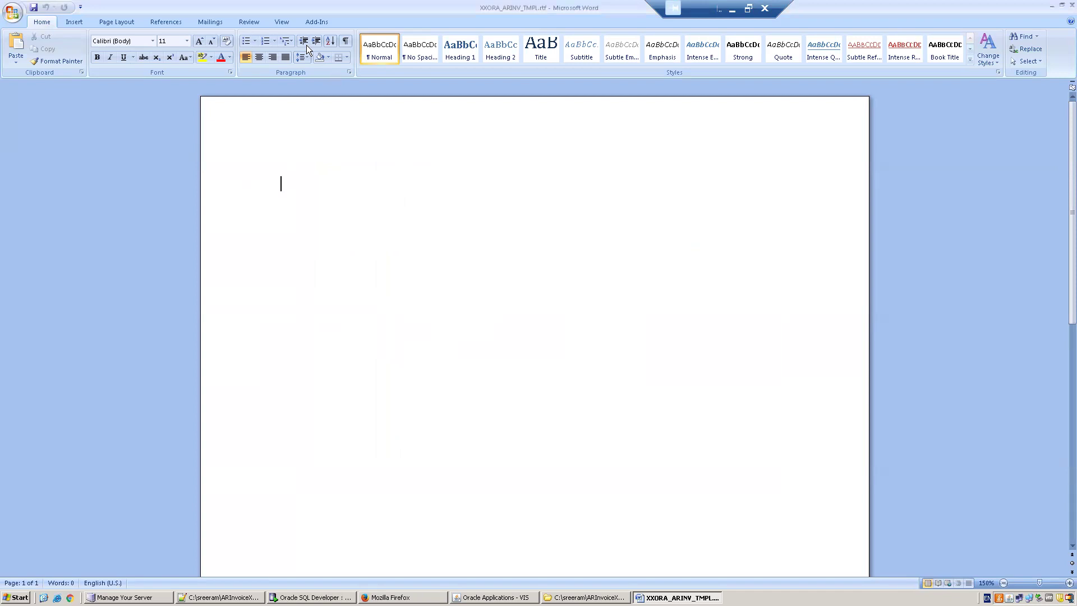
Step: Load XXORA_ARINV_DATA.xml as the template's XML sample data
left_click(320, 20)
left_click(89, 37)
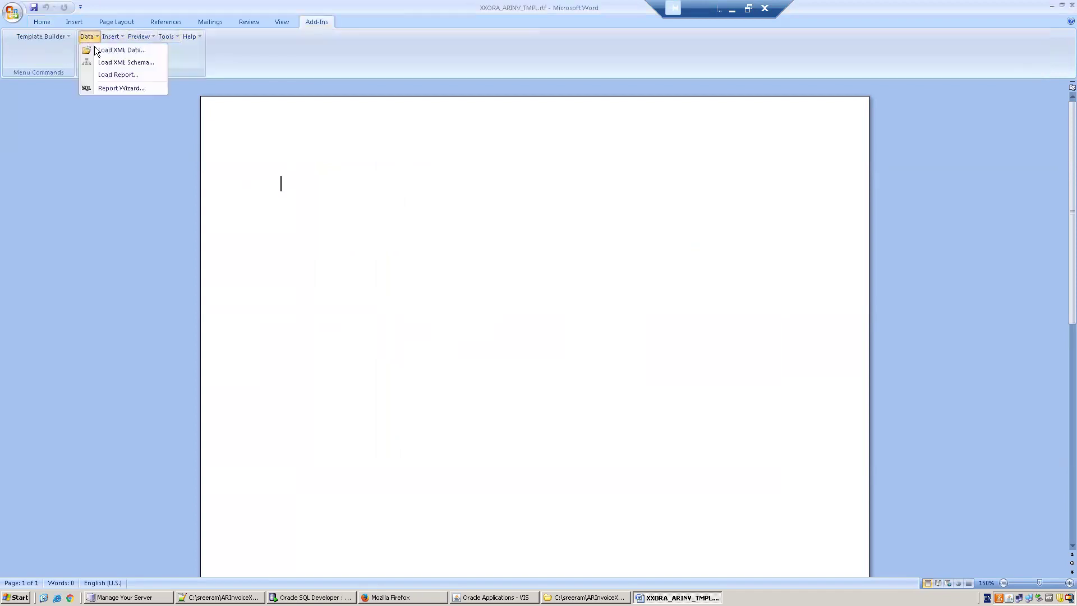
left_click(96, 51)
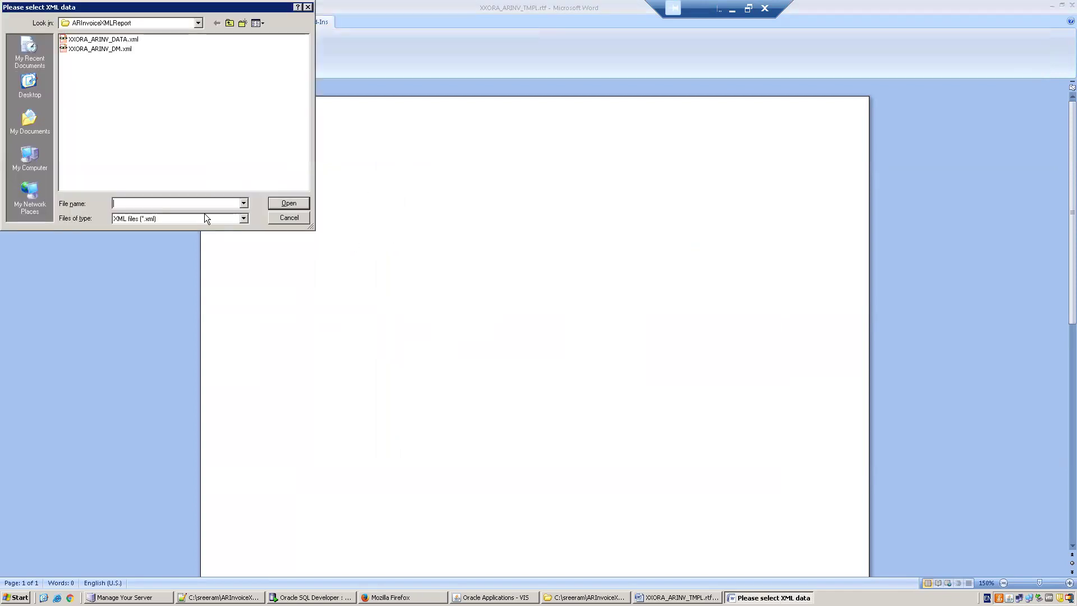
double_click(103, 40)
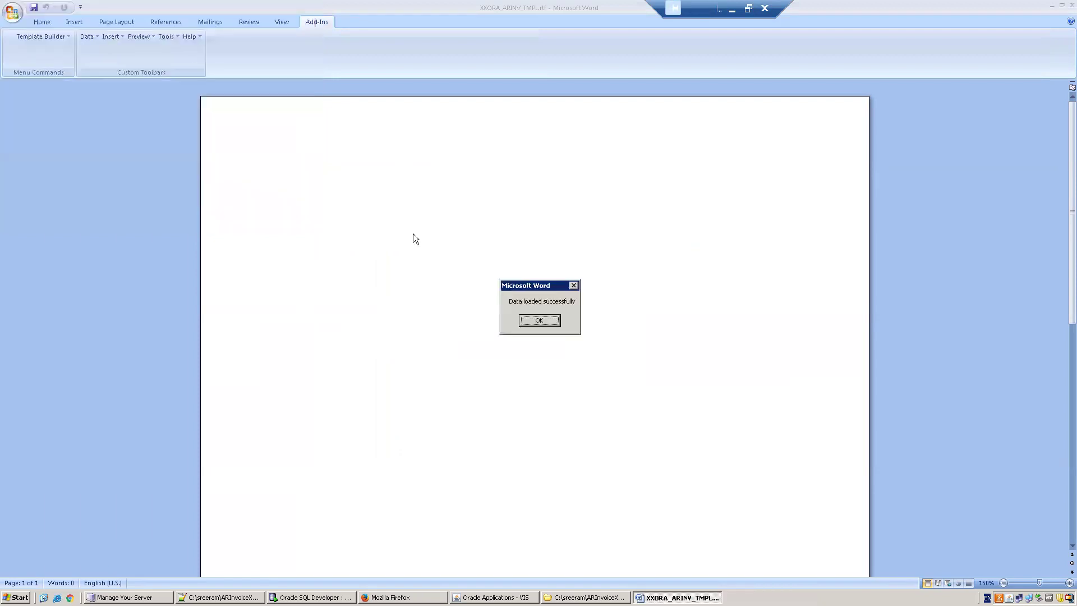
left_click(546, 317)
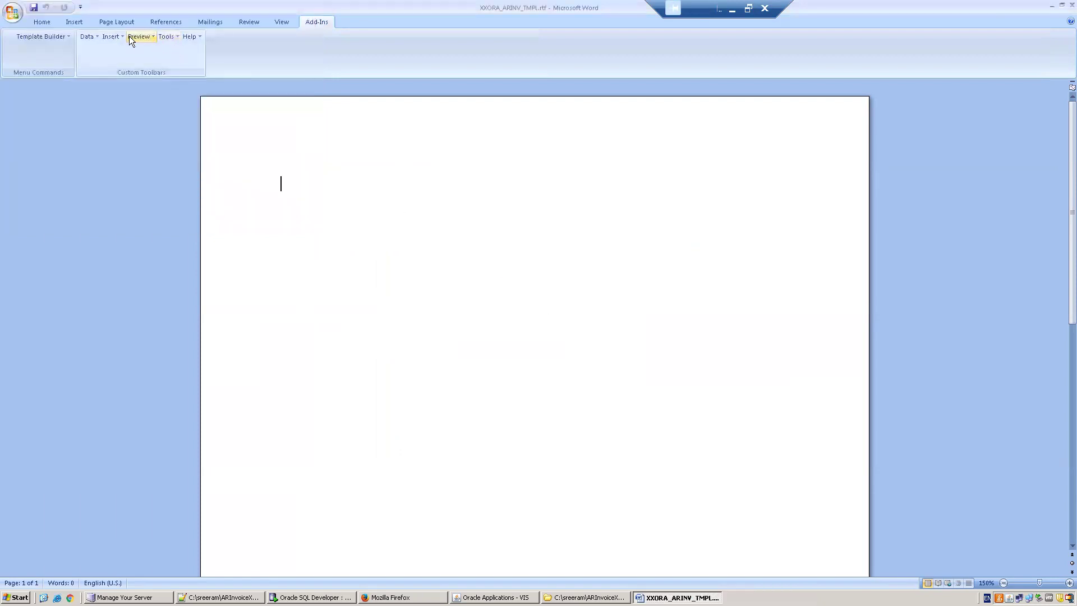
Step: Insert a BU_NAME, TRX_NUMBER, ACCOUNT_NUMBER, TRX_DATE table via the wizard, then return to the data definition
left_click(112, 36)
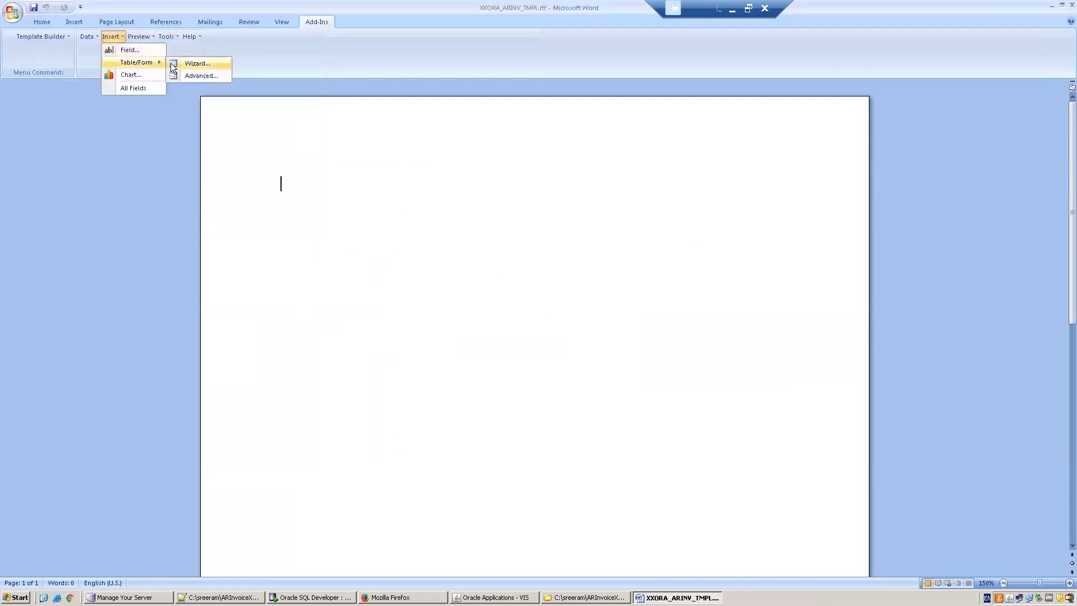
left_click(177, 62)
left_click(594, 373)
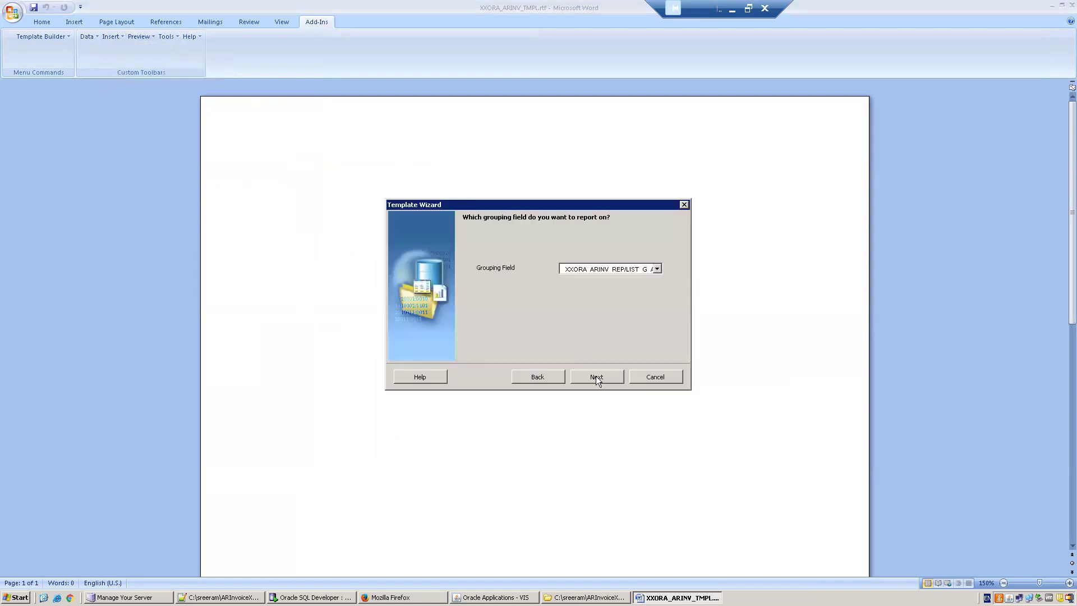
left_click(595, 376)
left_click(568, 292)
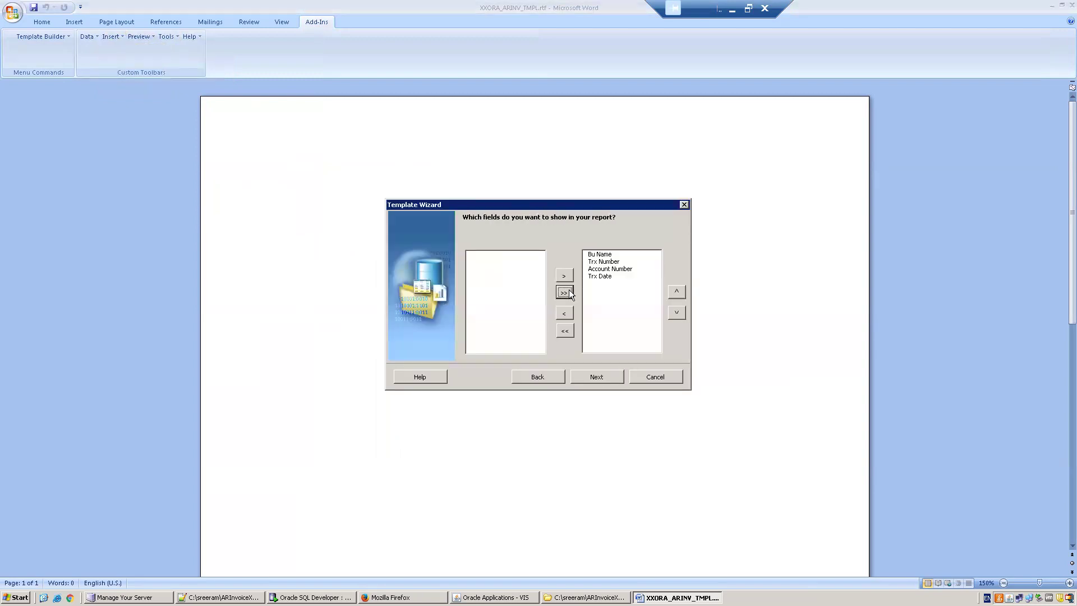
left_click(615, 377)
left_click(598, 377)
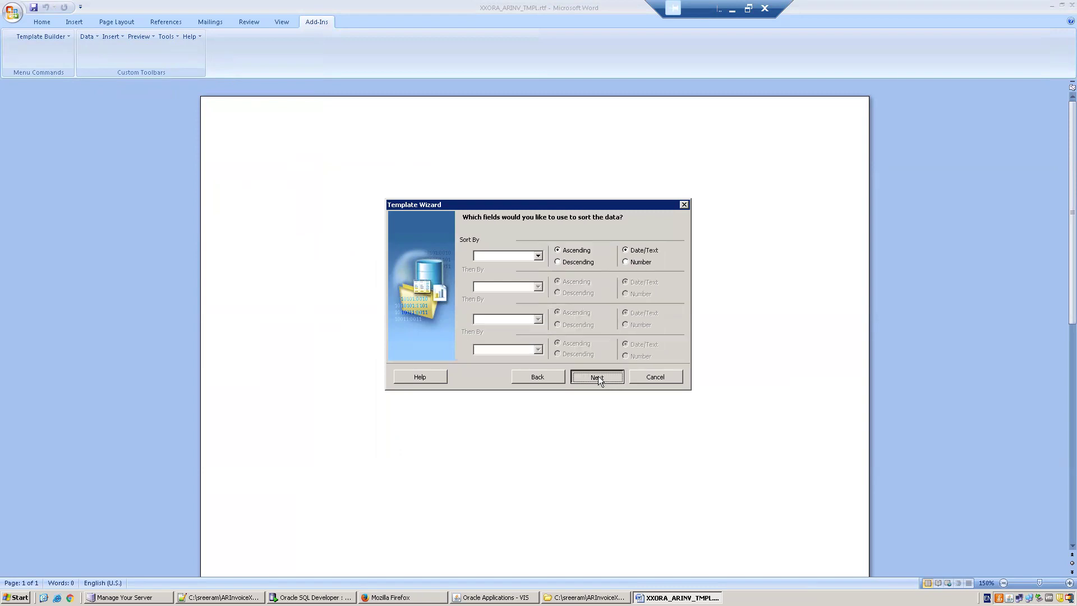
left_click(598, 377)
left_click(597, 377)
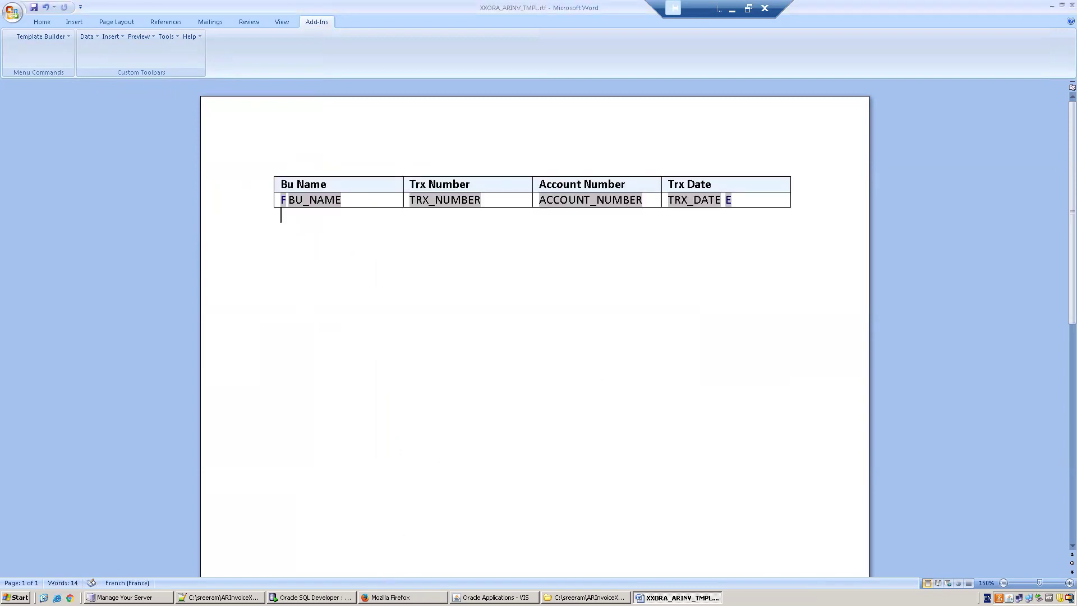
left_click(390, 597)
left_click(74, 23)
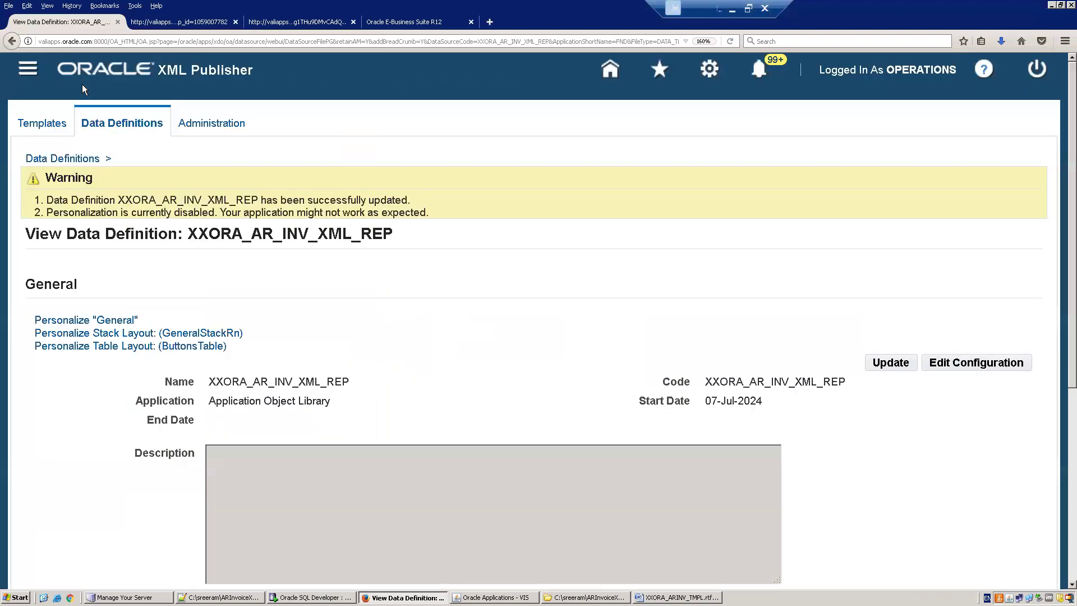
Step: Start a new template linked to data definition XXORA_AR_INV_XML_REP
left_click(38, 125)
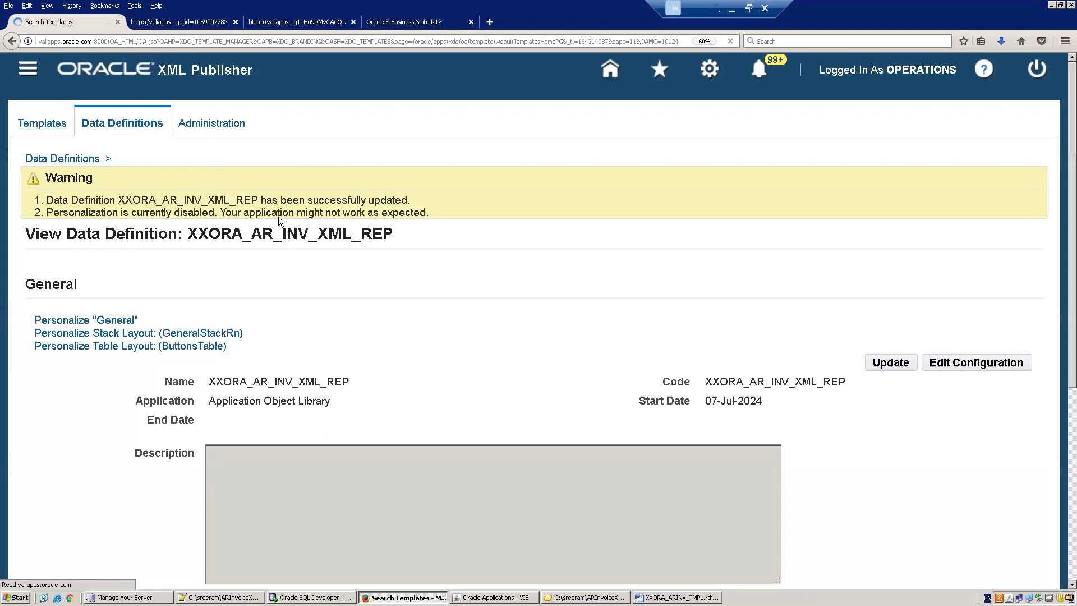
left_click(983, 428)
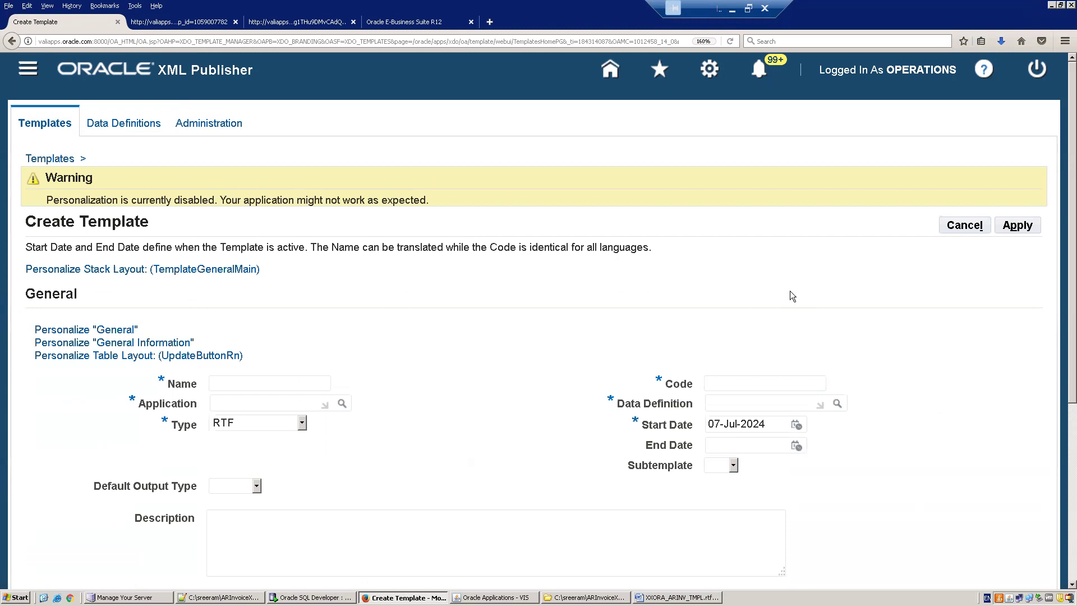
type("XXORA_AR")
key("Tab")
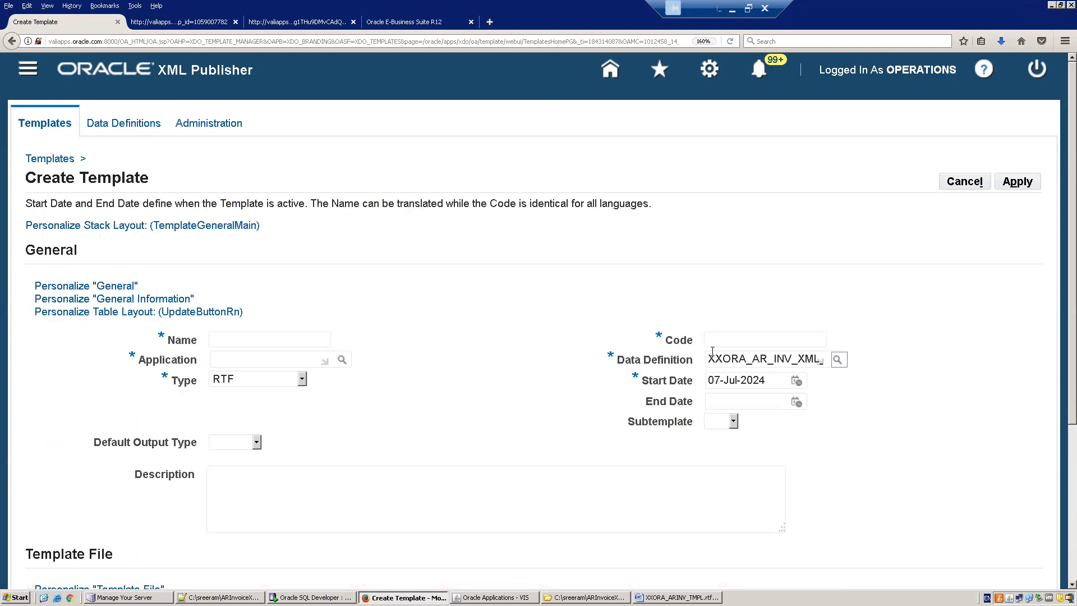
Step: Set the template code and name to XXORA_AR_INV_XML_REP_TMPL
left_click_drag(711, 359, 902, 347)
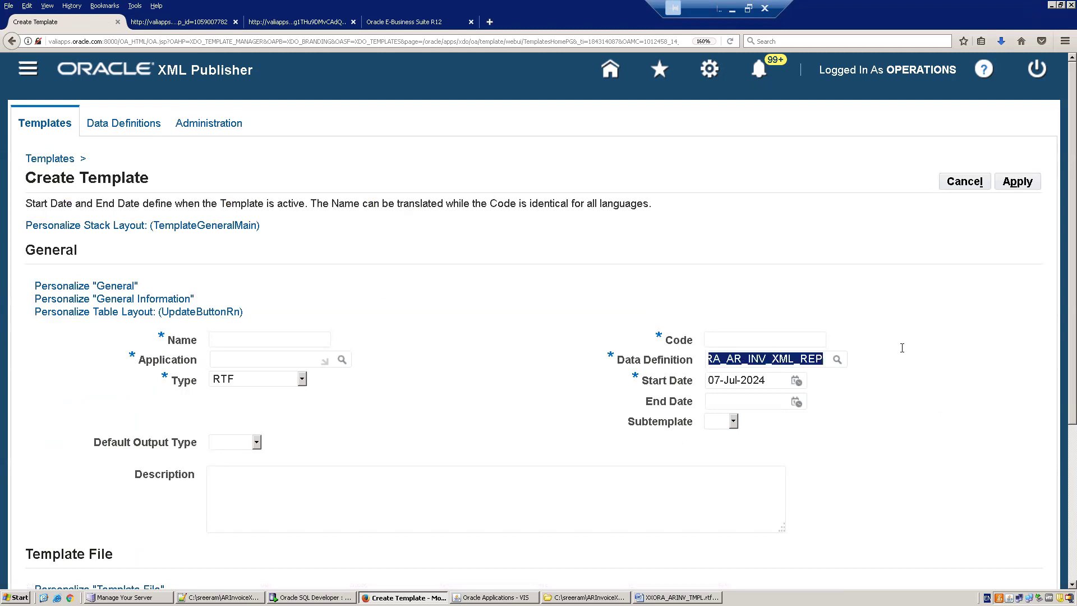
key("ctrl+c")
left_click(758, 339)
key("ctrl+v")
type("_")
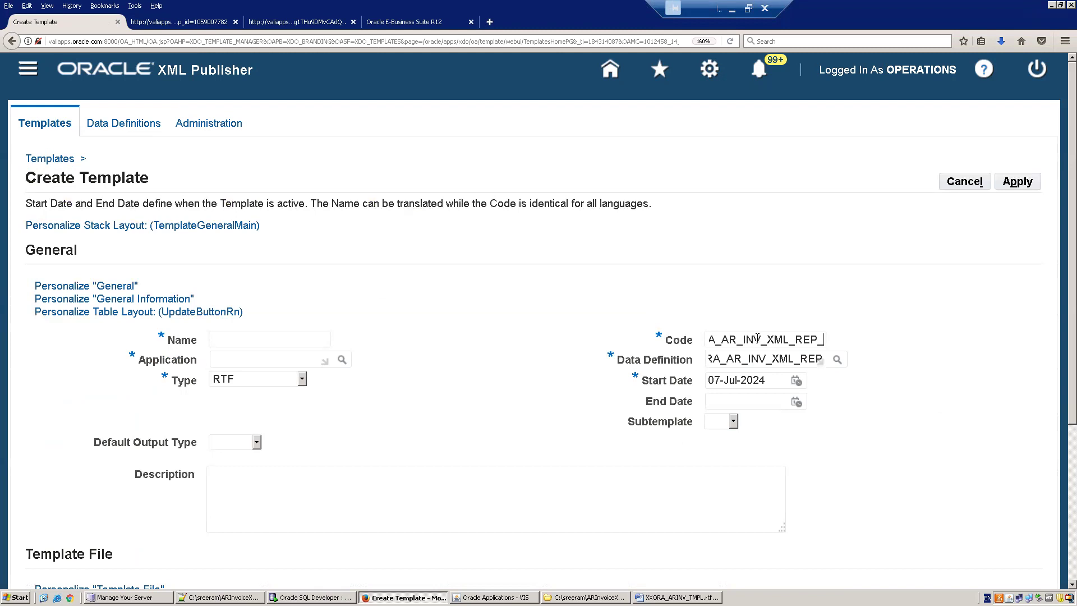
type("TMPL")
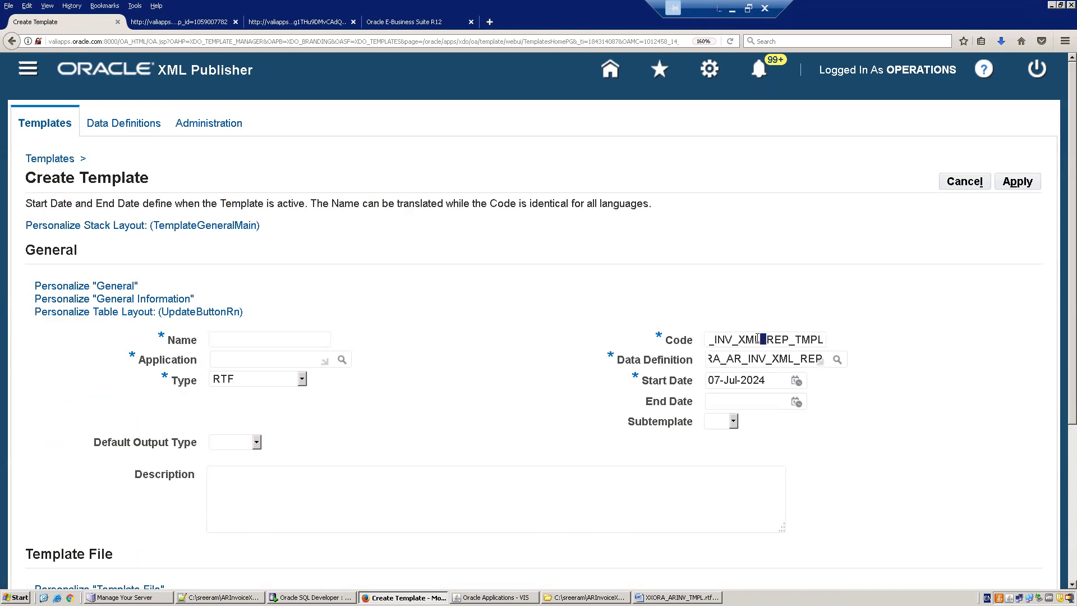
key("ctrl+a")
key("ctrl+c")
left_click(297, 338)
key("ctrl+v")
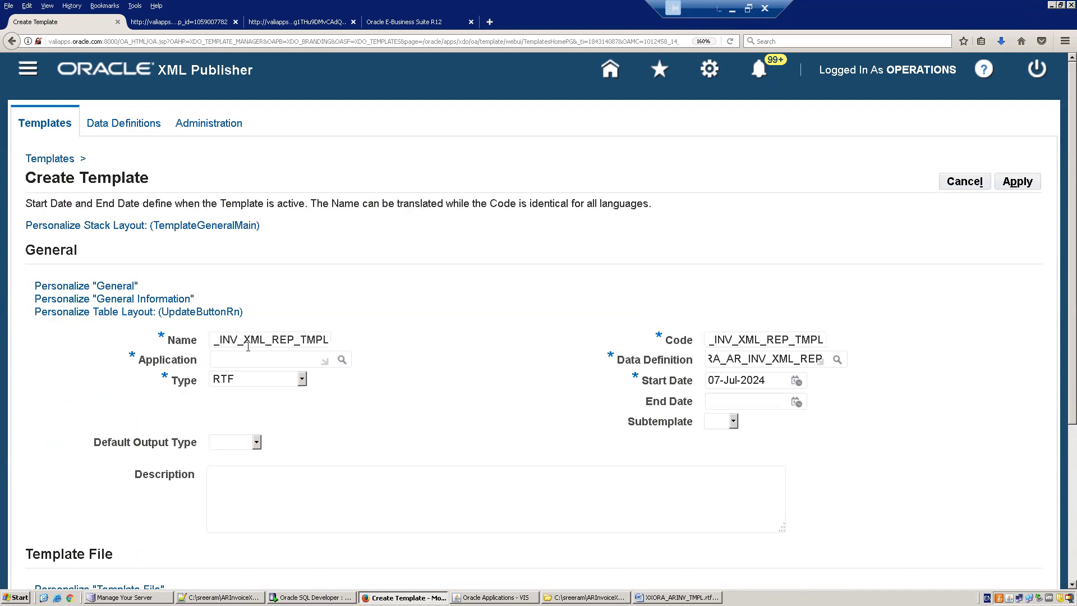
Step: Set the application to Application Object Library and default output to PDF
left_click(241, 357)
type("Application Obj")
key("Tab")
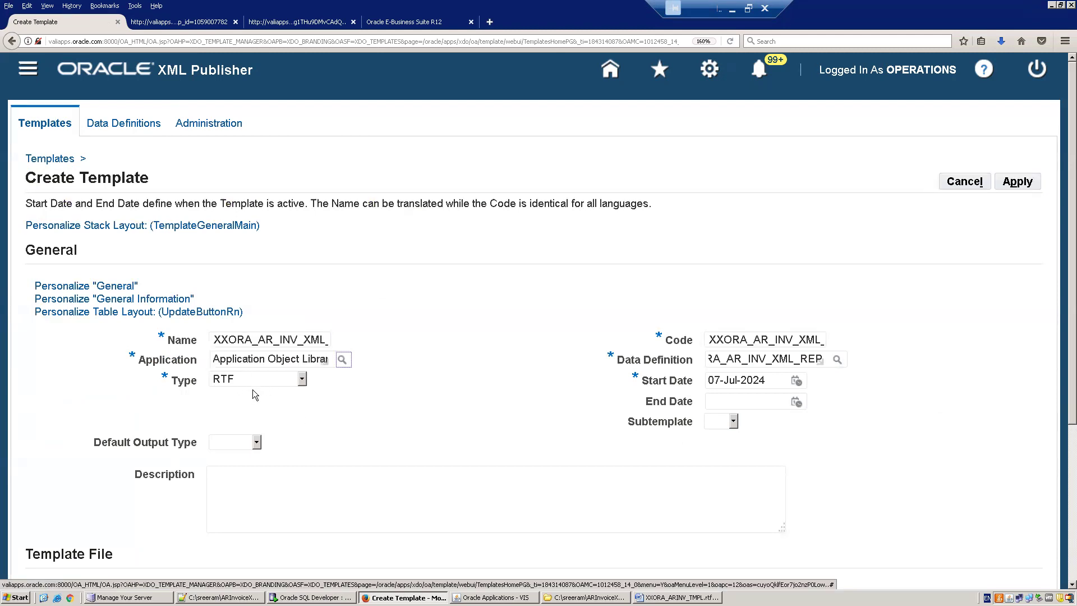
left_click(232, 442)
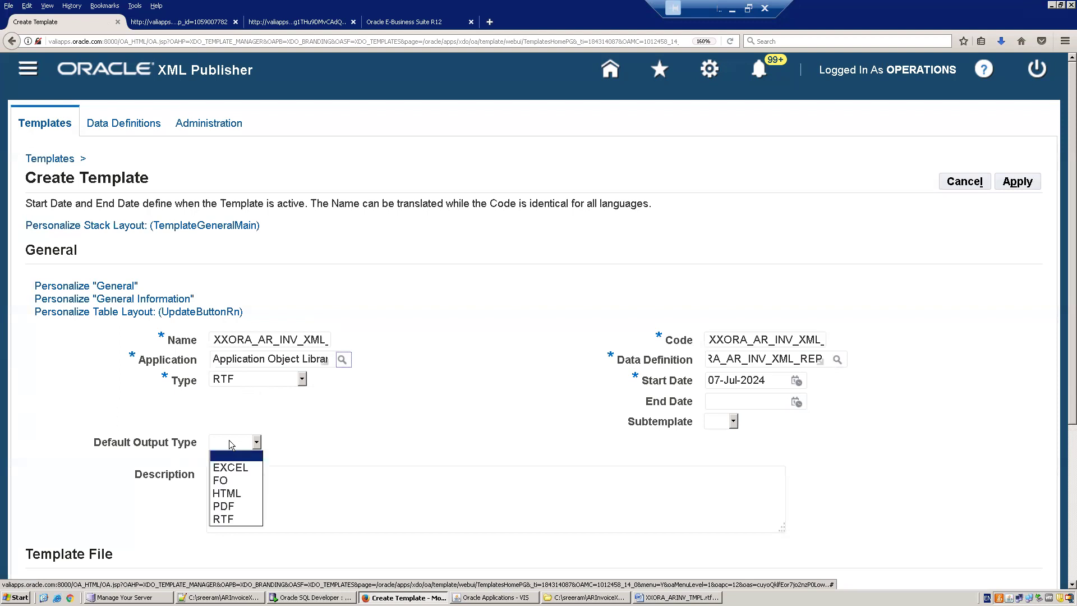
left_click(223, 507)
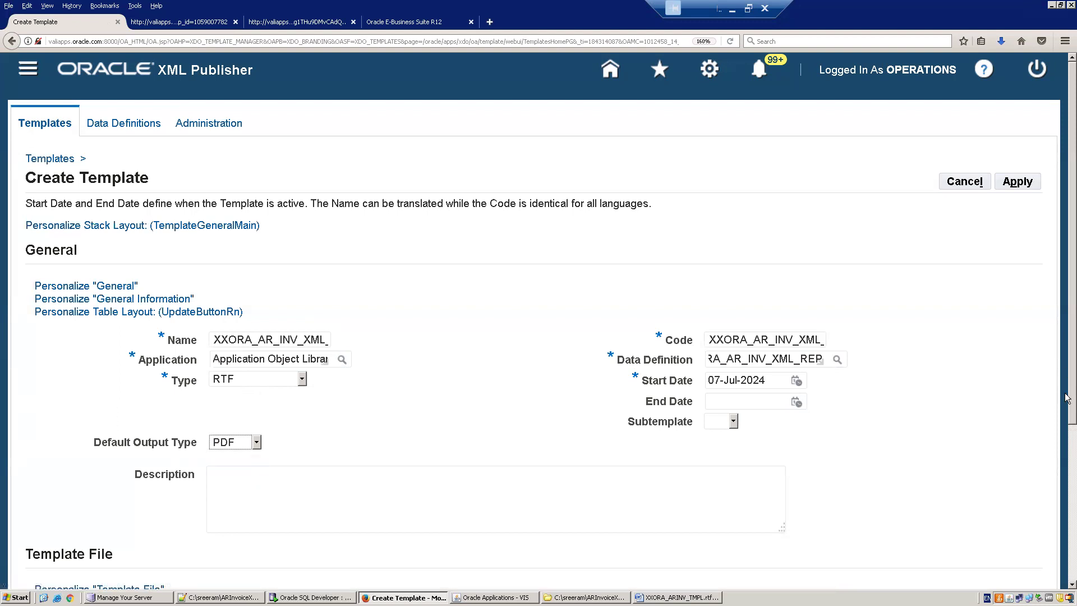
Step: Attach XXORA_ARINV_TMPL.rtf with English language and apply the template
scroll(1067, 398, "down", 5)
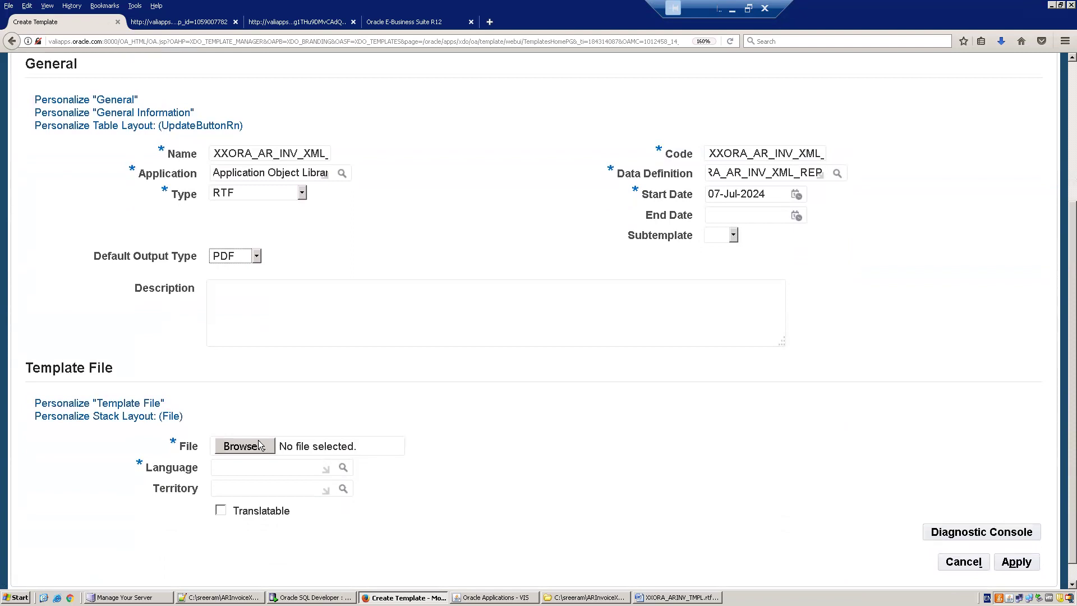
left_click(260, 445)
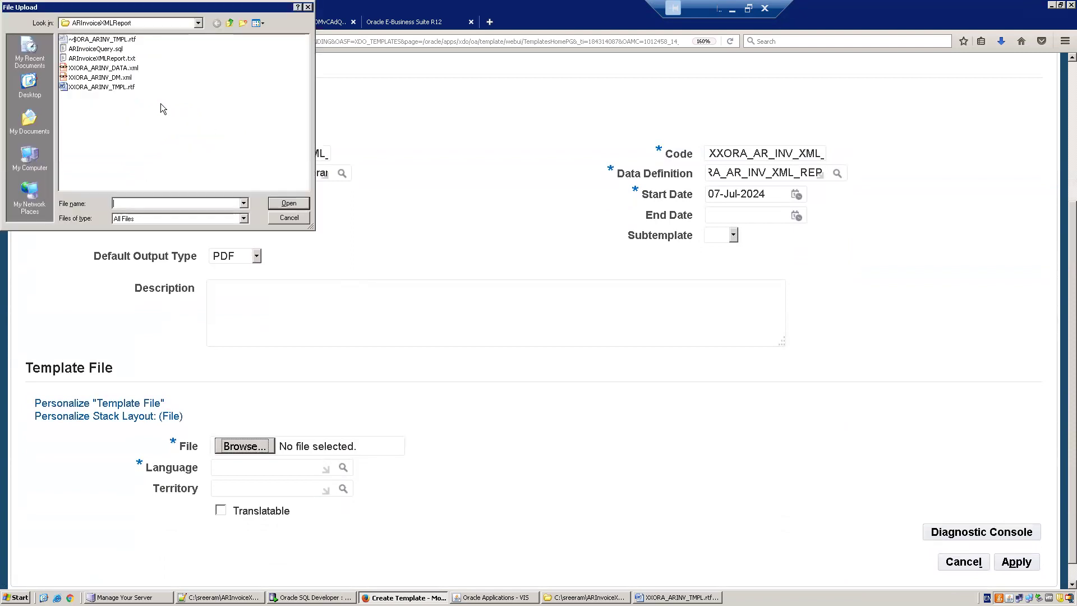
double_click(105, 87)
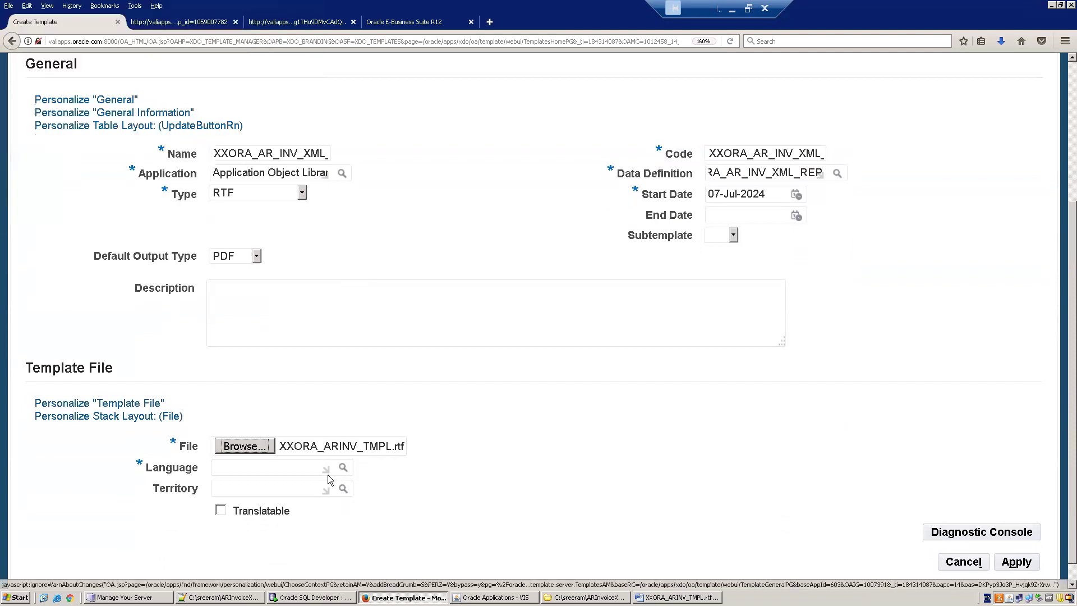
left_click(246, 468)
type("English")
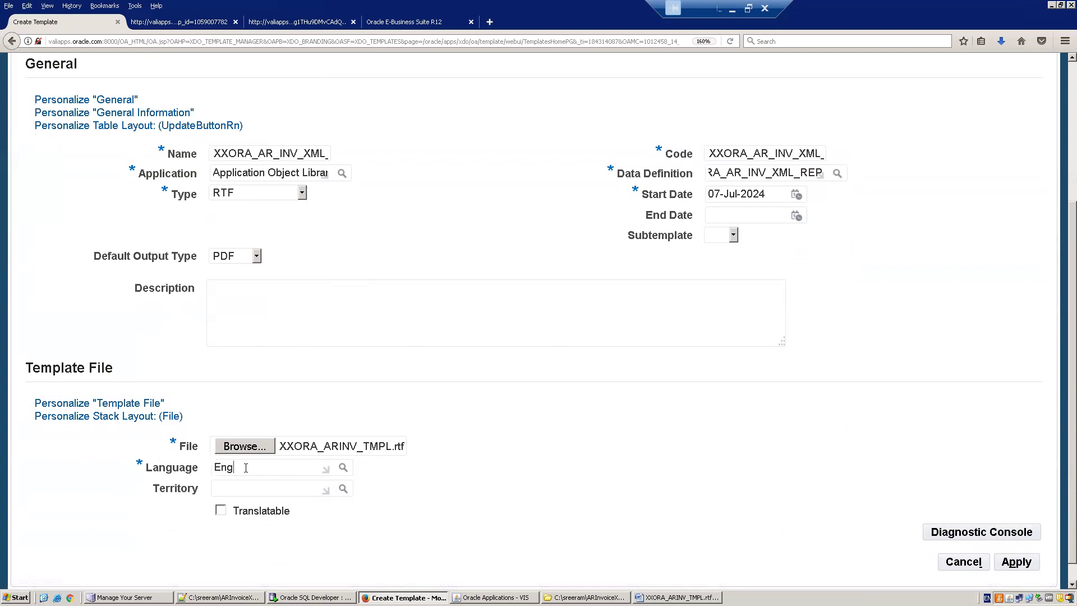
key("Tab")
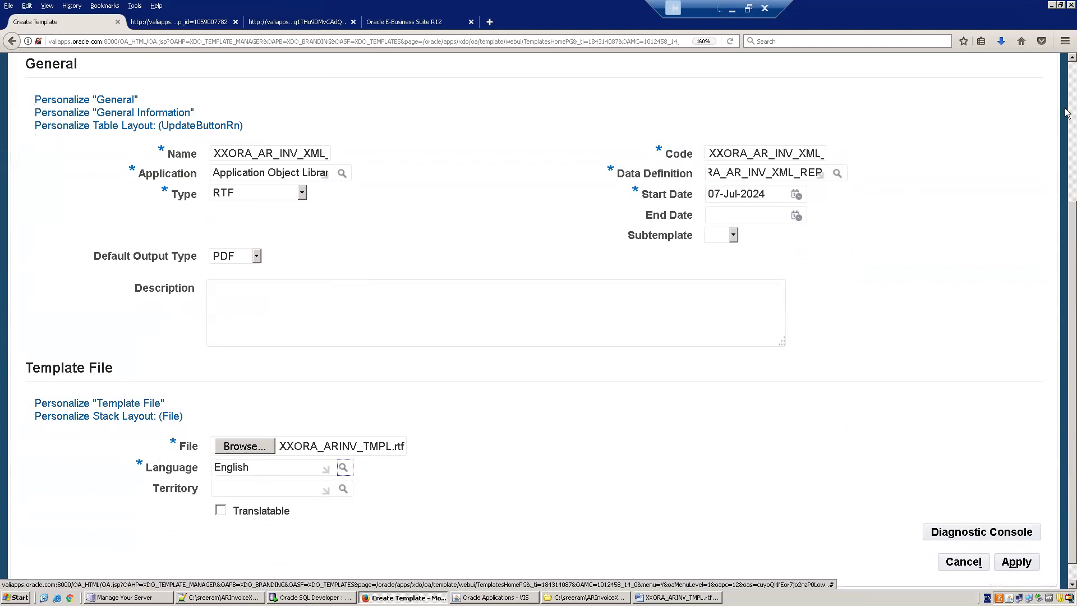
scroll(925, 207, "up", 3)
left_click(1030, 182)
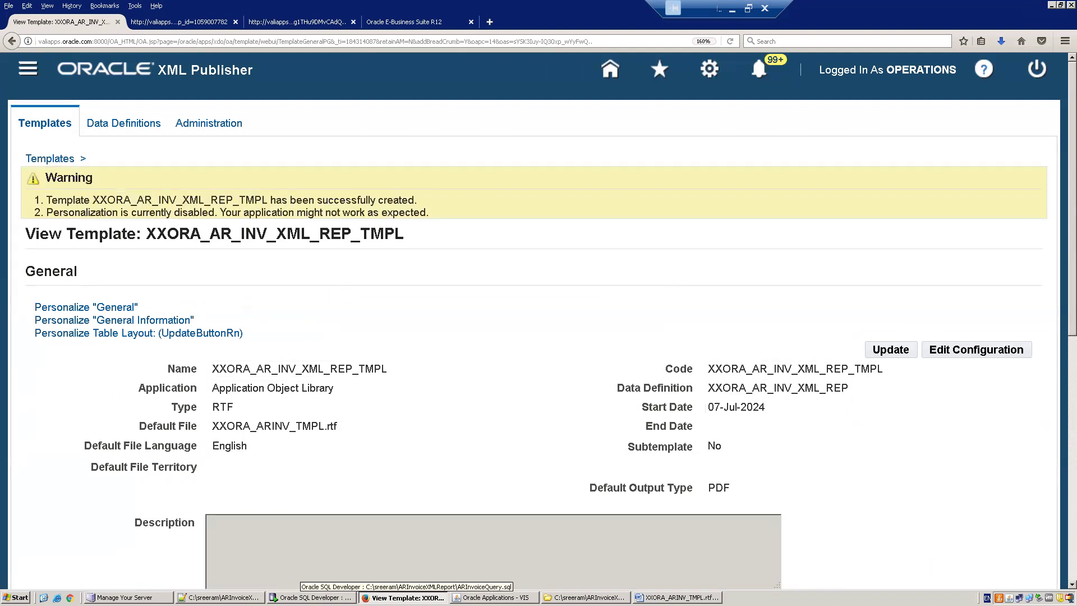
Step: Review the layout setting of the earlier AR Invoice XML Report request
left_click(525, 598)
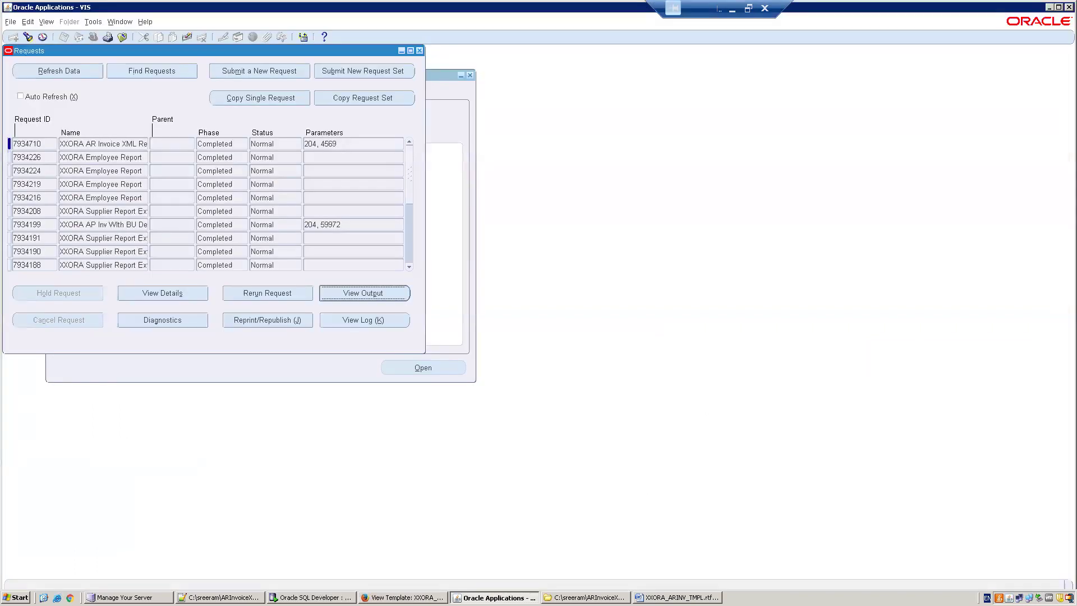
left_click(110, 144)
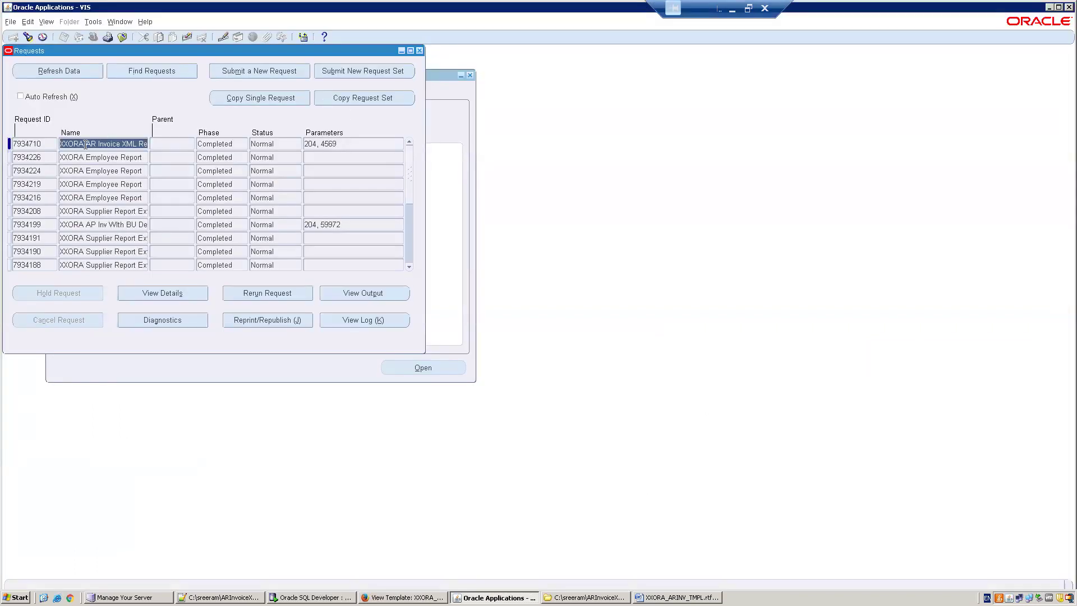
left_click(154, 293)
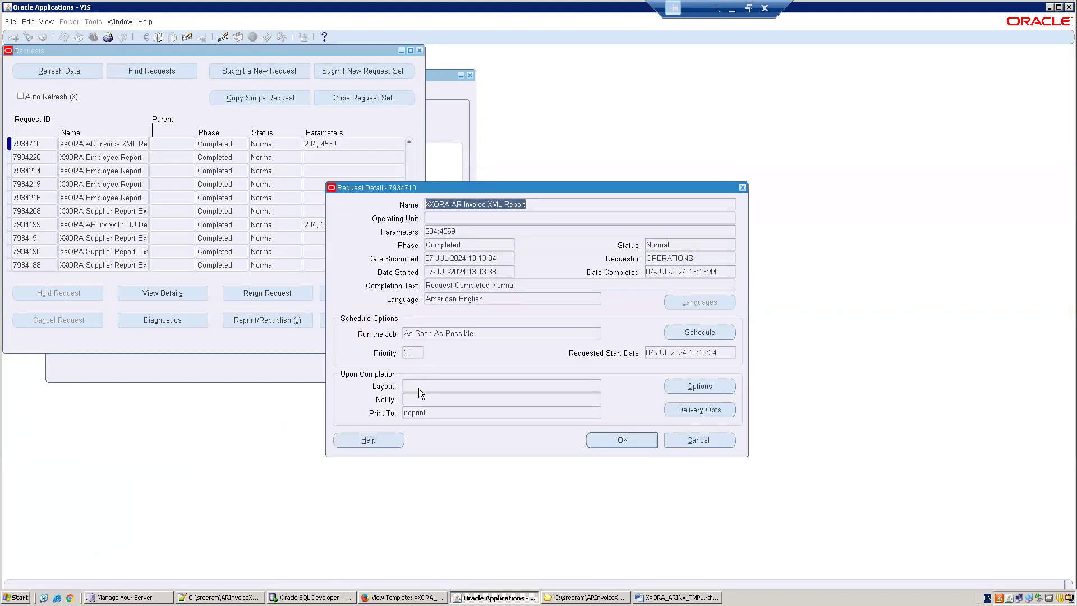
left_click(418, 387)
left_click(594, 439)
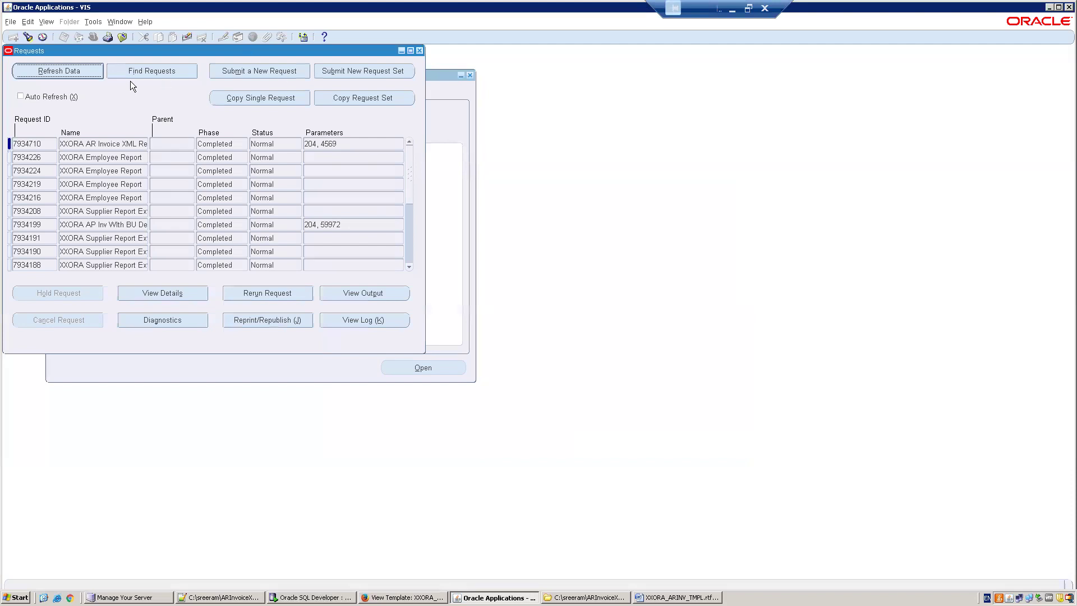
Step: Submit XXORA AR Invoice XML Report with parameters 204 and 4569
left_click(254, 76)
type("xxora a")
key("Tab")
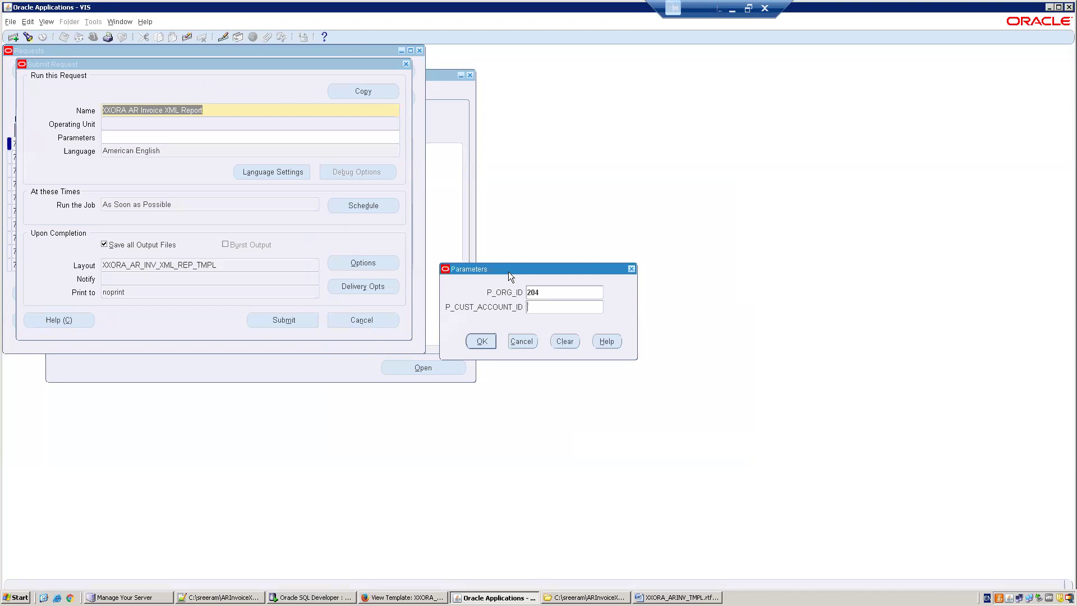
left_click(310, 597)
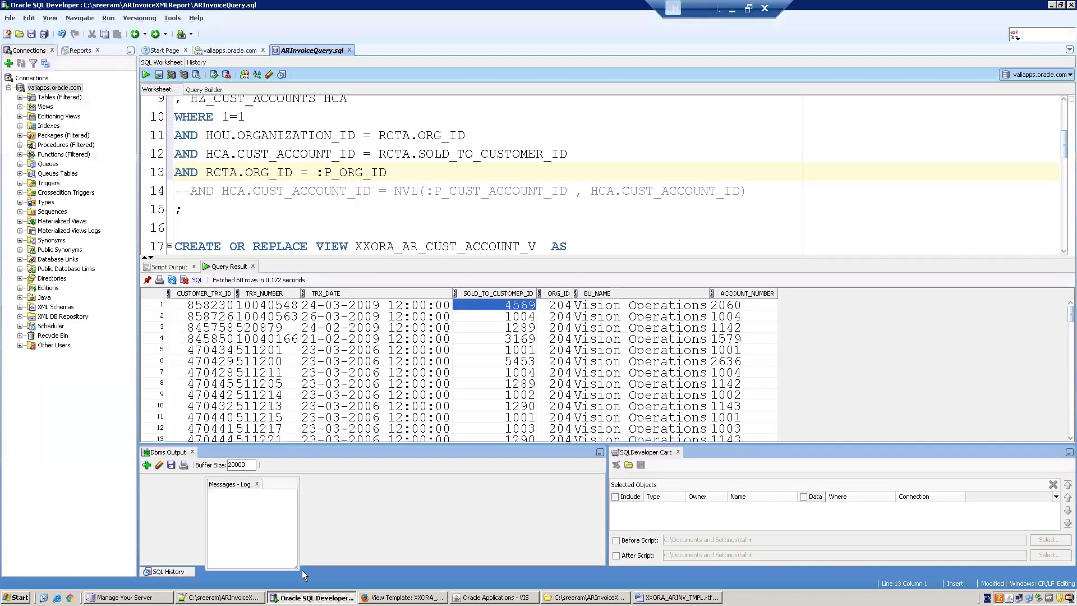
key("alt+Tab")
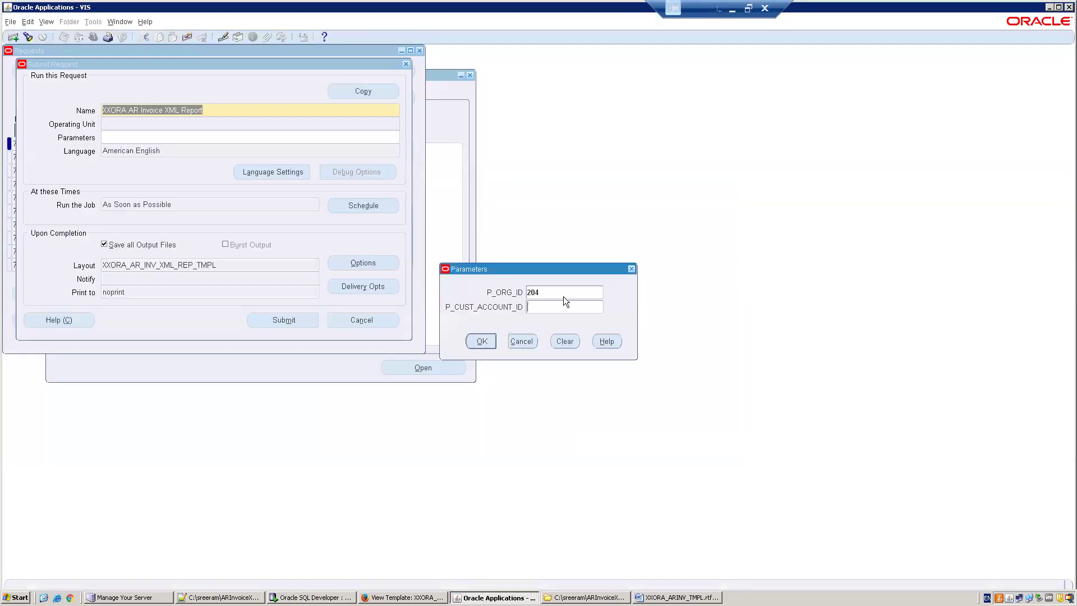
type("4569")
left_click(481, 341)
left_click(301, 321)
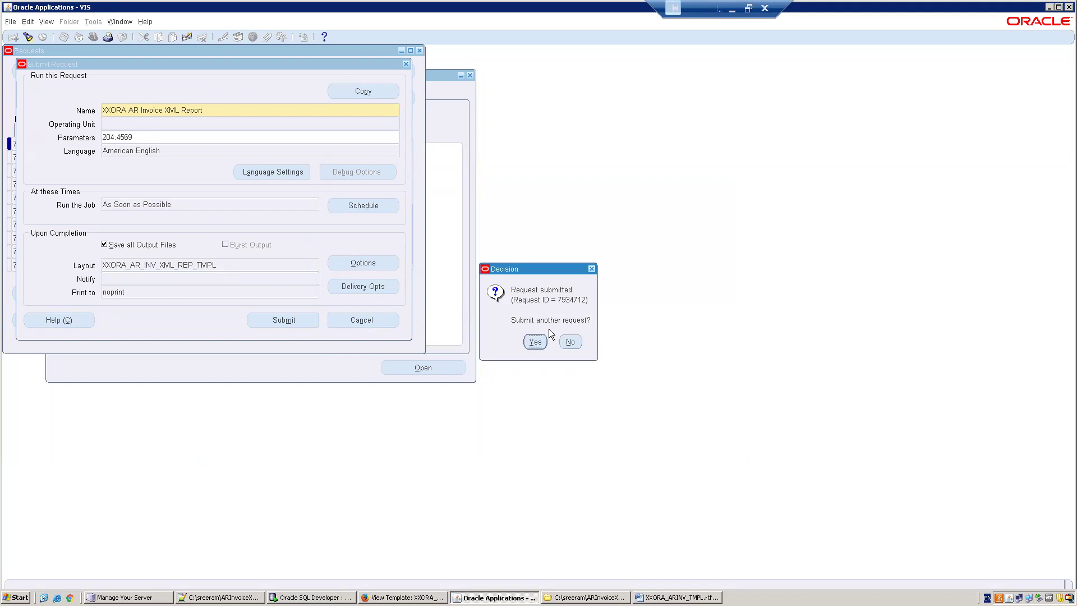
Step: Decline another request and refresh until request 7934712 completes
left_click(571, 341)
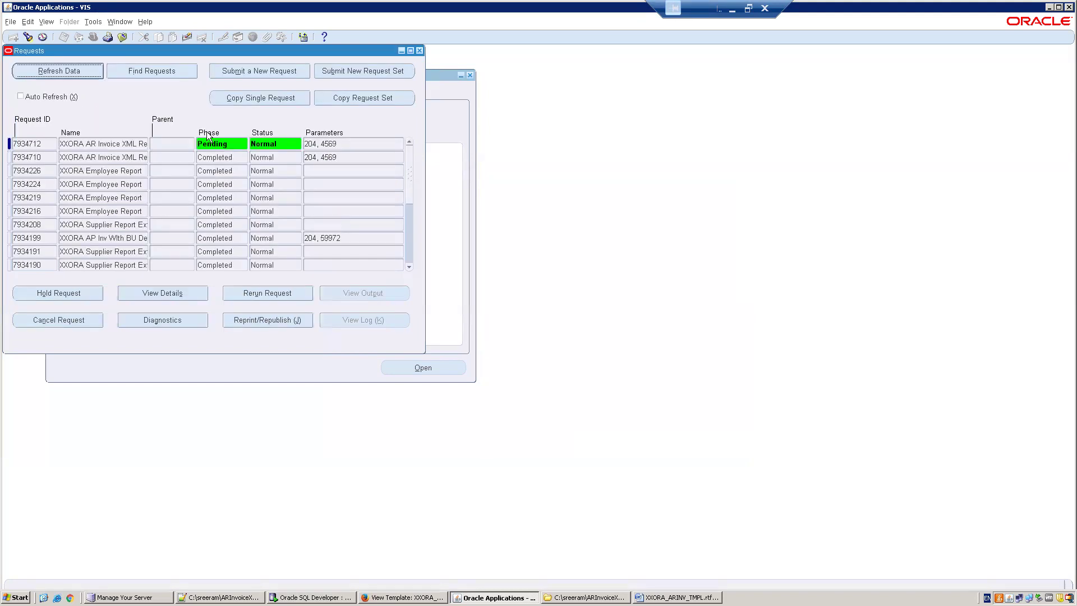
left_click(70, 73)
left_click(70, 72)
left_click(70, 72)
left_click(70, 72)
left_click(70, 72)
left_click(69, 70)
left_click(68, 71)
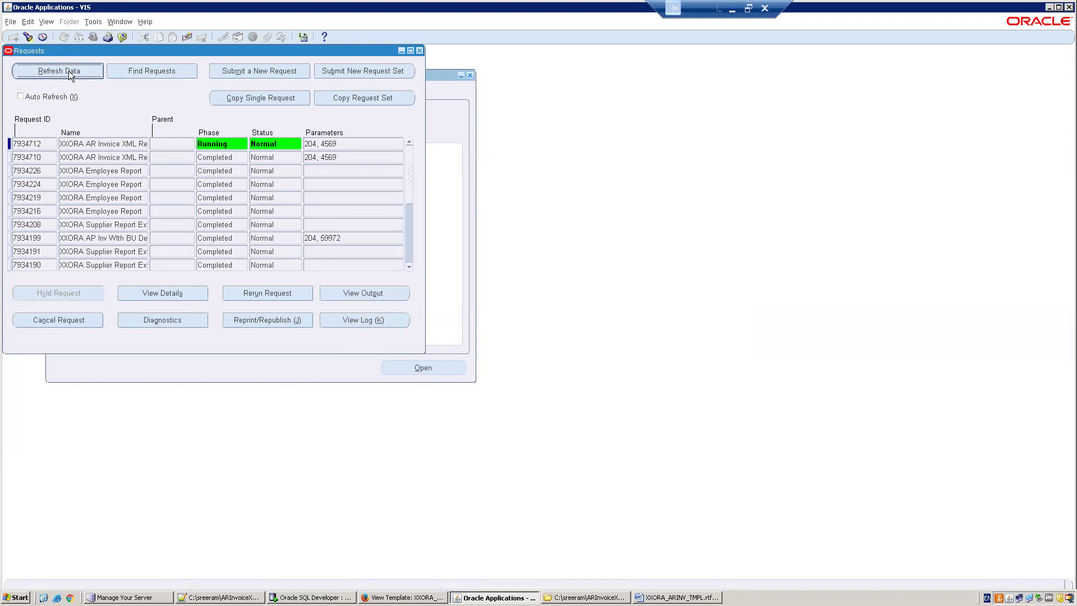
left_click(68, 70)
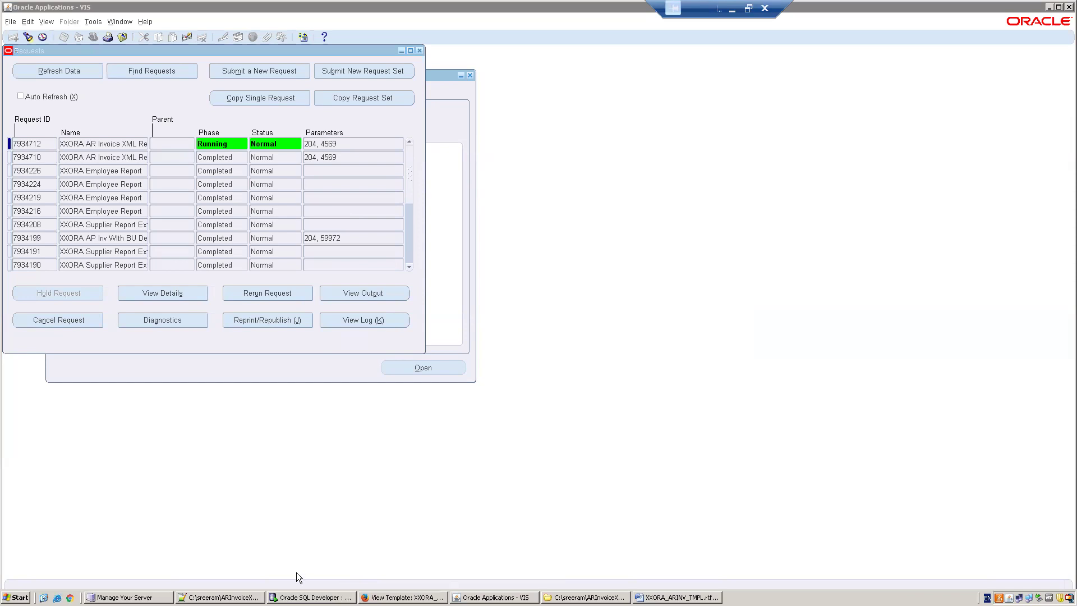
Step: Count all rows returned by the SQL Developer query
left_click(310, 598)
left_click(337, 350)
right_click(336, 349)
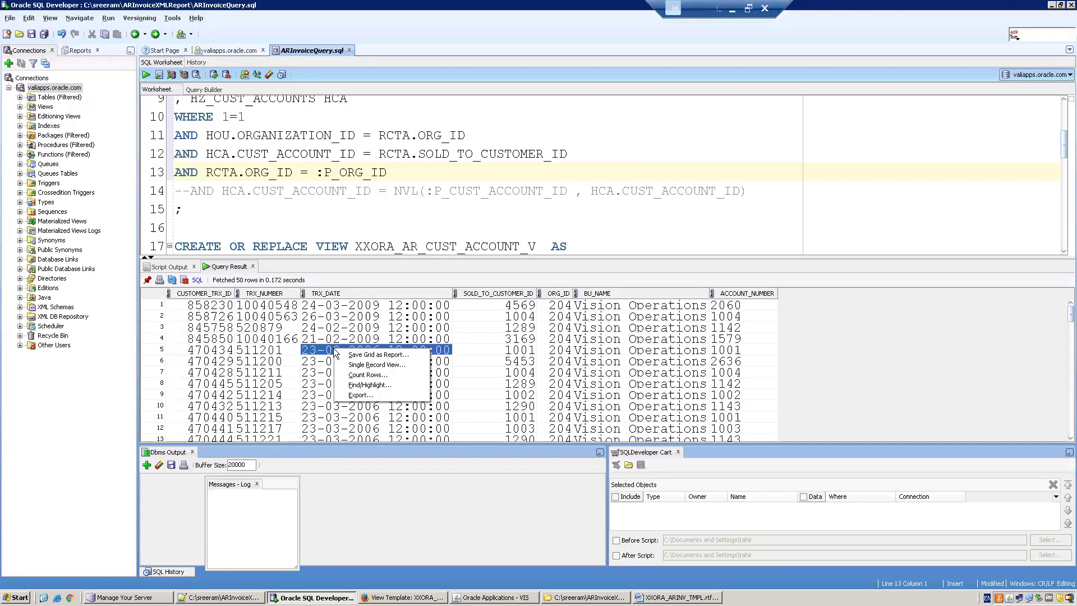
left_click(366, 376)
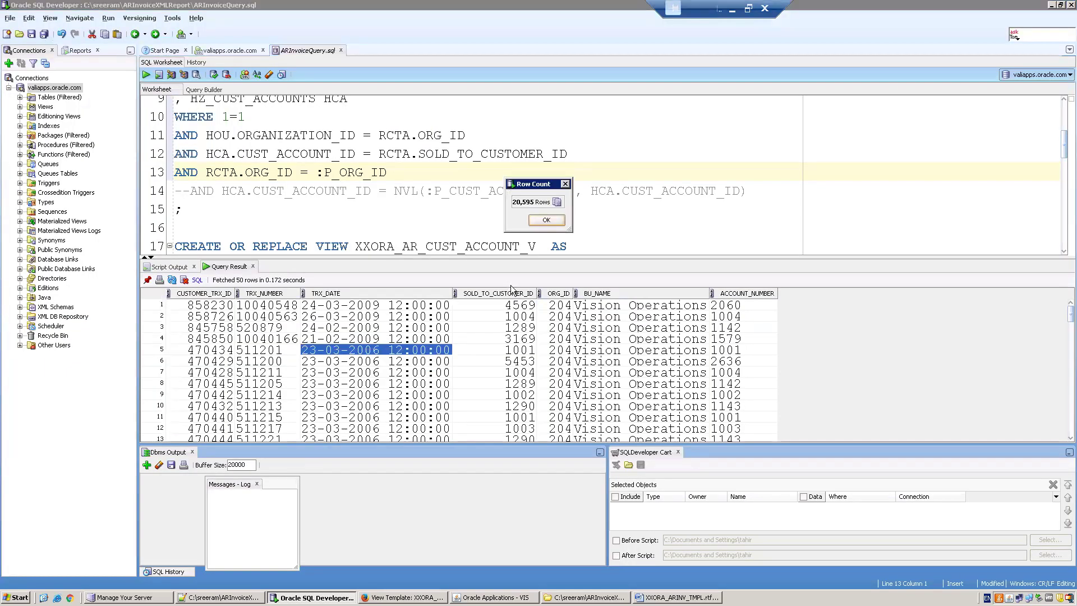
left_click(546, 219)
Step: View the completed request's PDF output of Vision Operations invoices
key("alt+Tab")
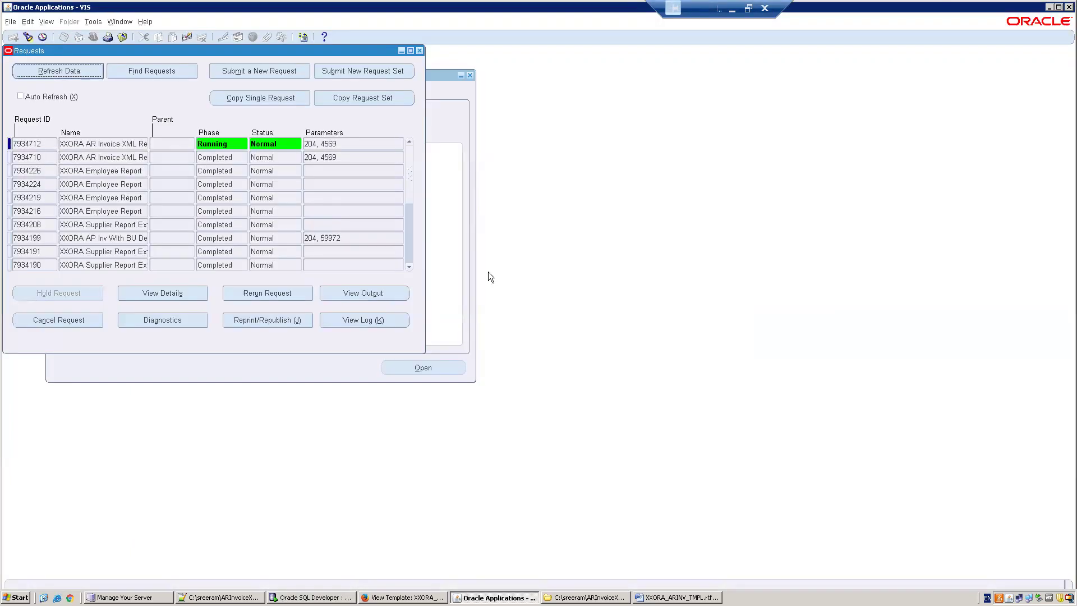
left_click(359, 292)
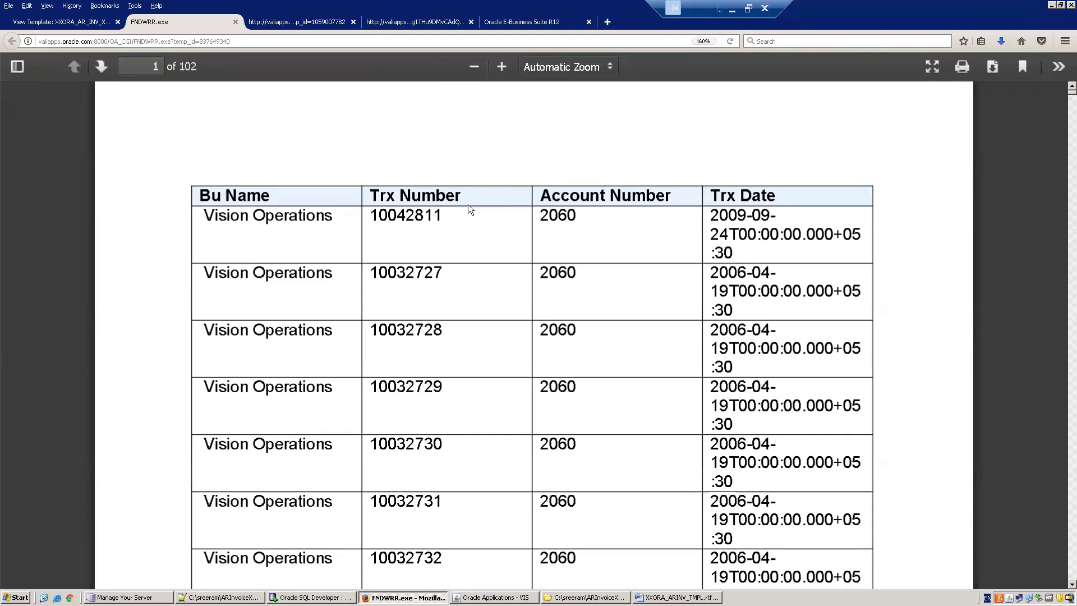
key("alt+Tab")
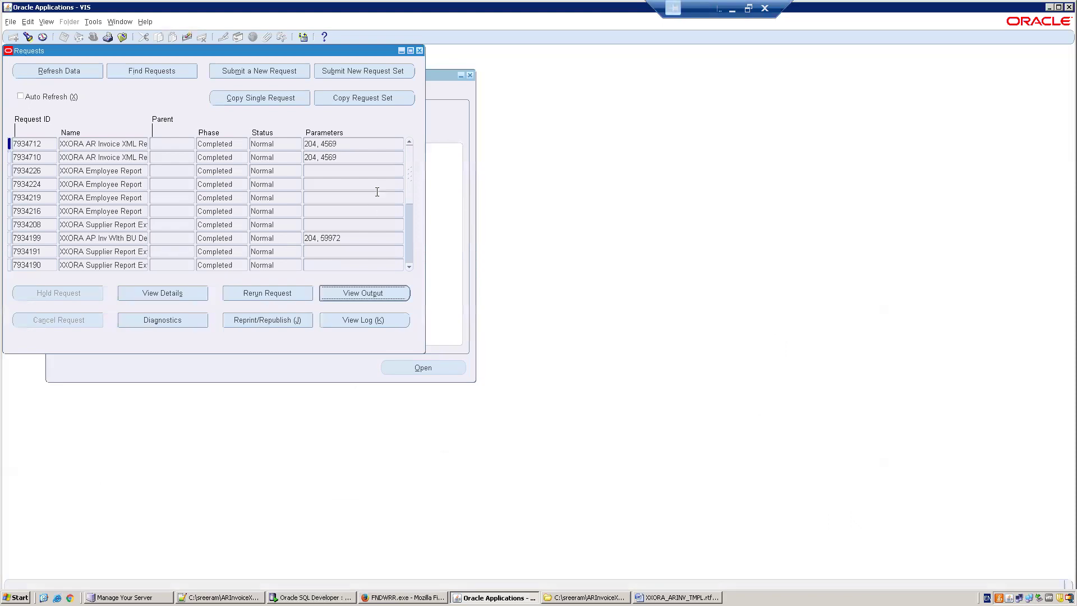
Step: Close the Requests window and open the Application > Validation > Set form
left_click(418, 50)
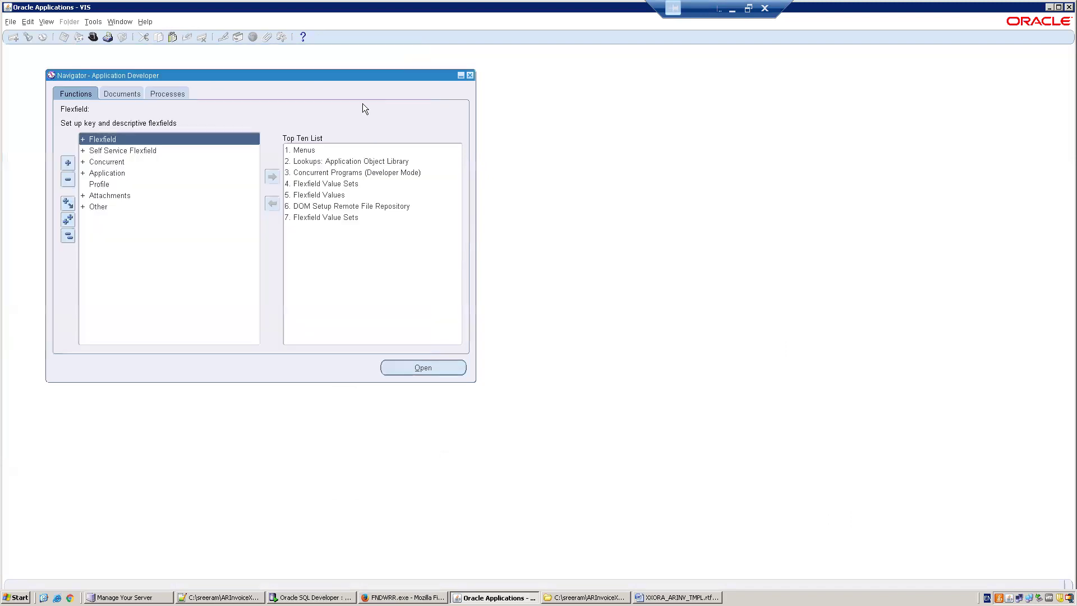
double_click(114, 173)
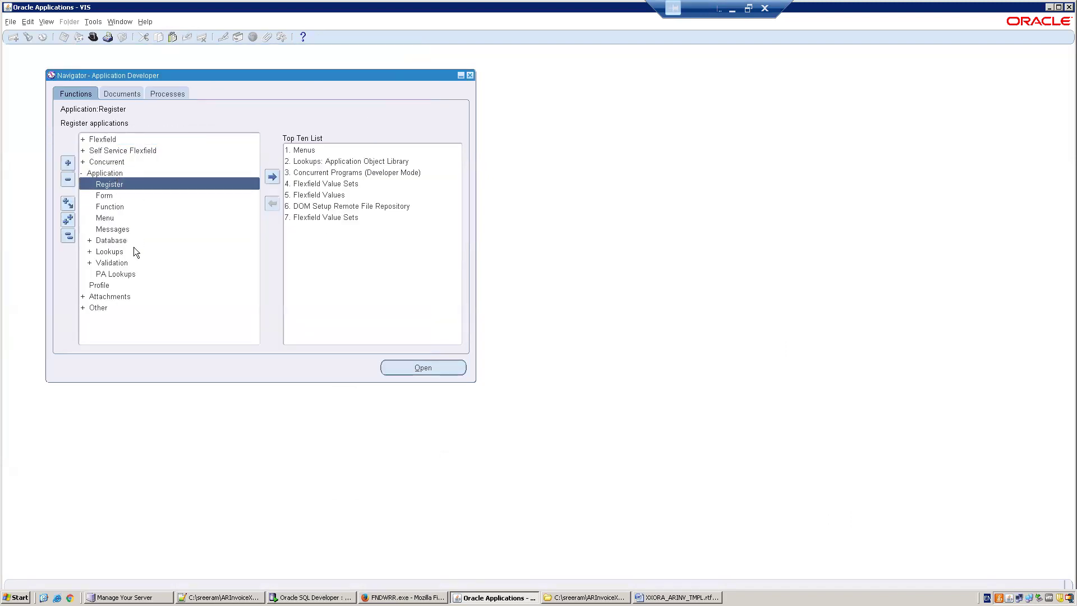
double_click(134, 262)
double_click(140, 273)
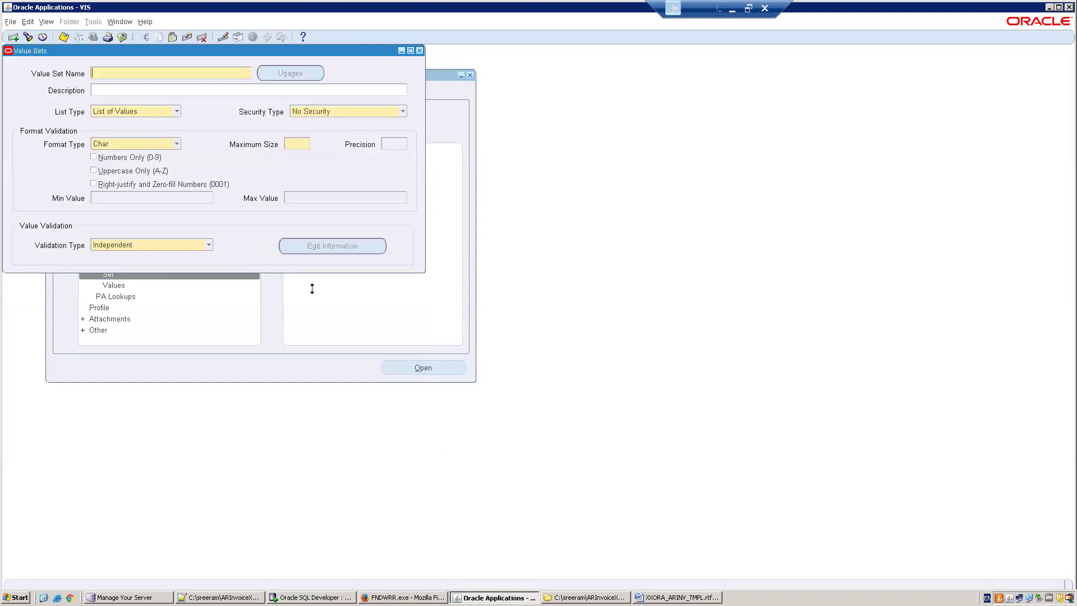
Step: Name the new value set XXORA_AR_INV_BU_ID, copied from the report notes
left_click(312, 597)
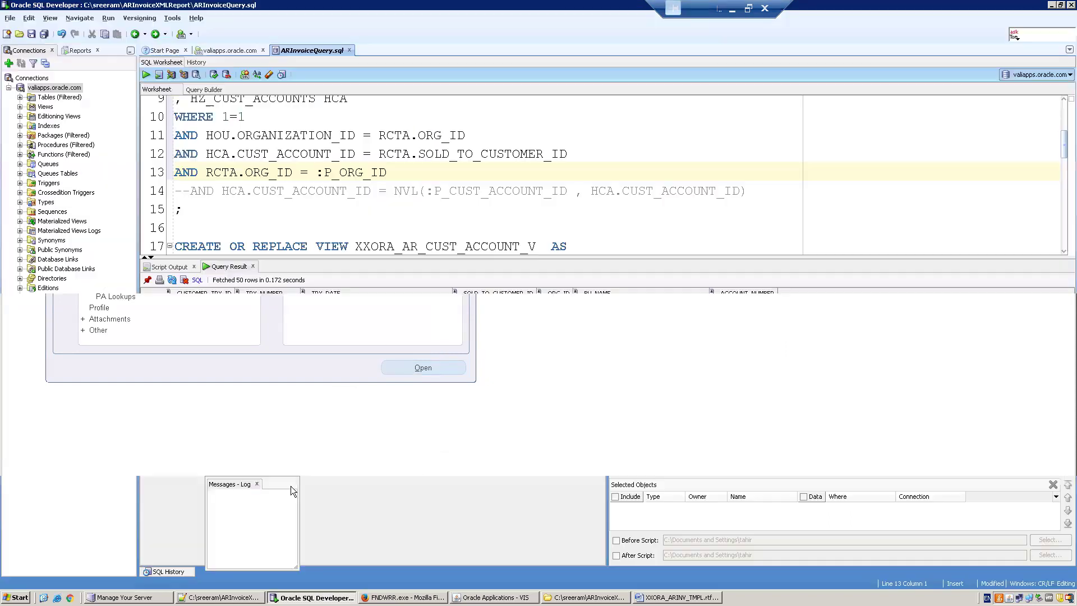
left_click(220, 597)
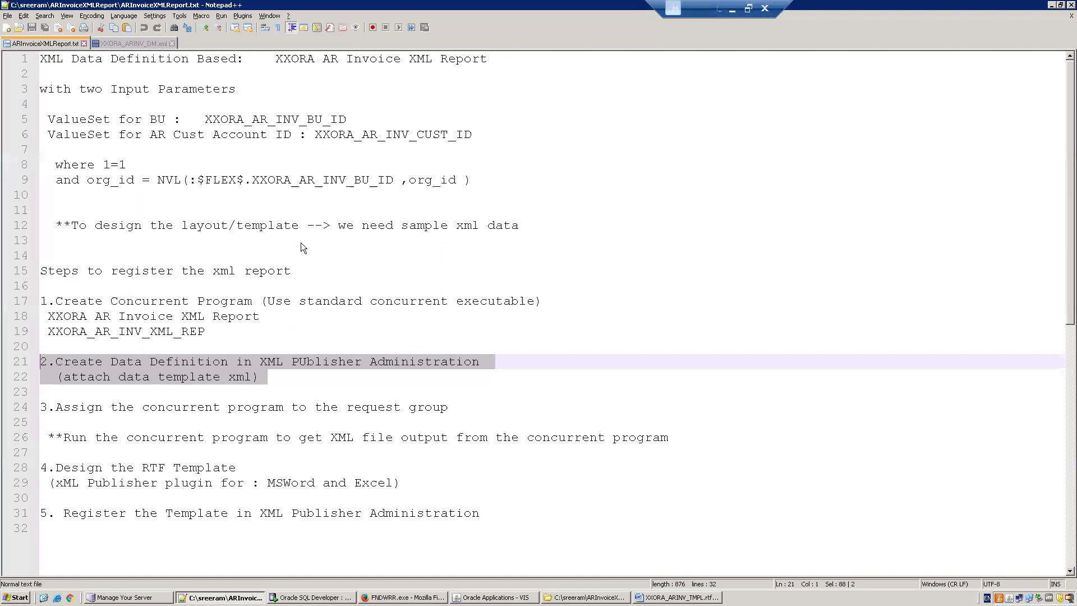
double_click(275, 119)
key("ctrl+c")
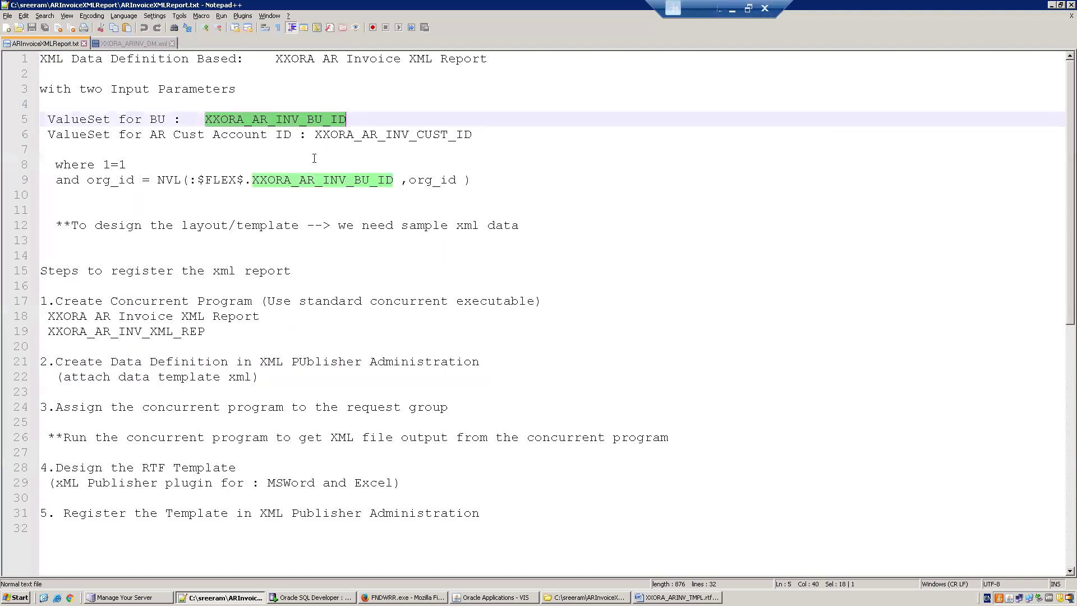
key("alt+Tab")
key("alt+Tab")
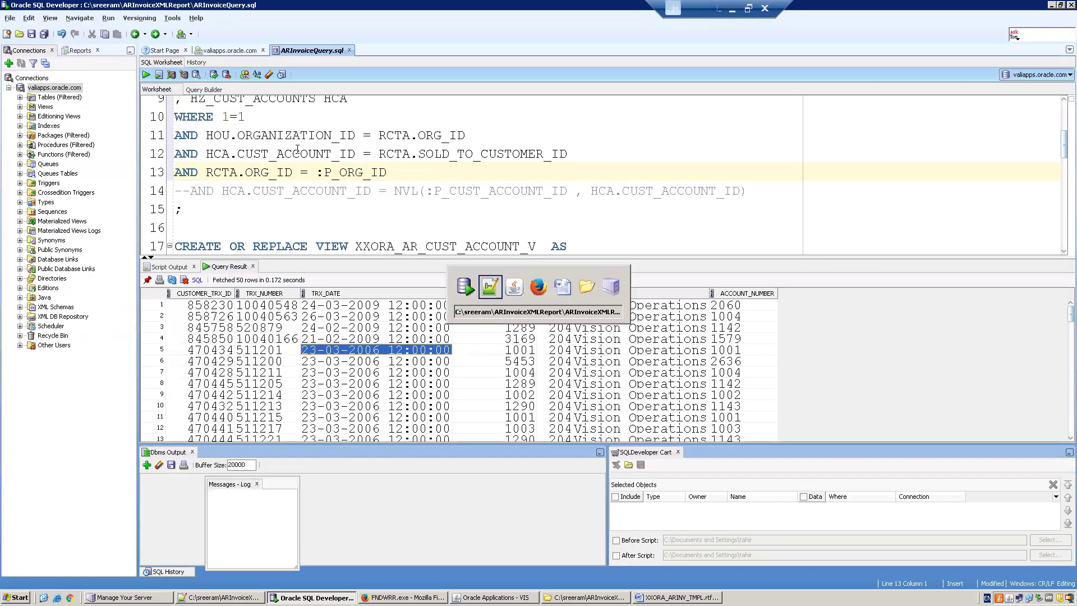
key("alt+Tab")
left_click(198, 74)
key("ctrl+v")
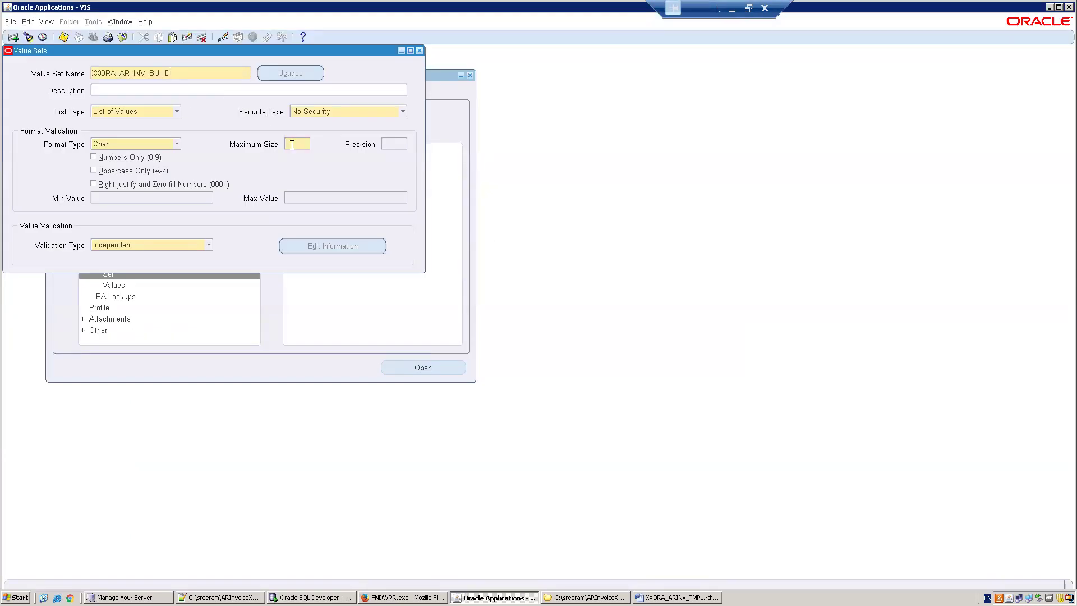
Step: Set maximum size 240 and Table as the validation type
type("2")
left_click(140, 242)
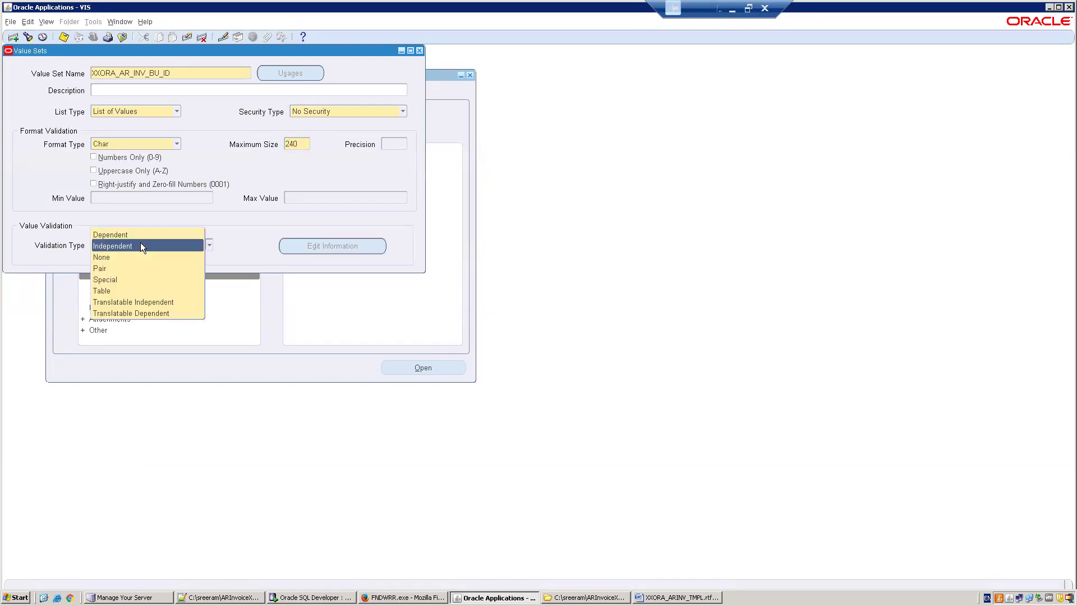
key("t")
key("Return")
Step: Enter HR_OPERATING_UNITS as the validation table name, copied from the SQL query
left_click(281, 246)
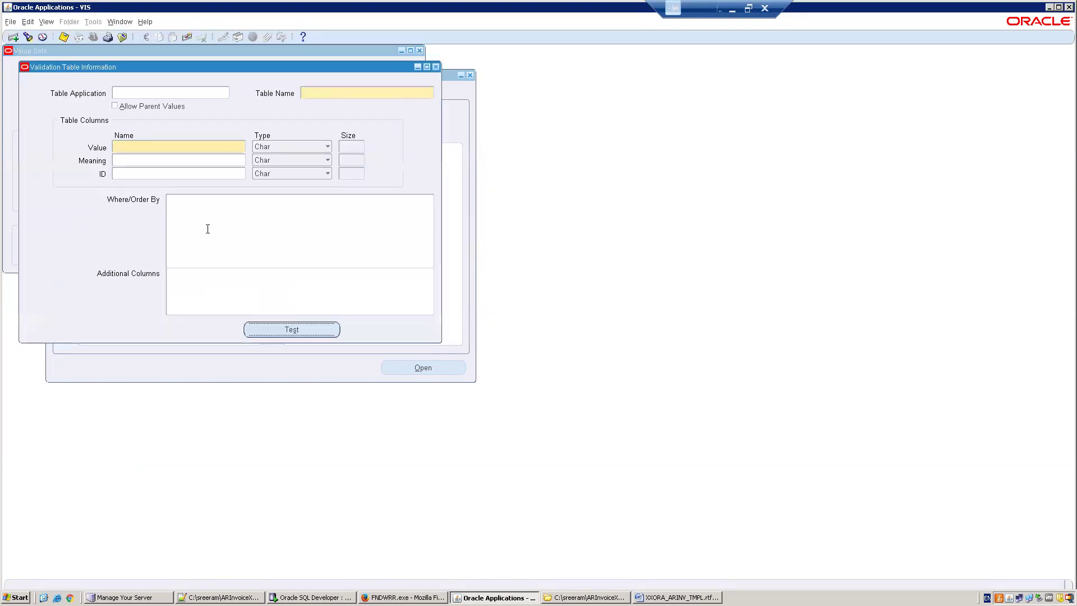
key("alt+Tab")
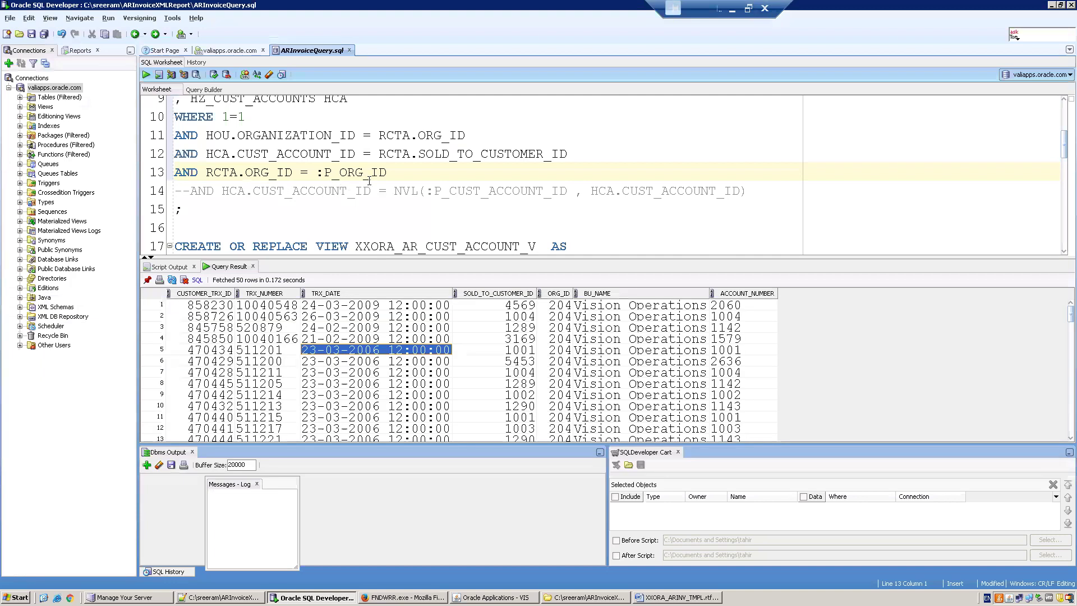
left_click(429, 194)
key("Up")
key("Up")
key("Up")
key("Up")
key("Up")
key("Up")
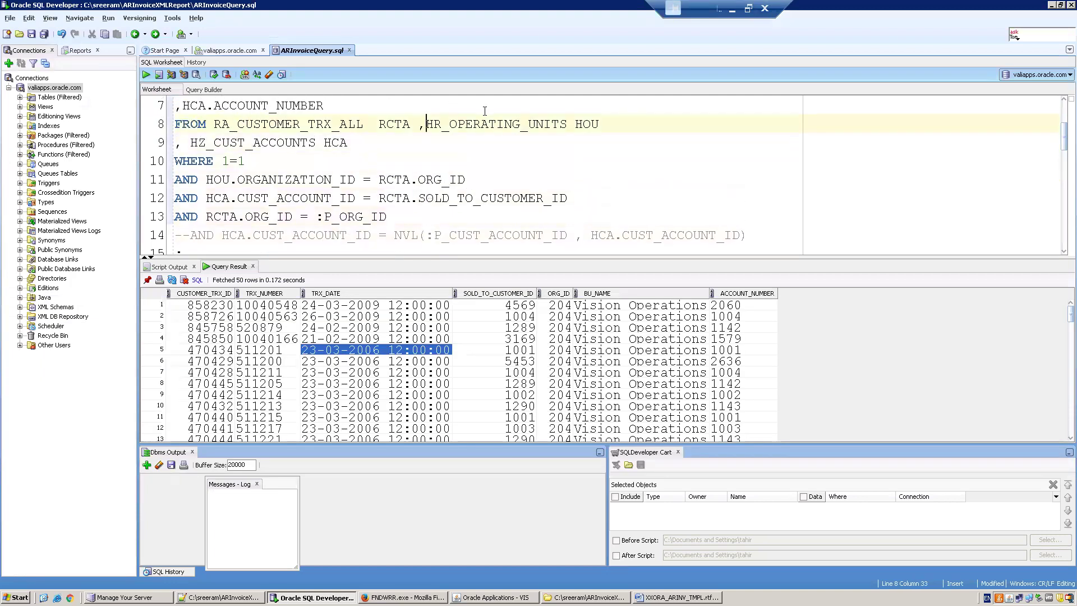
double_click(477, 124)
key("ctrl+c")
key("alt+Tab")
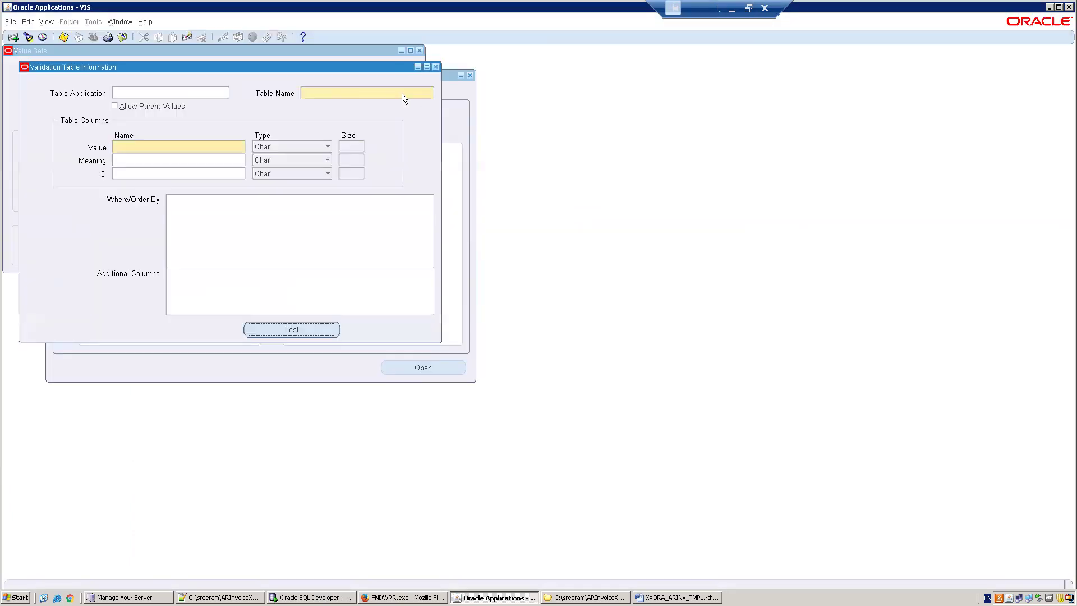
left_click(381, 93)
key("ctrl+v")
Step: Set NAME as the value column with size 240
key("alt+Tab")
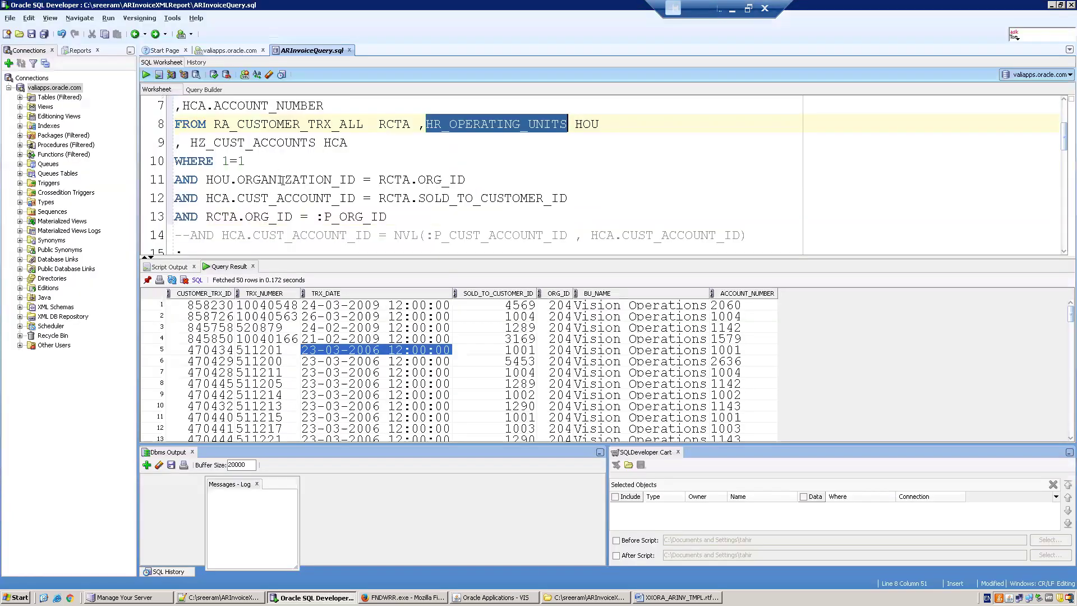
left_click(294, 143)
key("Up")
key("Up")
key("Up")
key("Up")
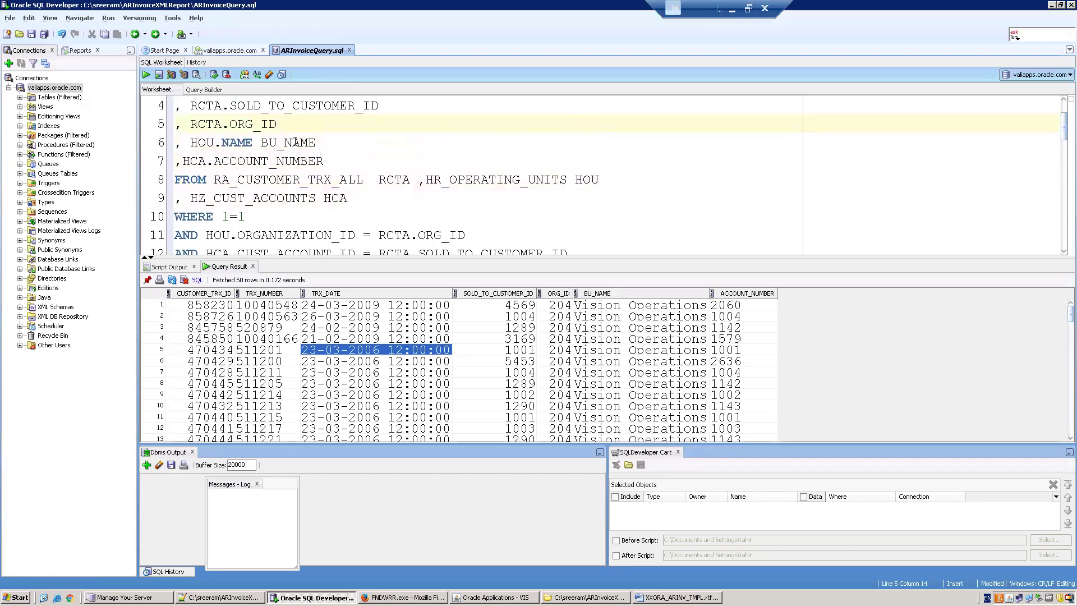
double_click(241, 140)
key("ctrl+c")
key("alt+Tab")
left_click(204, 143)
key("ctrl+v")
key("Tab")
key("Tab")
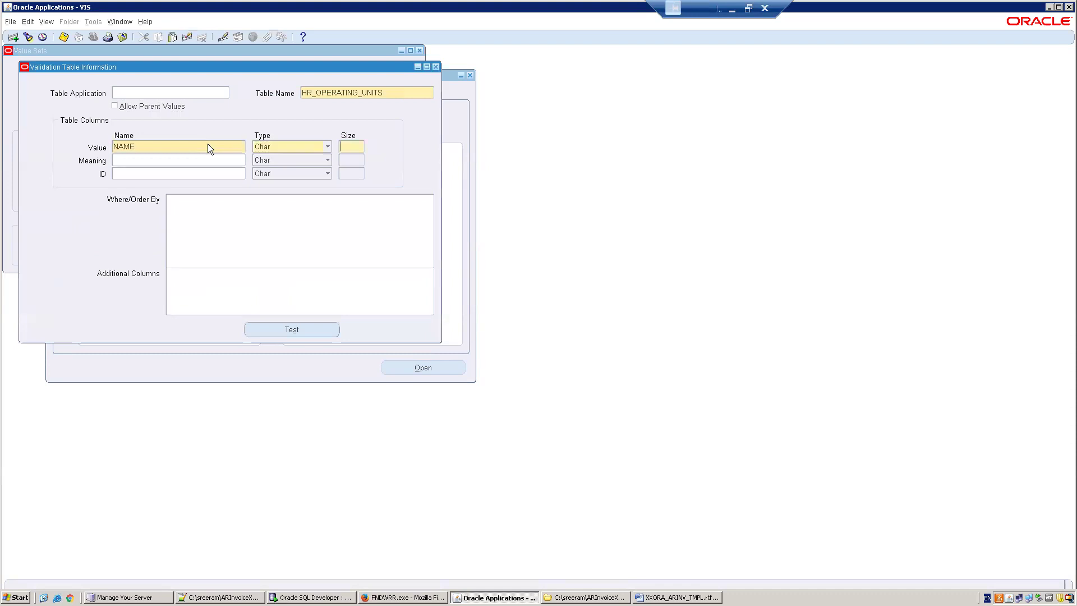
type("240")
Step: Set ORGANIZATION_ID as the ID column
key("alt+Tab")
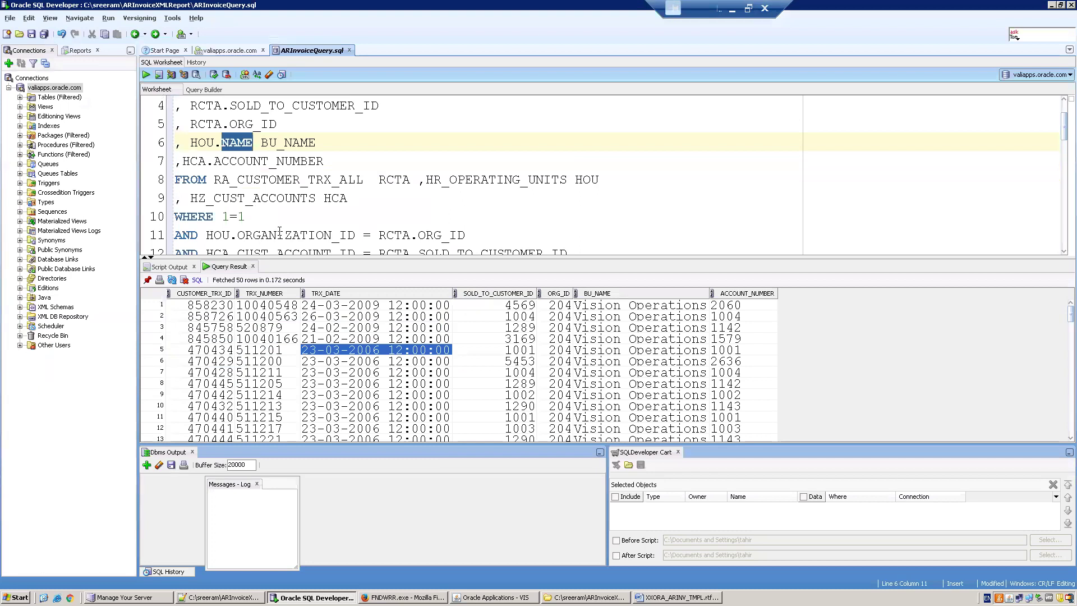
double_click(279, 231)
key("ctrl+c")
key("alt+Tab")
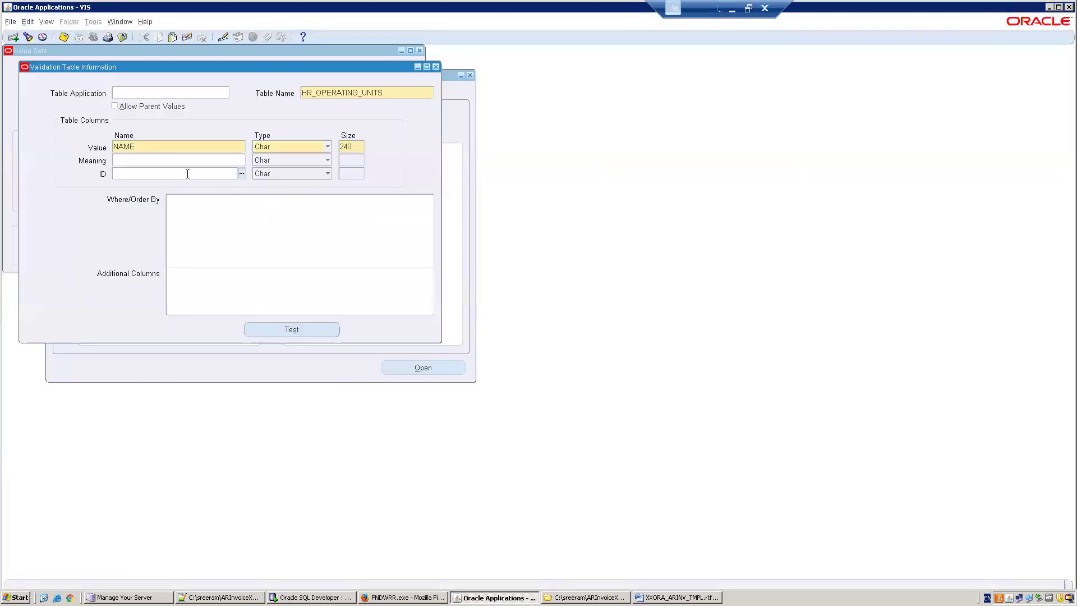
key("ctrl+v")
key("Tab")
Step: Save the table details, test the value set successfully, then save and close
left_click(249, 235)
key("ctrl+s")
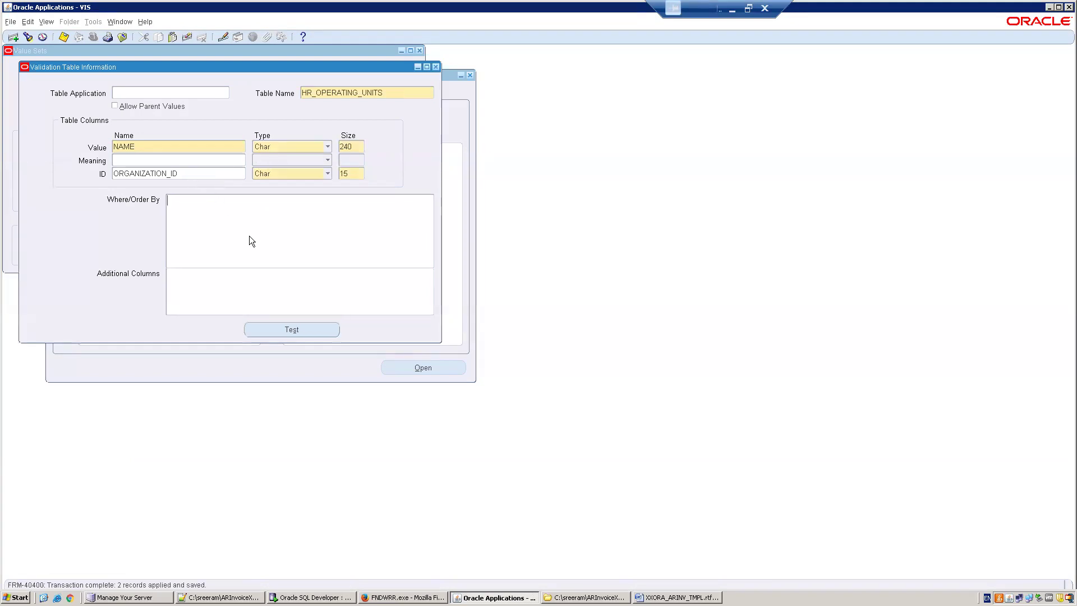
left_click(439, 66)
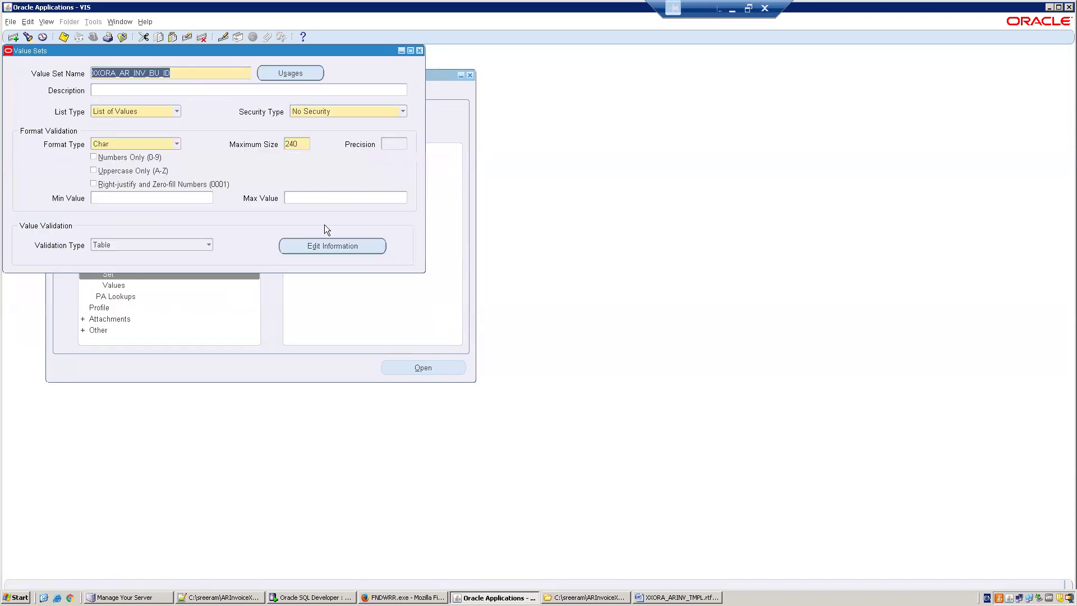
left_click(320, 247)
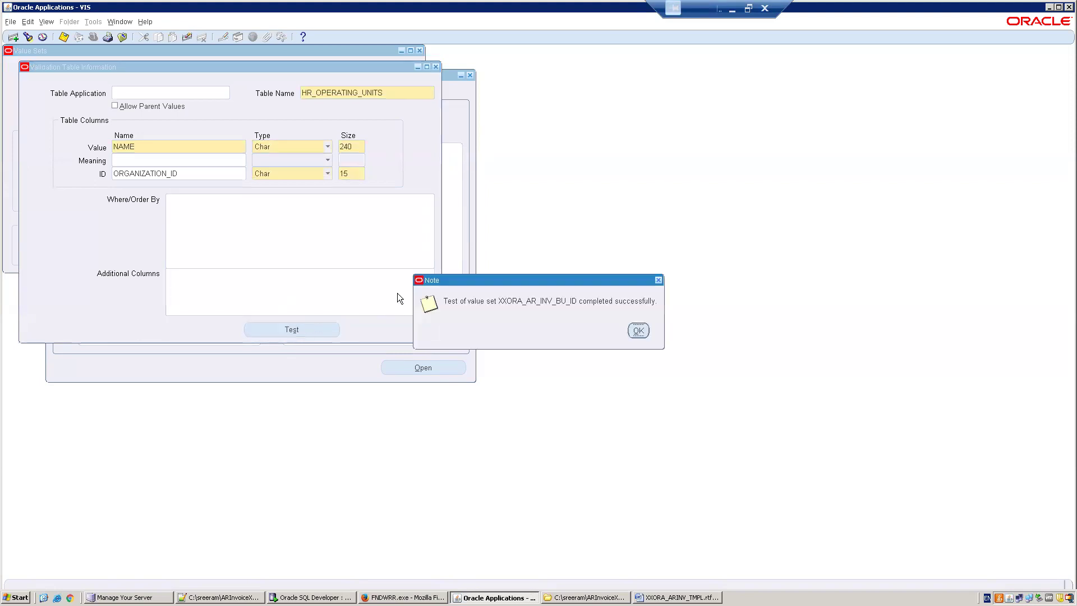
left_click(648, 327)
left_click(398, 246)
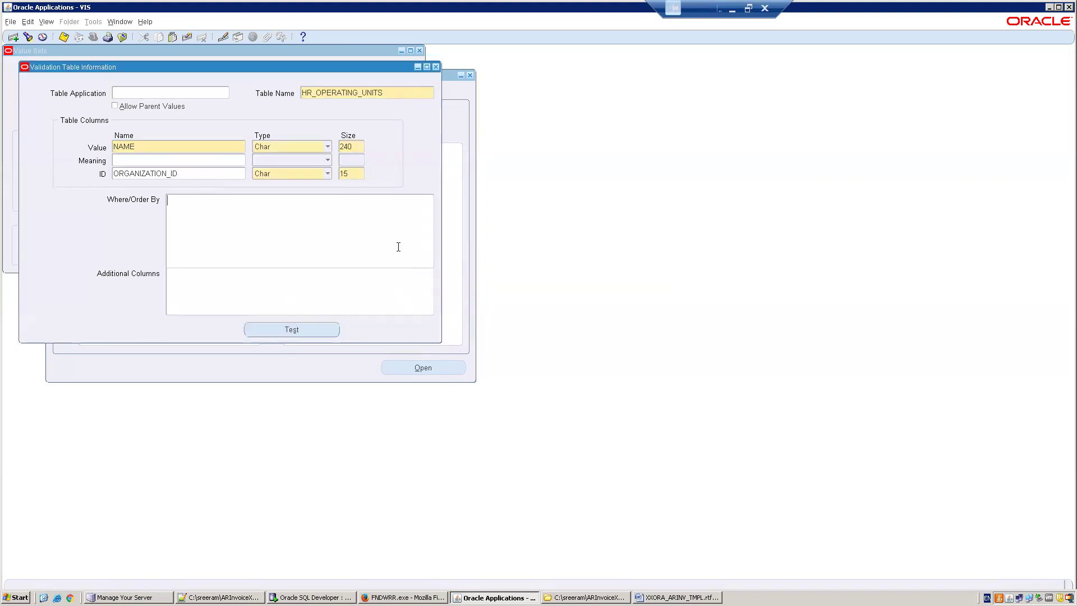
key("ctrl+s")
left_click(436, 67)
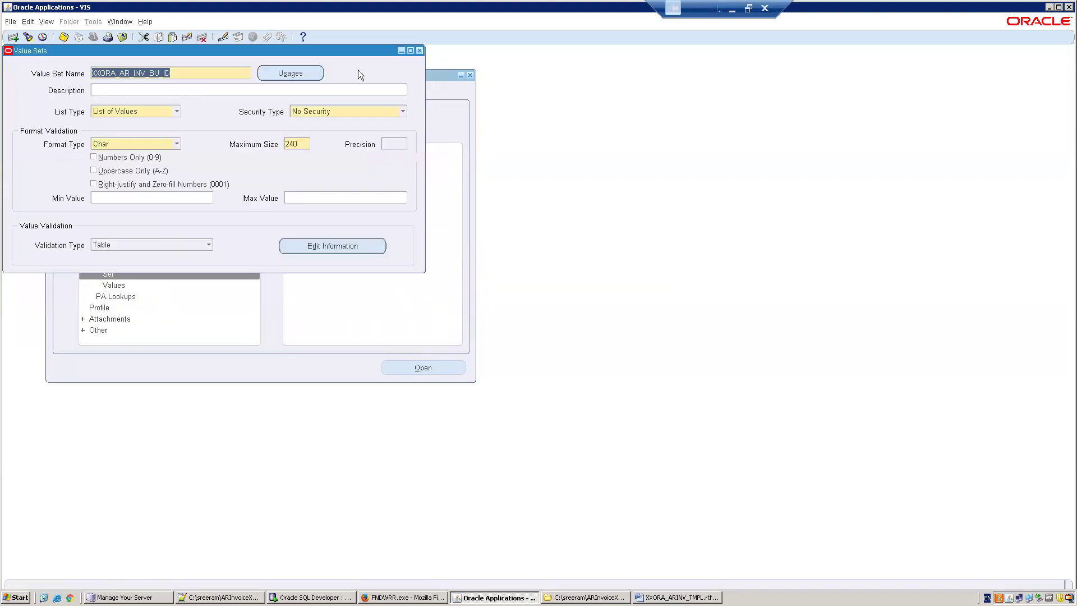
Step: Create a new value set record named XXORA_AR_INV_CUST_ID
key("ctrl+Down")
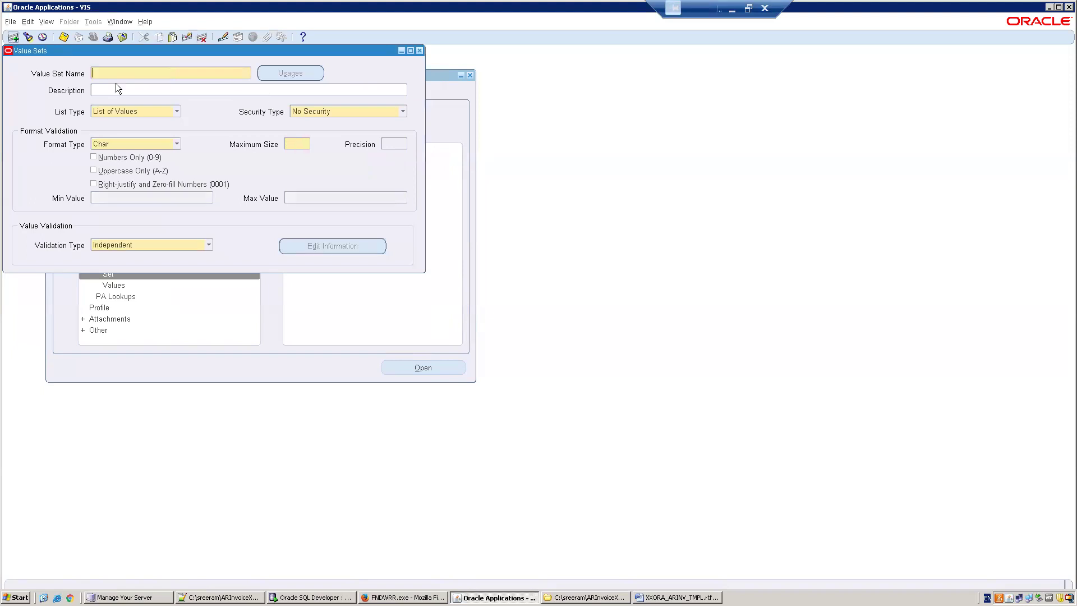
key("alt+Tab")
key("alt+Tab")
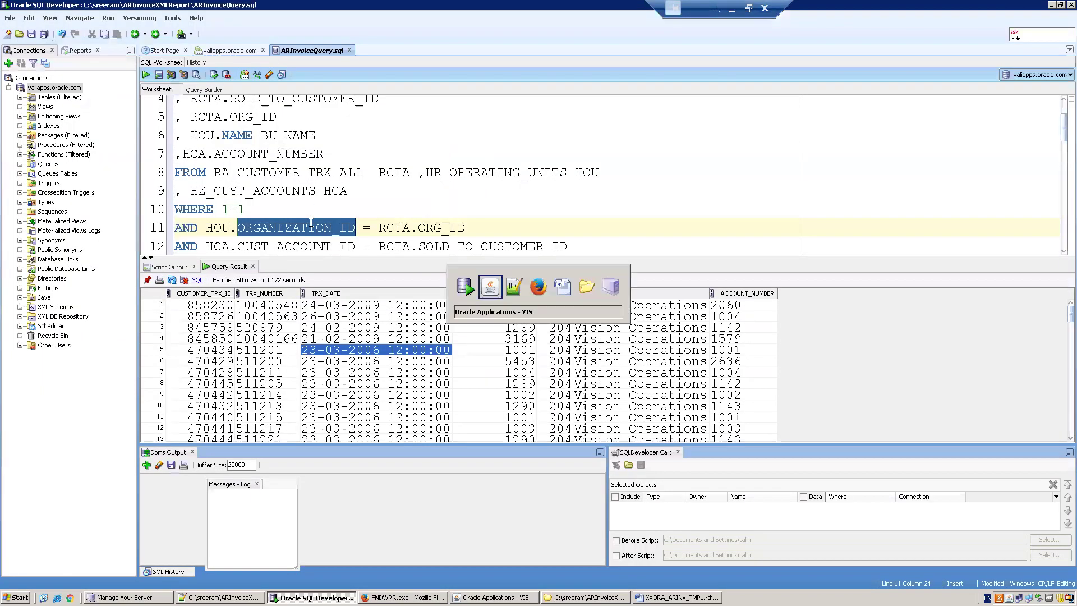
key("alt+Tab")
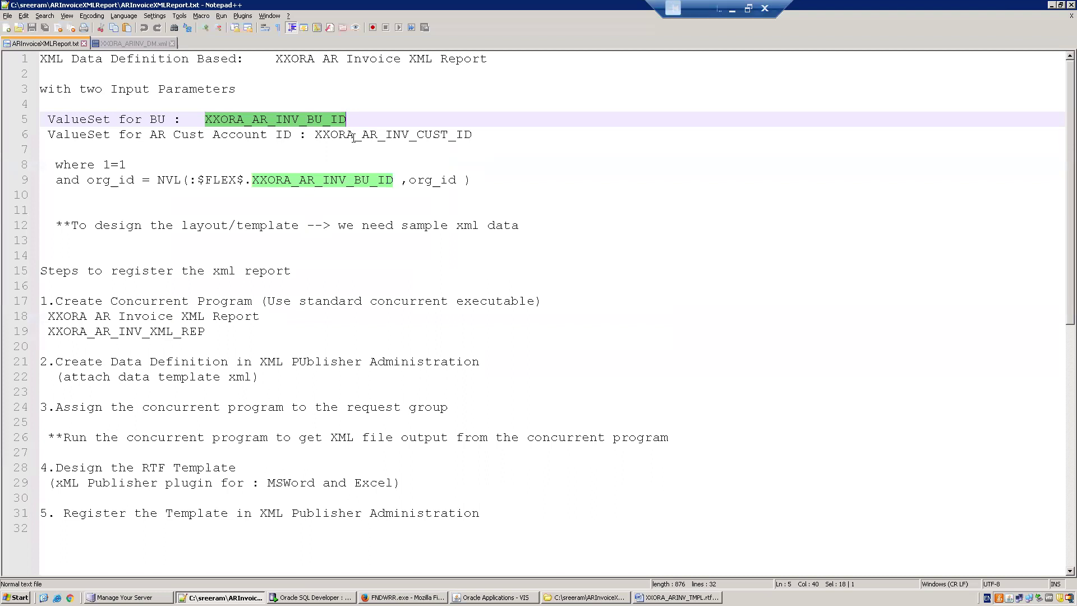
double_click(351, 135)
key("ctrl+c")
key("alt+Tab")
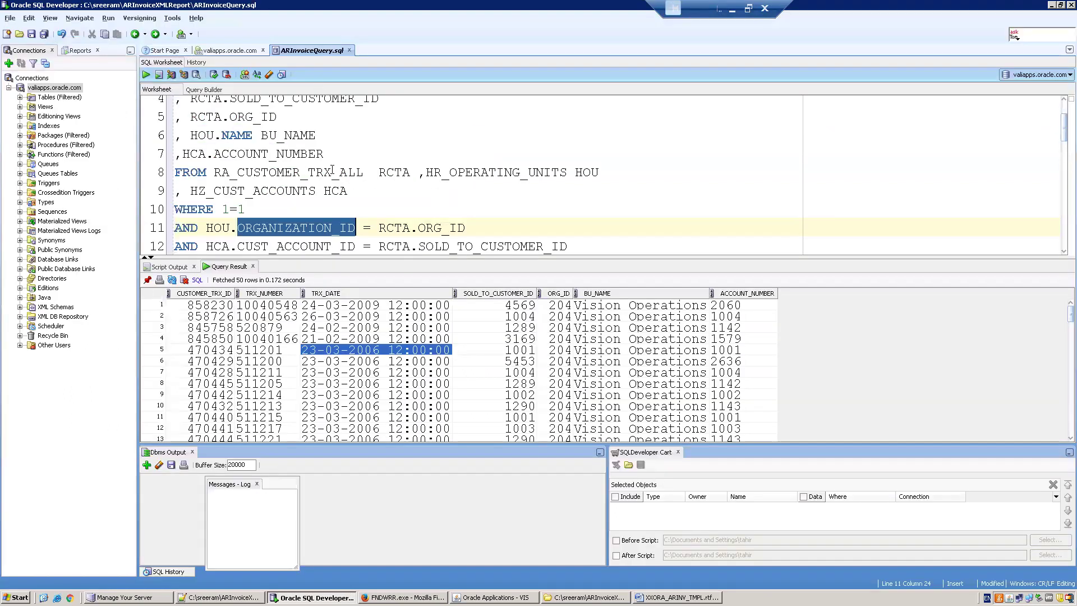
key("alt+Tab")
key("ctrl+v")
Step: Give it maximum size 40 and Table validation type, and open its validation table details
left_click(289, 147)
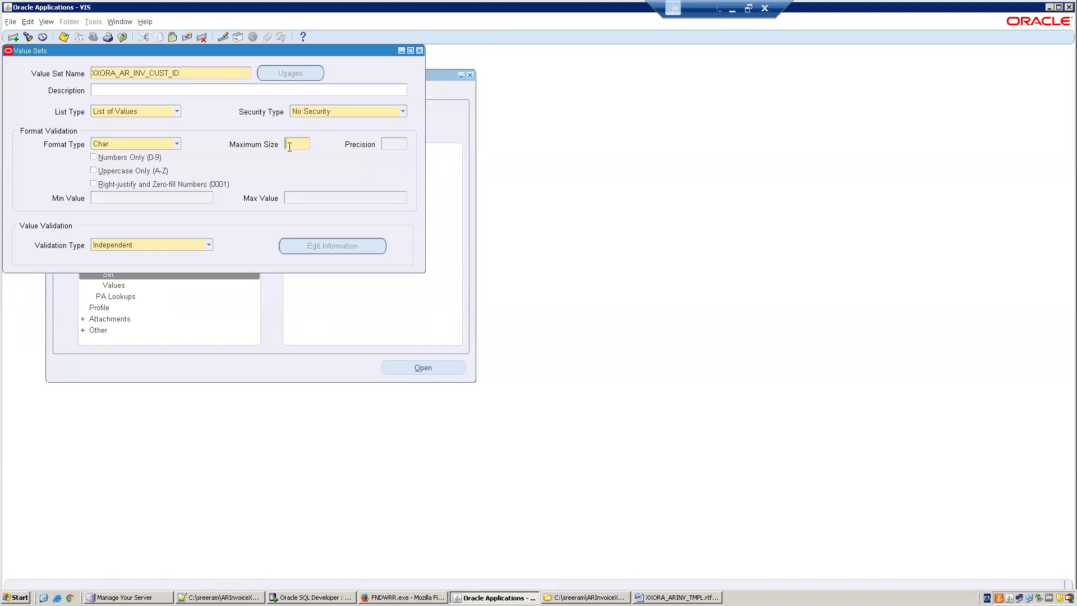
type("40")
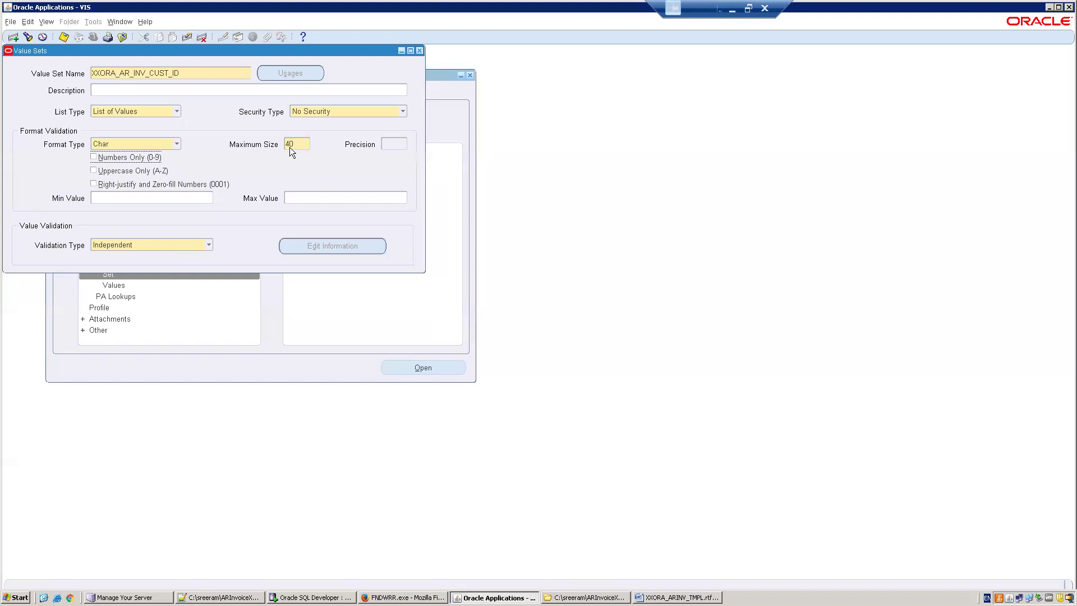
left_click(183, 243)
key("t")
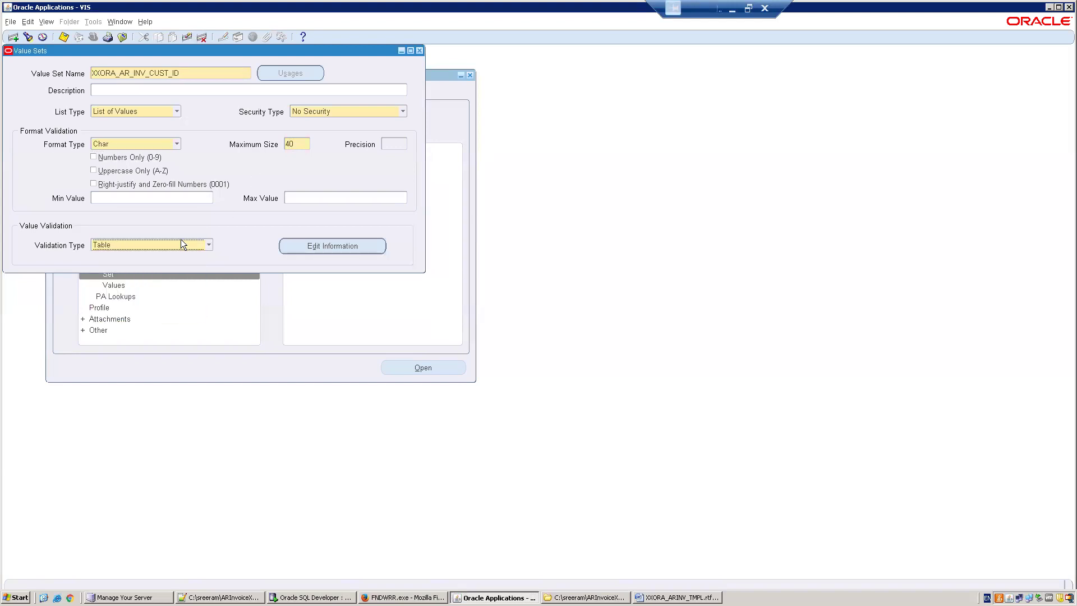
left_click(336, 245)
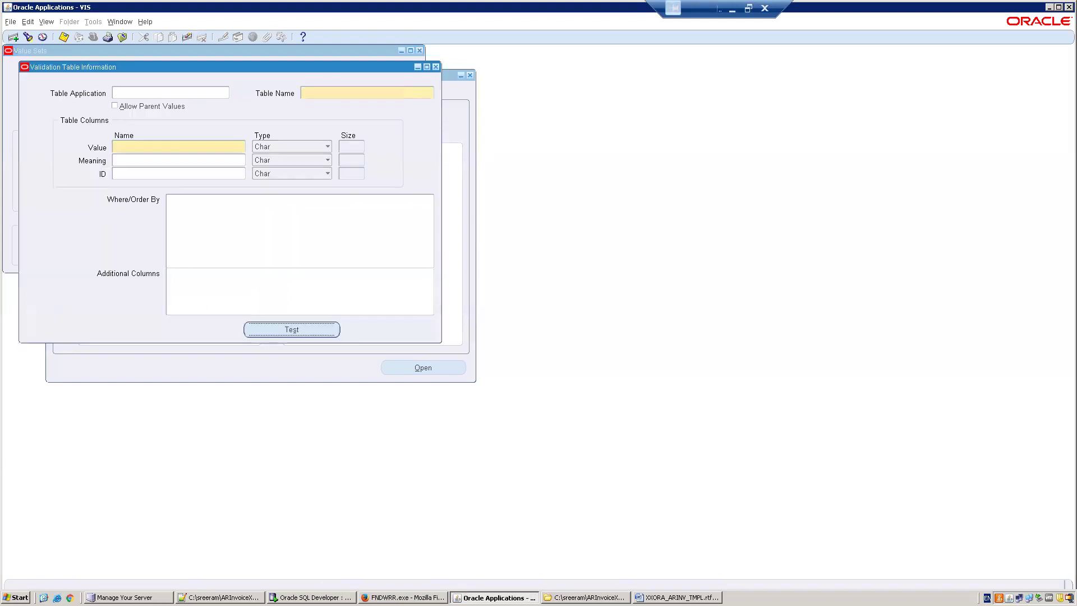
left_click(333, 596)
left_click(328, 192)
Step: Review the XXORA_AR_CUST_ACCOUNT_V view definition and its source tables in the SQL script
key("Down")
key("Down")
key("Down")
key("Down")
key("Down")
key("Down")
key("Down")
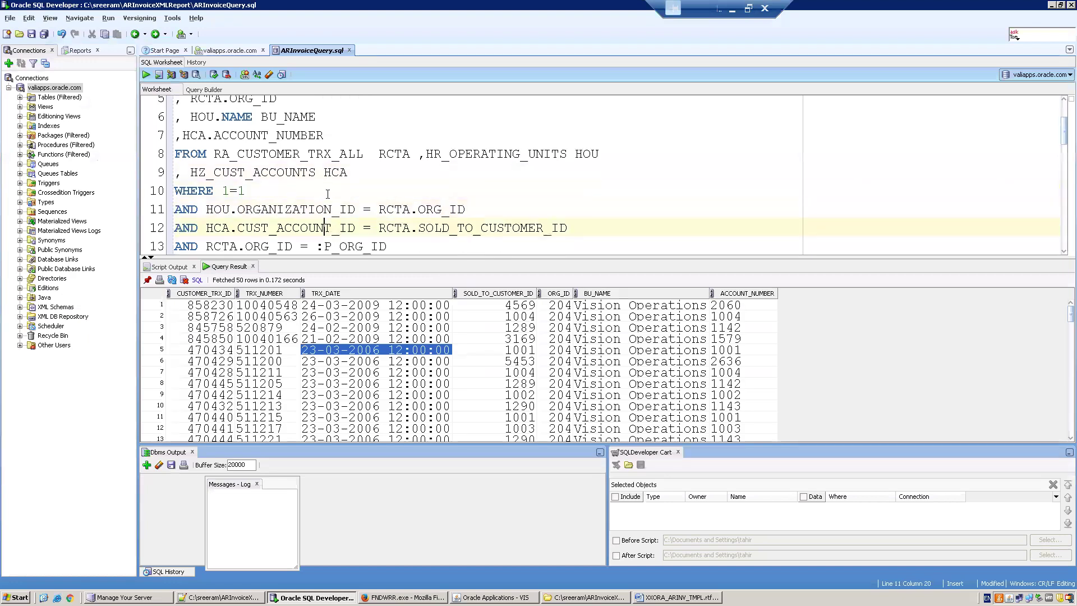
key("Down")
key("Down")
key("Down")
key("Down")
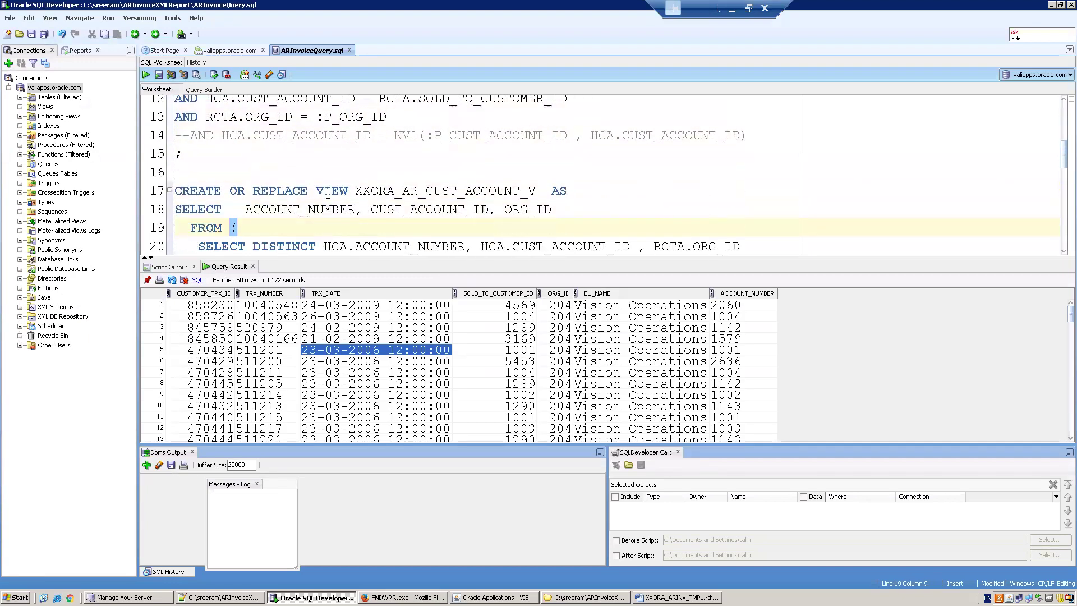
key("Down")
key("Down")
key("Down")
key("Down")
key("Down")
key("Down")
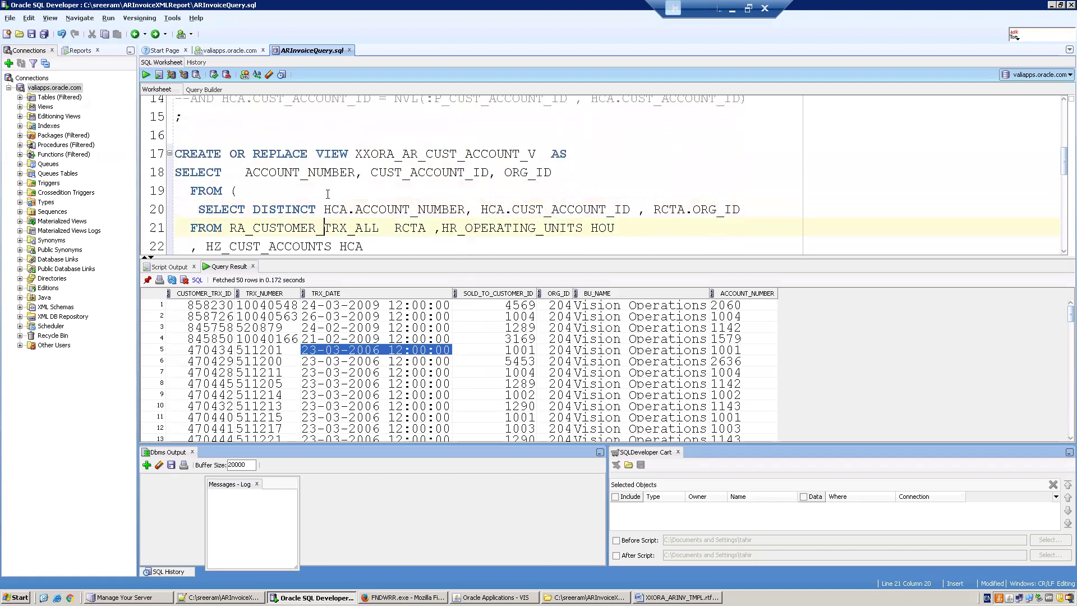
key("Down")
key("Down")
key("Down")
key("Down")
key("Down")
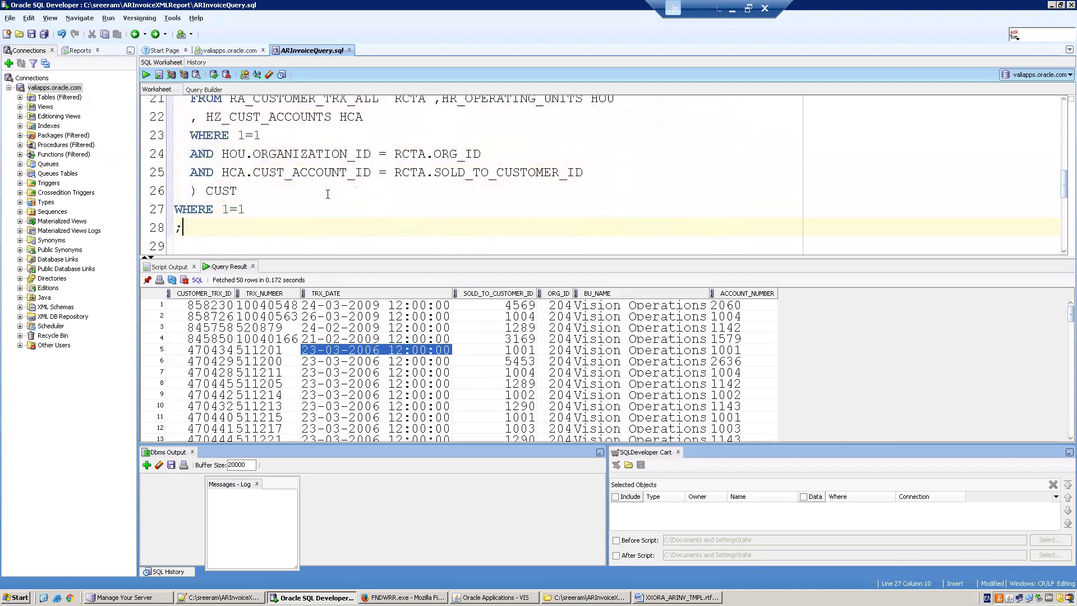
key("Down")
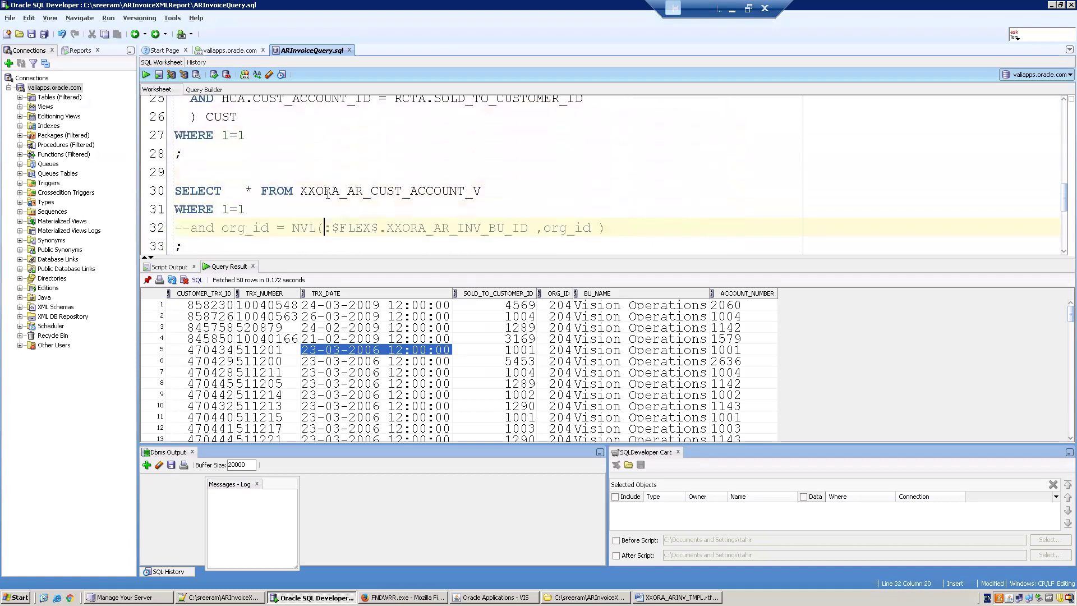
left_click(325, 192)
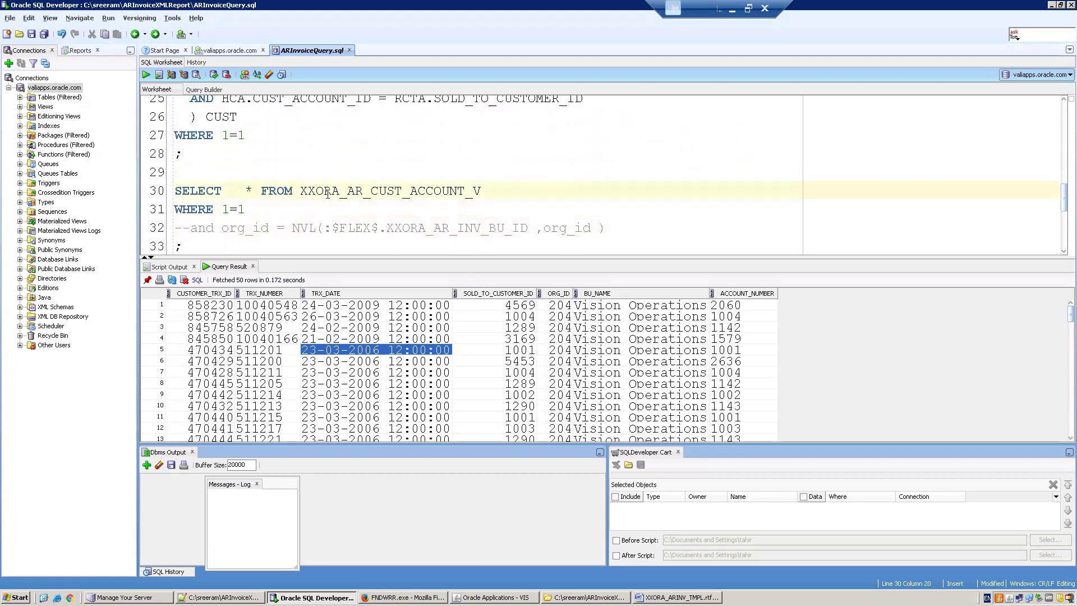
key("Up")
key("Up")
key("Up")
key("Up")
key("Up")
key("Up")
key("Up")
key("Up")
key("Up")
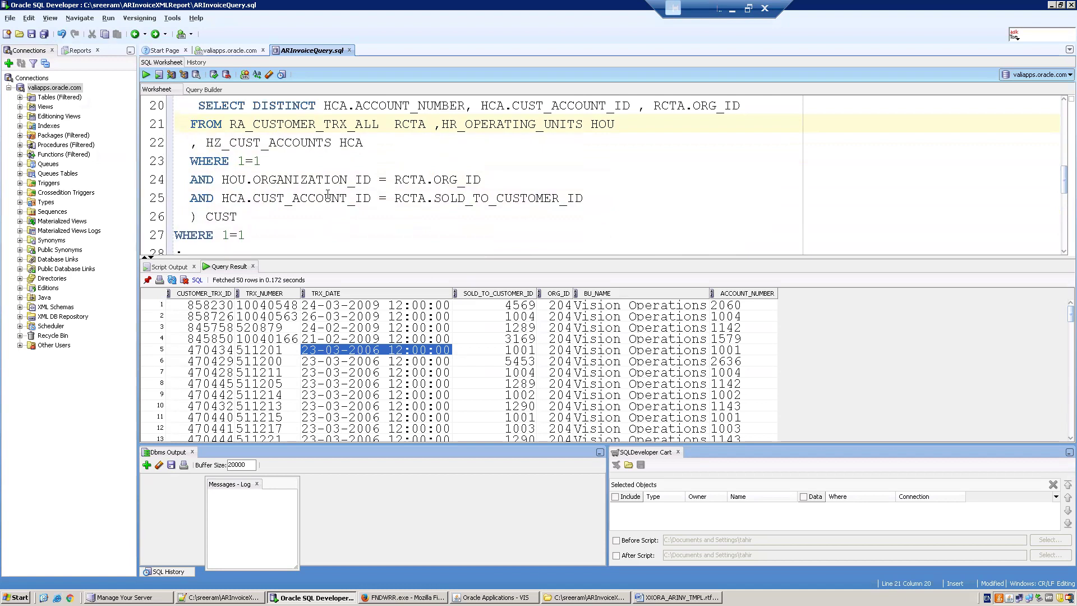
key("Up")
key("Up")
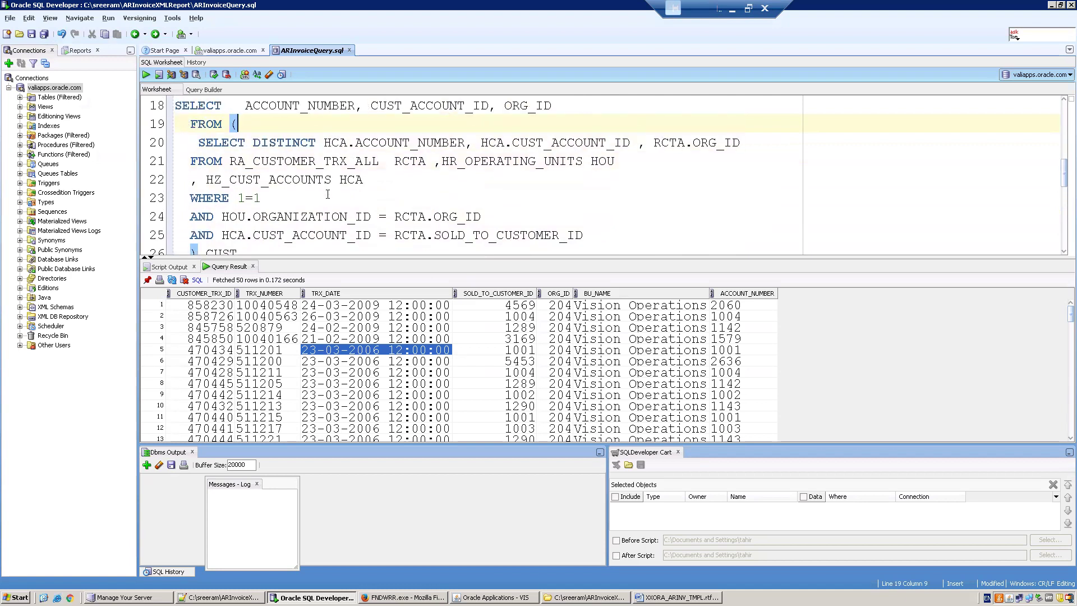
key("Down")
key("Down")
key("Down")
key("Down")
key("Up")
key("Up")
Step: Copy the view name XXORA_AR_CUST_ACCOUNT_V into the form's table name field
scroll(328, 194, "up", 1)
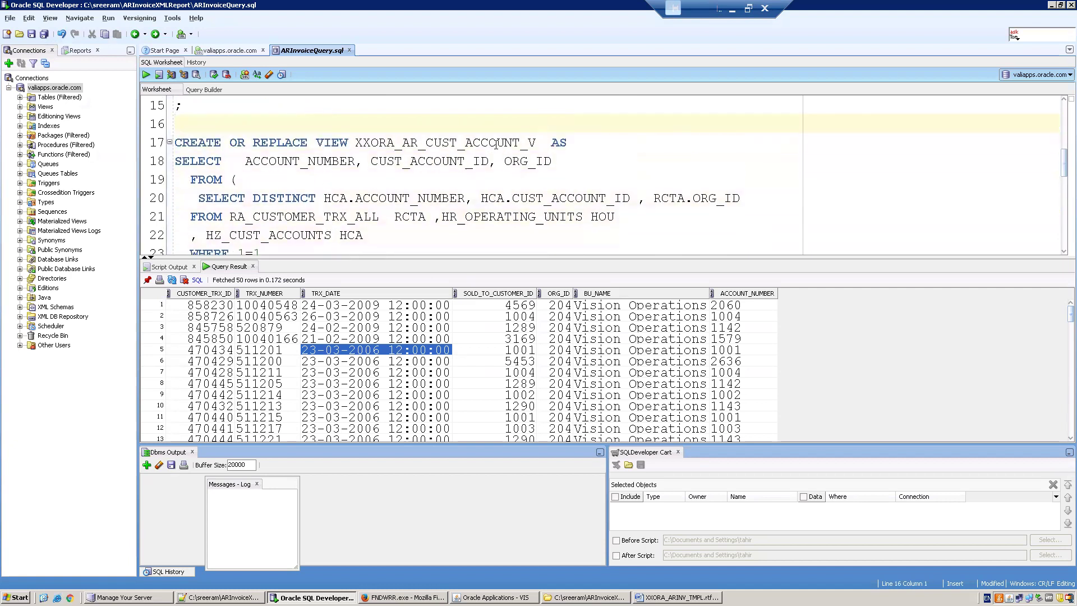
double_click(491, 144)
key("ctrl+c")
key("alt+Tab")
left_click(385, 89)
Step: Set table XXORA_AR_CUST_ACCOUNT_V with ACCOUNT_NUMBER as the value column, size 40
key("ctrl+v")
left_click(225, 145)
key("alt+Tab")
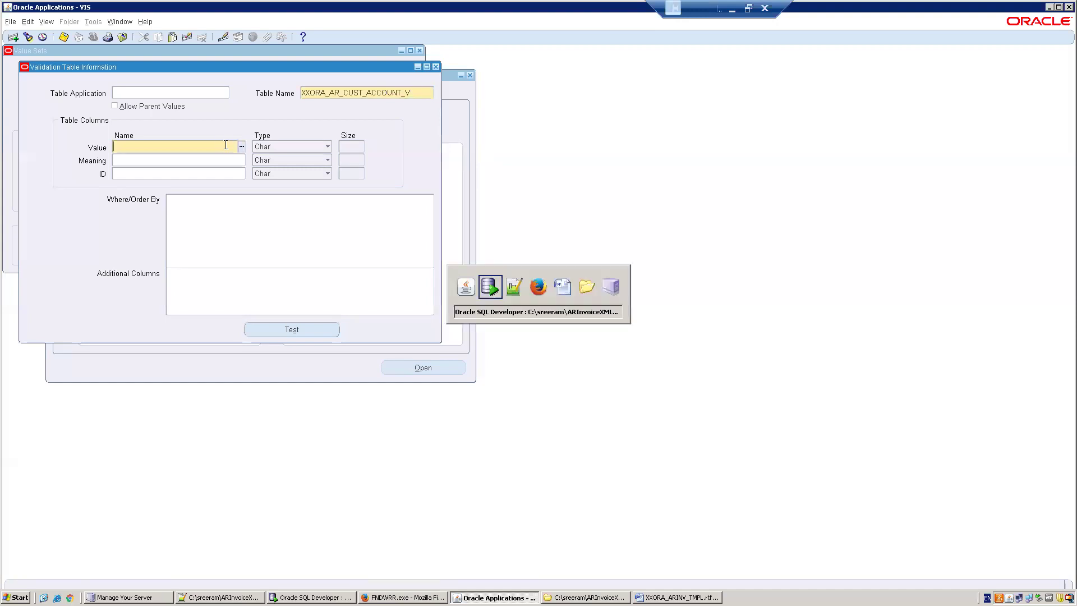
key("alt+Tab")
key("alt+Tab")
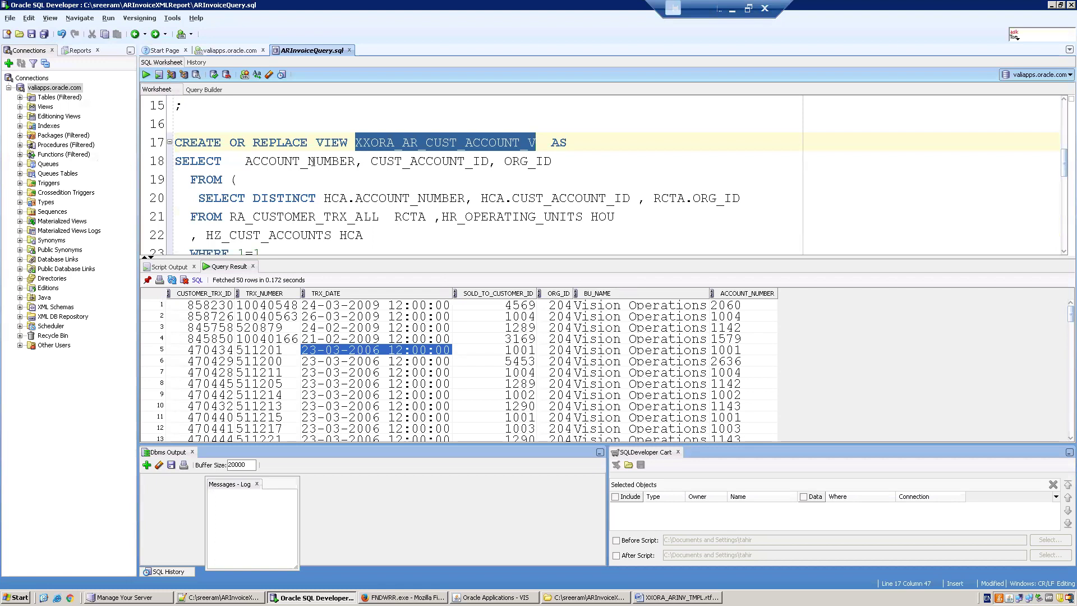
double_click(312, 161)
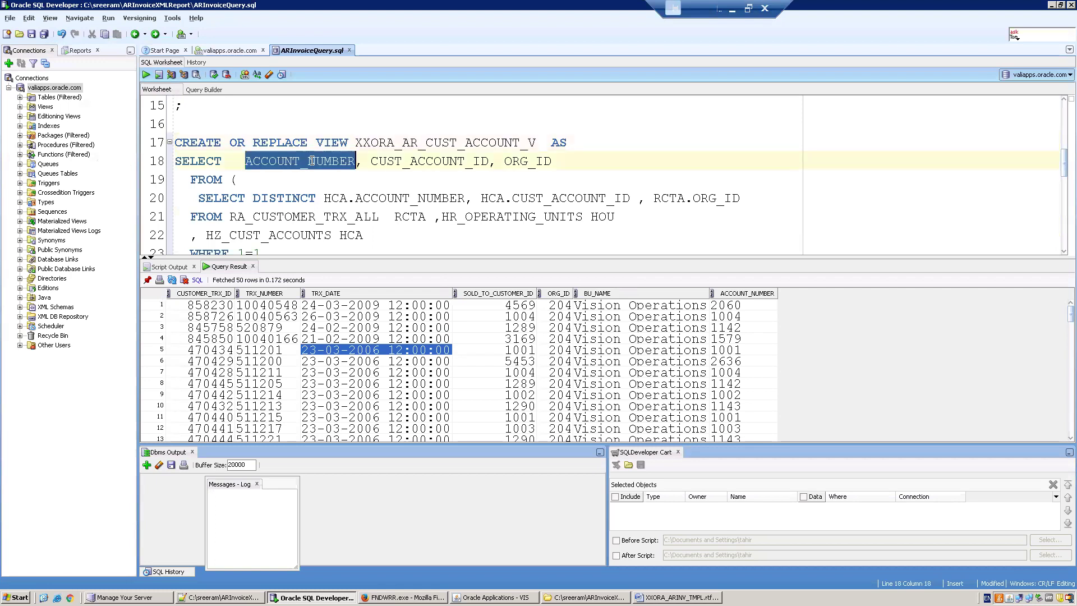
key("ctrl+c")
key("alt+Tab")
key("ctrl+v")
key("Tab")
key("Tab")
type("40")
key("Tab")
key("Tab")
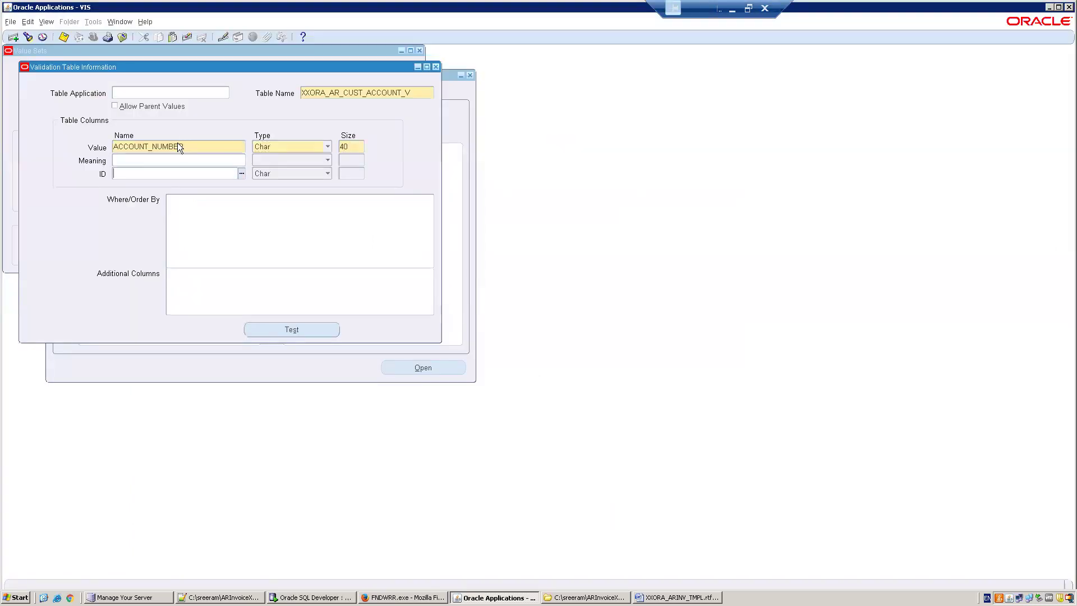
Step: Set CUST_ACCOUNT_ID as the ID column
key("alt+Tab")
double_click(430, 160)
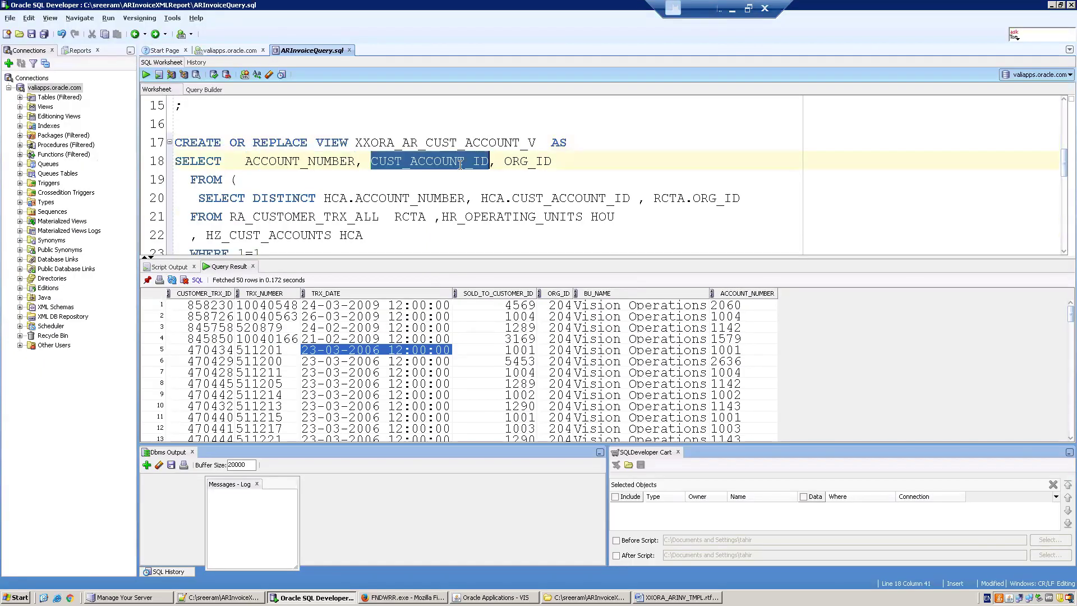
key("ctrl+c")
key("alt+Tab")
key("ctrl+v")
key("Tab")
key("Tab")
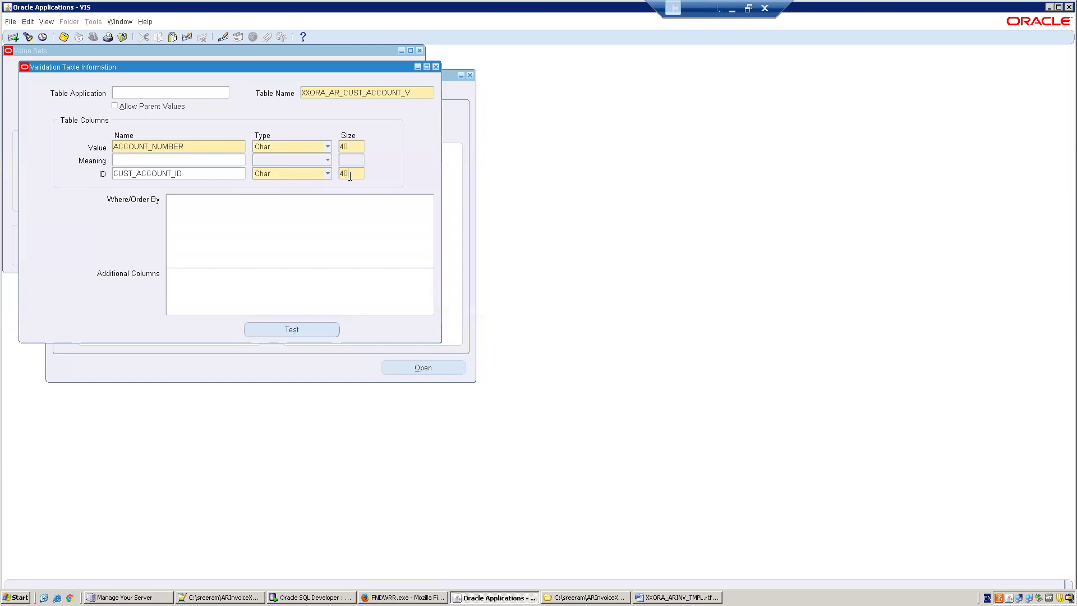
Step: Paste the NVL org_id filter on the BU value set as the Where clause
key("alt+Tab")
left_click(363, 206)
key("Down")
key("Down")
key("Down")
key("Down")
key("Down")
key("Down")
key("Down")
key("Down")
key("Down")
key("Down")
key("Down")
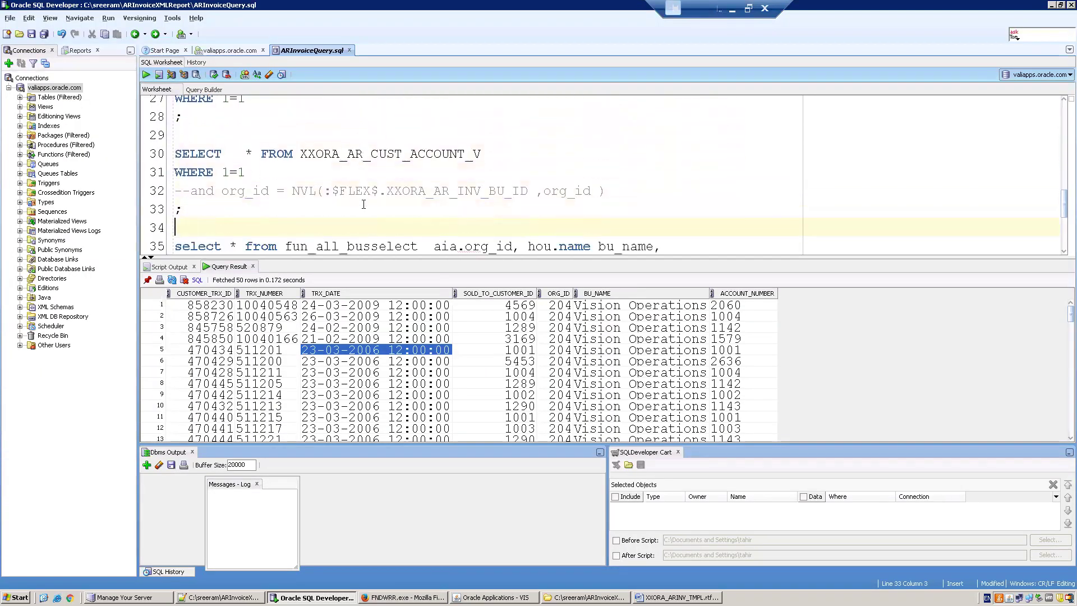
left_click_drag(193, 190, 316, 191)
left_click(612, 192)
left_click_drag(613, 192, 222, 191)
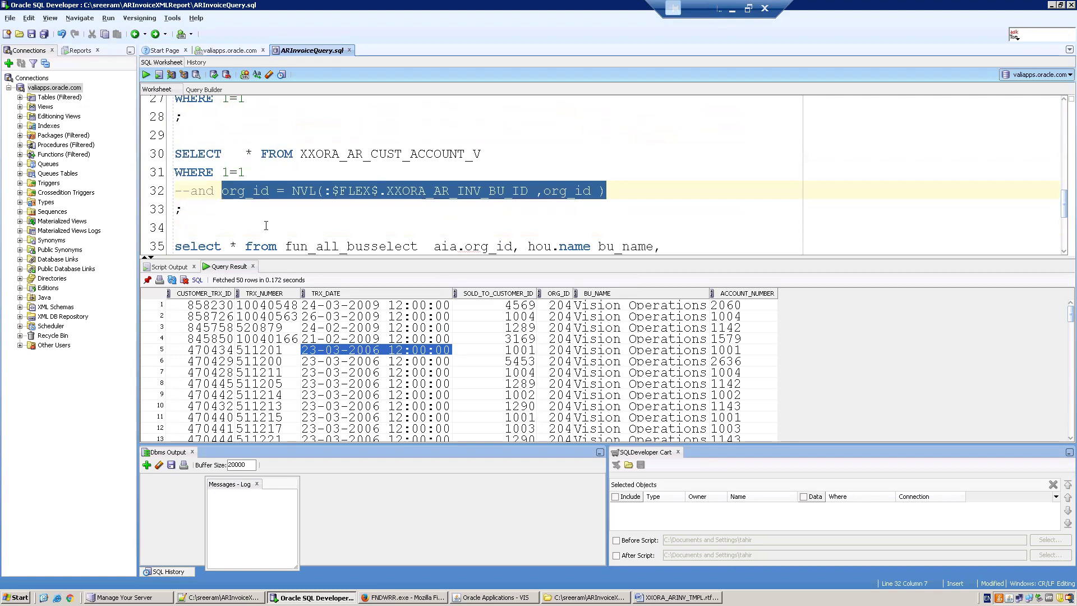
key("alt+Tab")
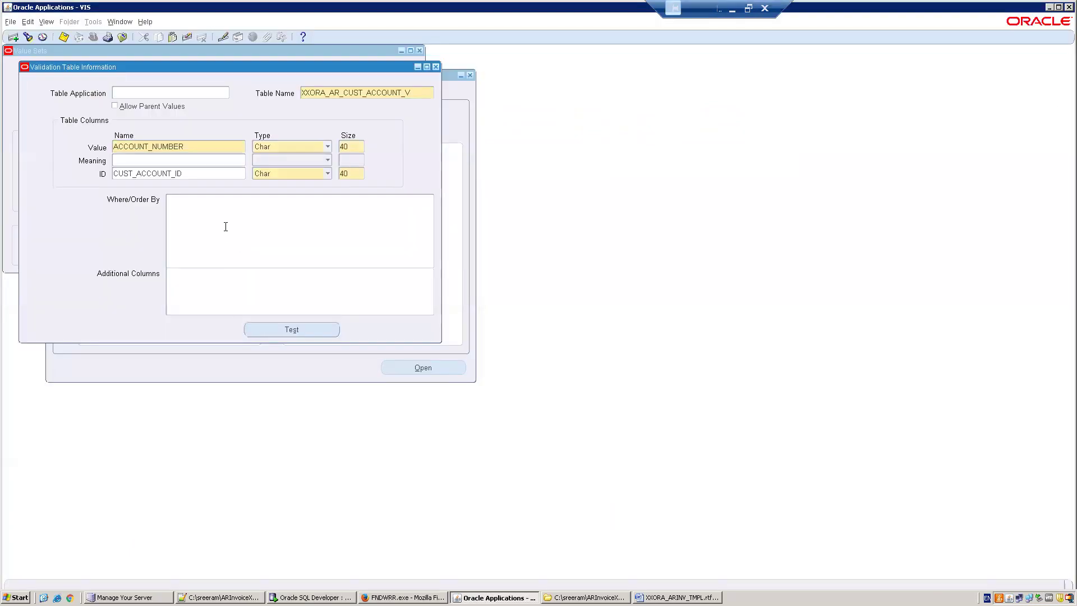
key("ctrl+v")
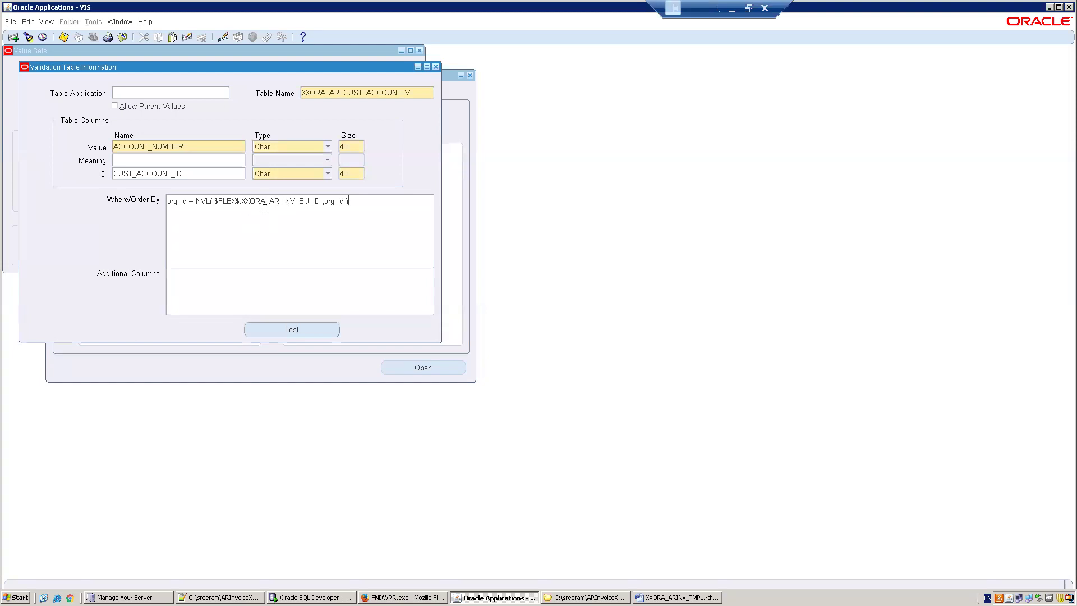
Step: Test the value set successfully, then save and close its windows
left_click(294, 330)
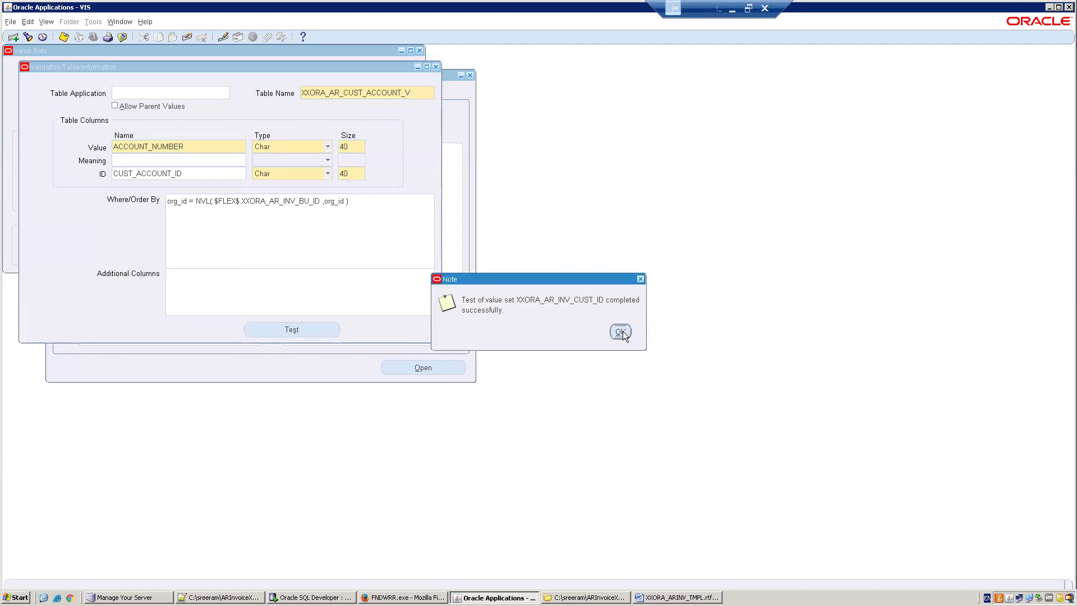
left_click(620, 332)
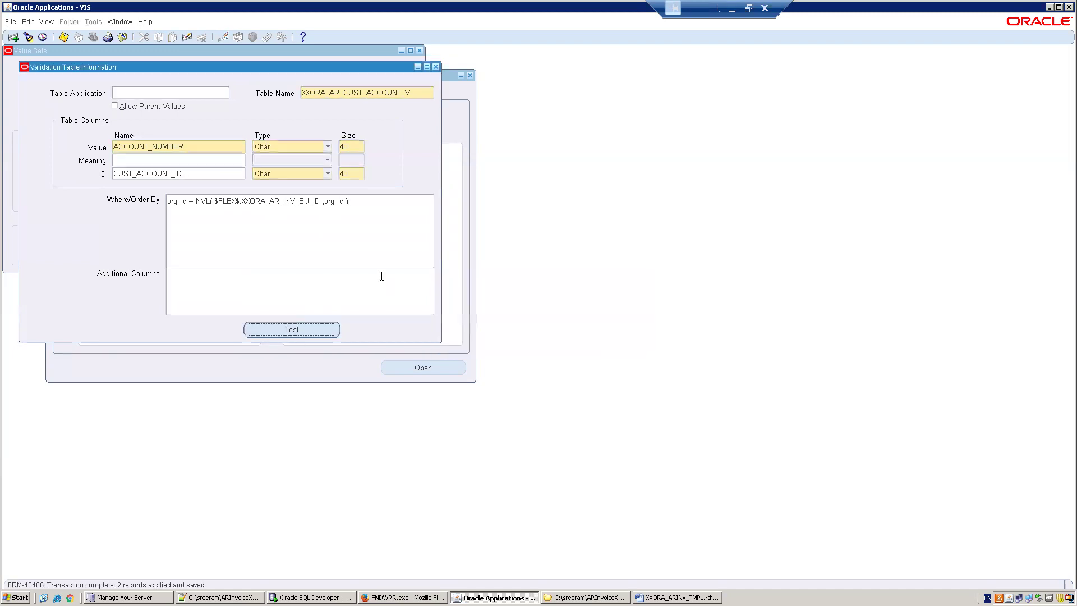
key("F4")
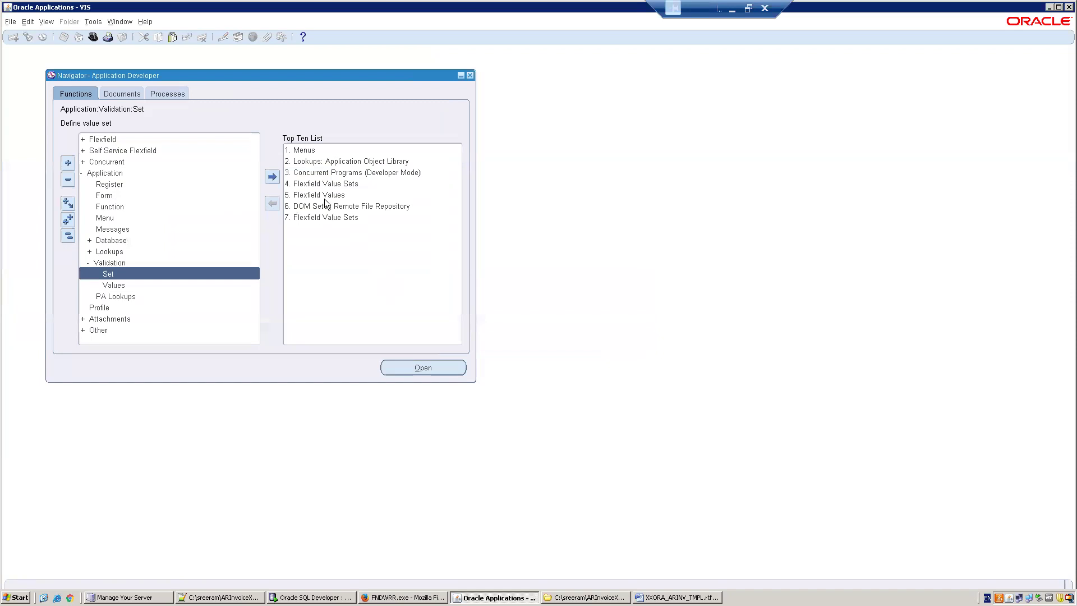
Step: Find the XXORA%AR% concurrent program and open the XXORA AR Invoice XML Report parameters
left_click(309, 173)
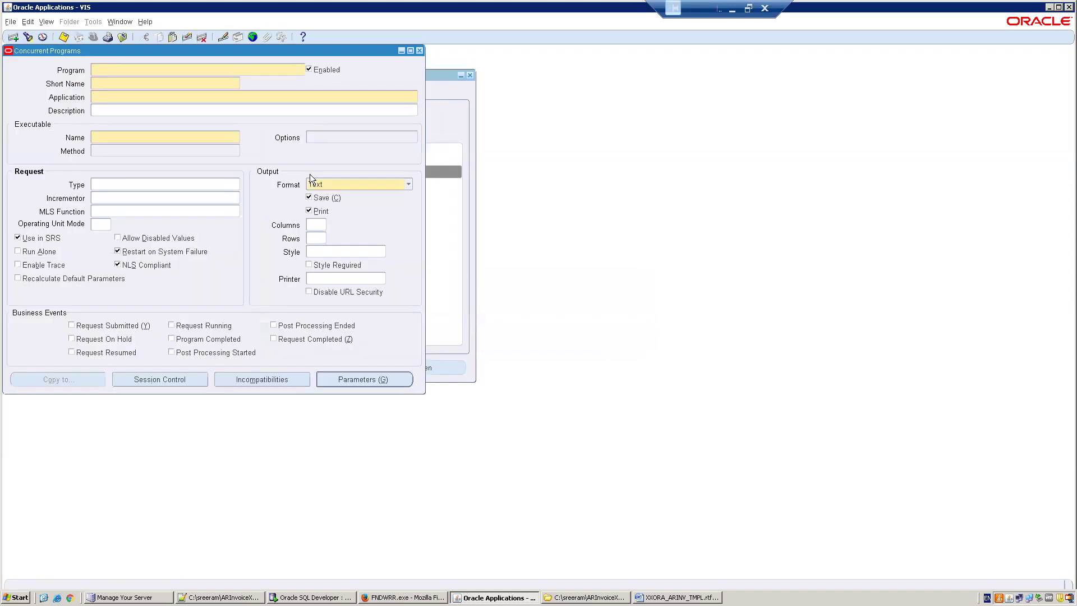
key("F11")
type("XXORA%AR%")
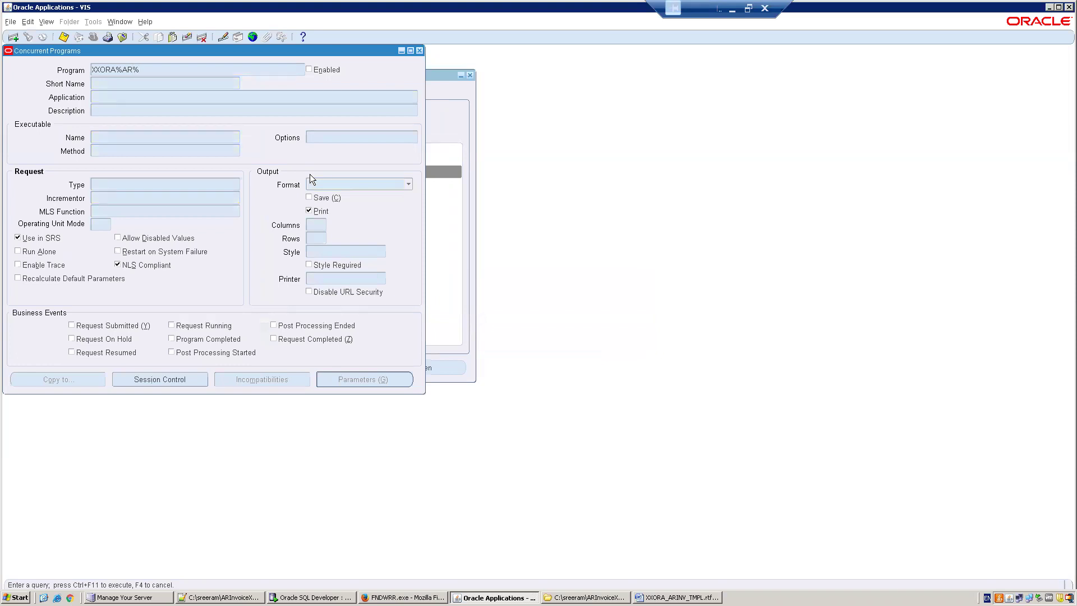
key("ctrl+F11")
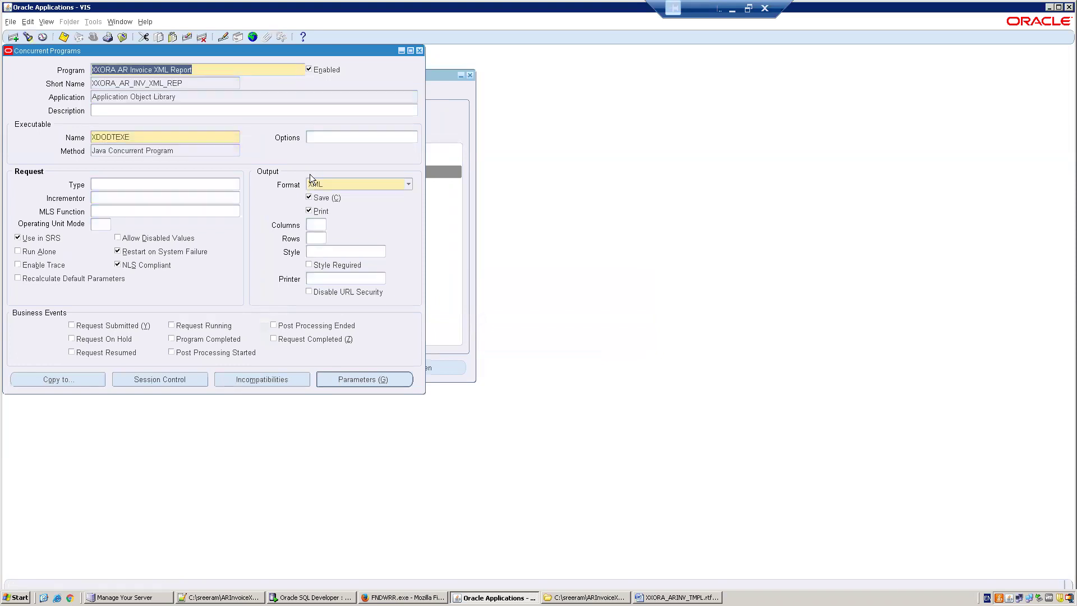
left_click(344, 381)
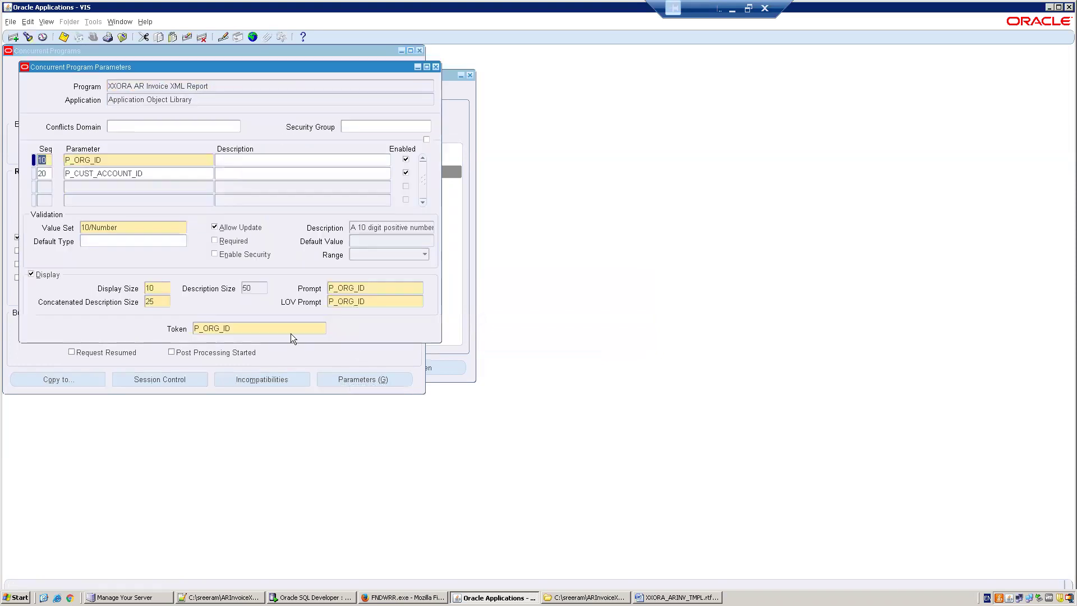
Step: Assign value set XXORA_AR_INV_BU_ID to P_ORG_ID and mark it required
left_click(136, 226)
type("XXORA%AR")
key("Tab")
double_click(167, 296)
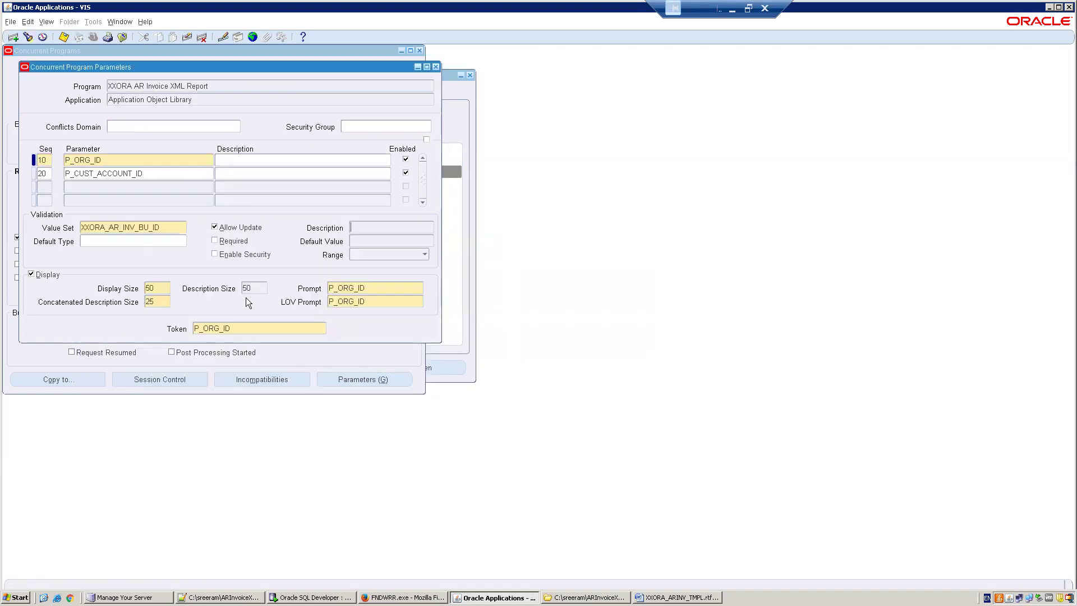
left_click(229, 243)
Step: Set Prompt and LOV Prompt to 'Select BU Name' and save the parameter
double_click(369, 291)
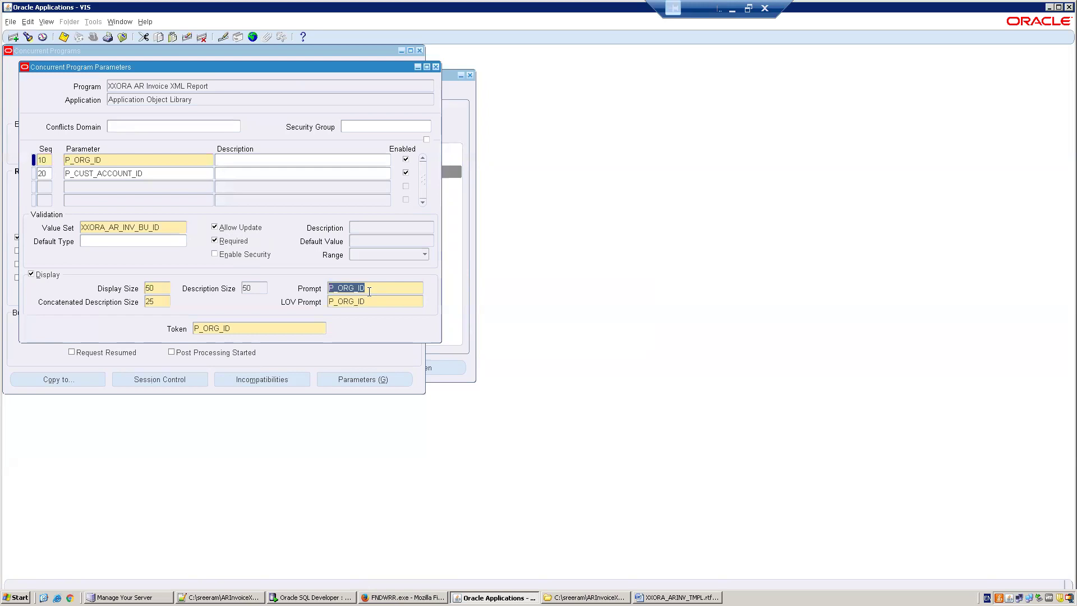
type("Select BU Name")
double_click(373, 298)
type("Select BU Name")
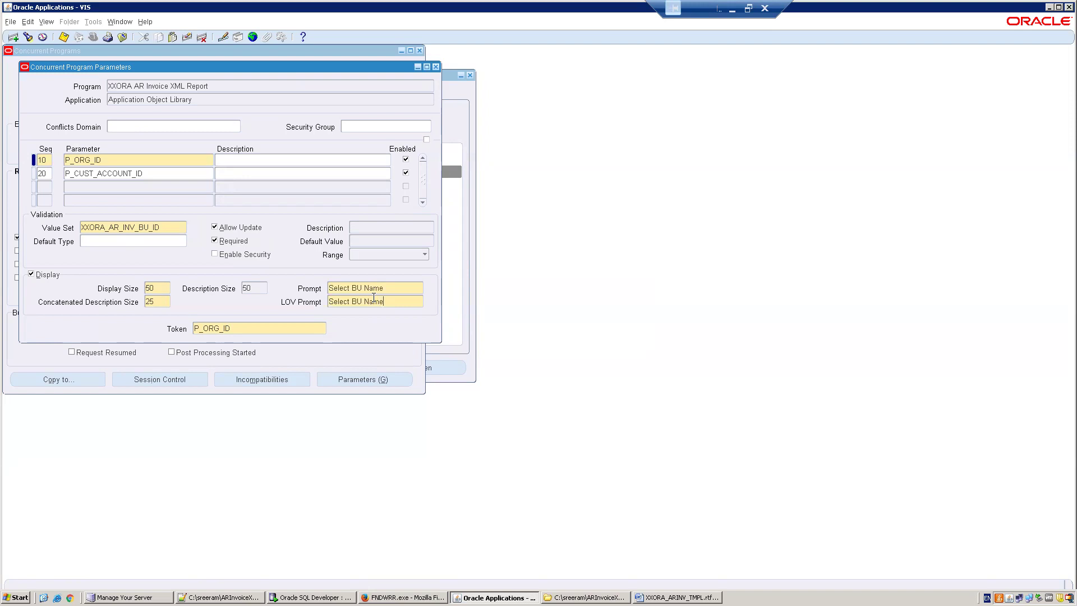
key("ctrl+s")
key("Return")
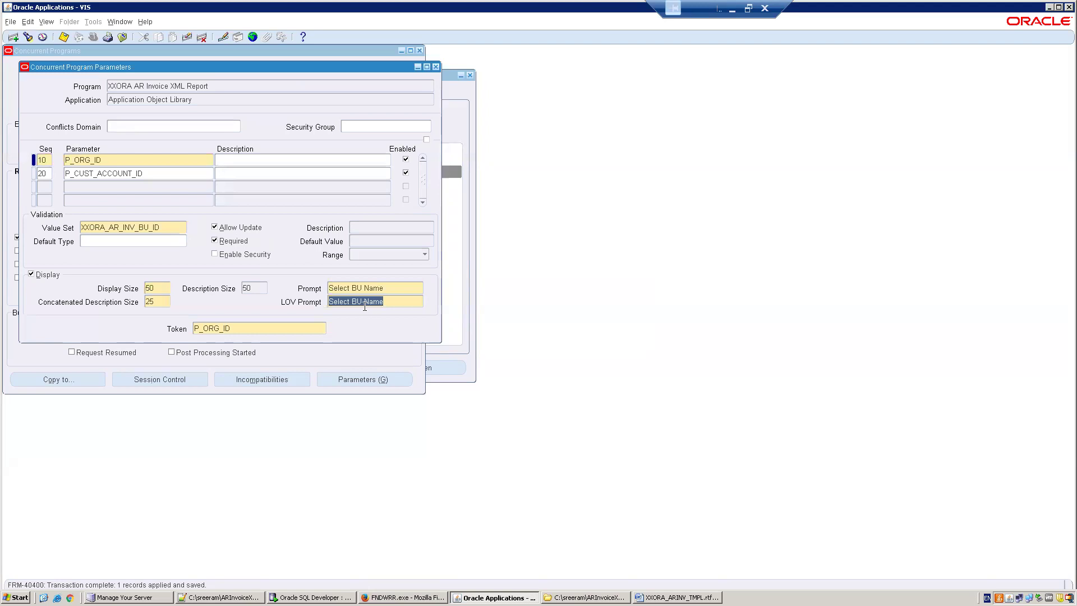
left_click(173, 172)
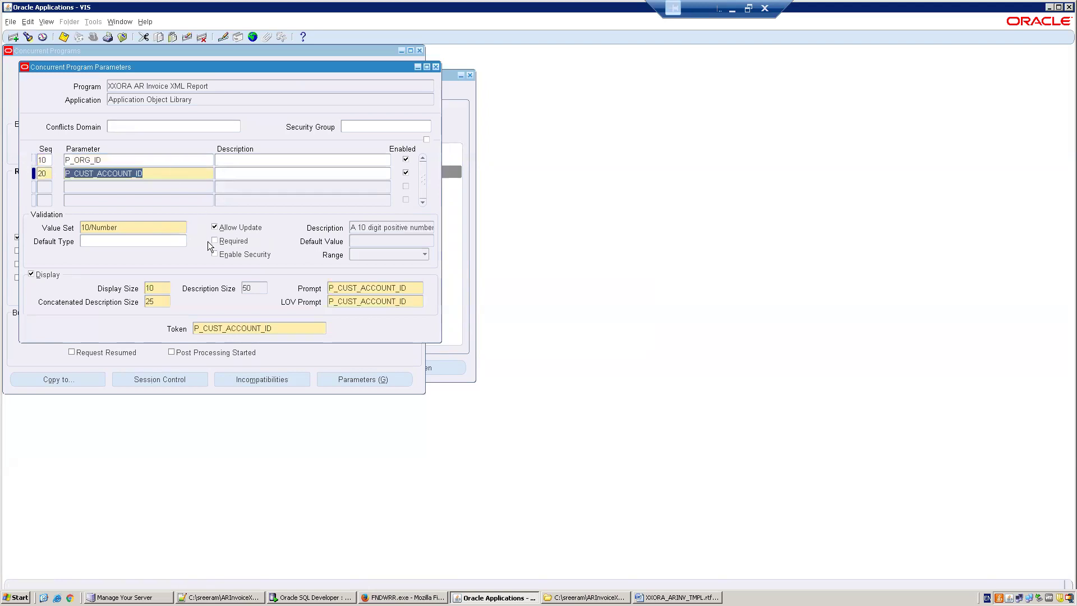
Step: Assign value set XXORA_AR_INV_CUST_ID to P_CUST_ACCOUNT_ID
left_click(135, 230)
type("XXO")
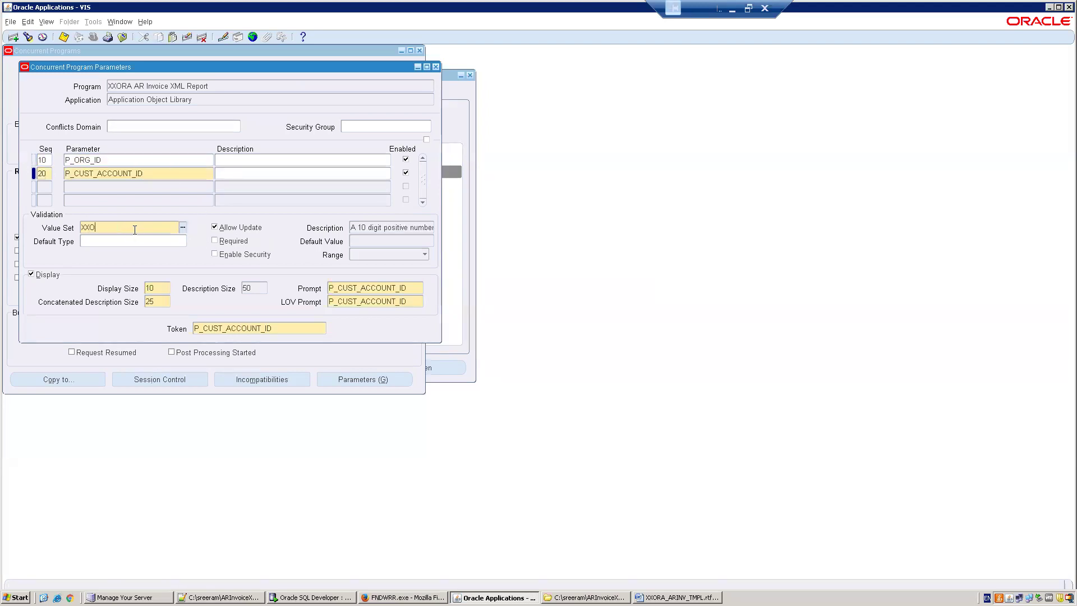
type("RA%AR")
key("Tab")
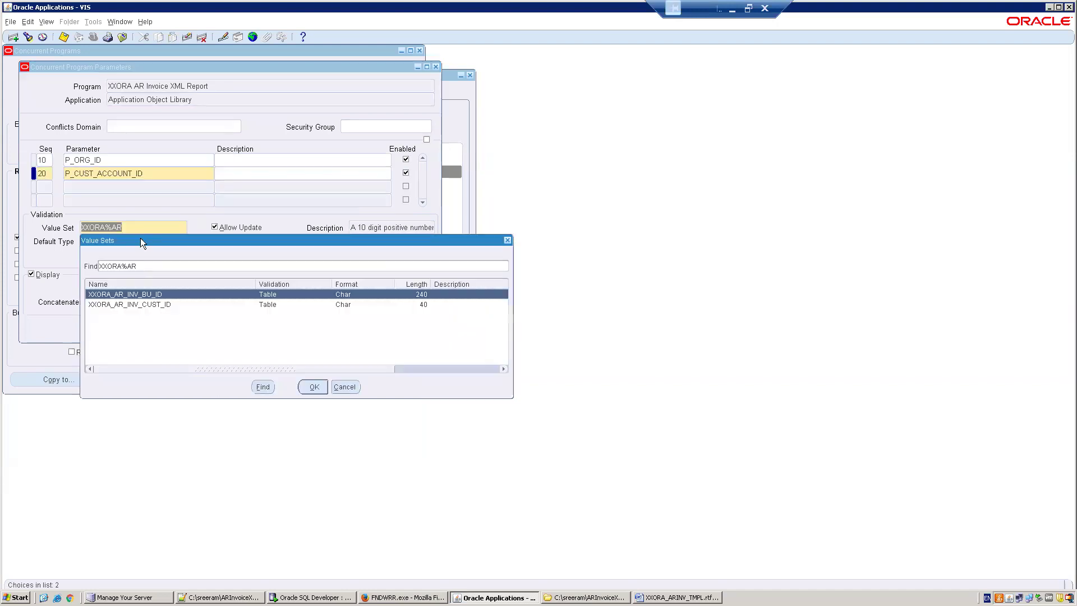
double_click(145, 305)
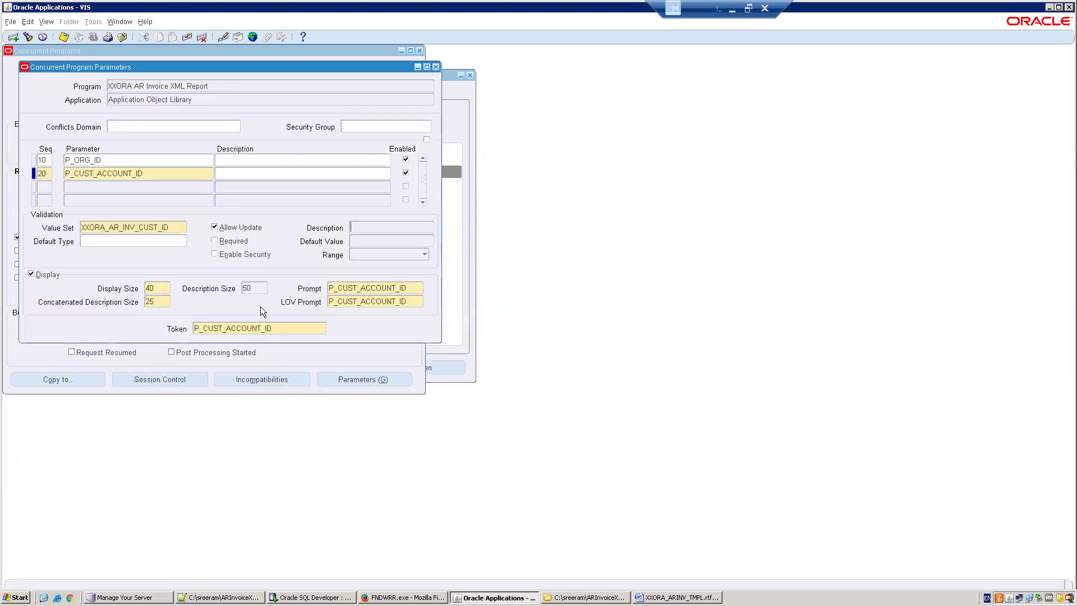
Step: Set both prompts to 'Select Cust Account Number', save, and close the program forms
double_click(371, 286)
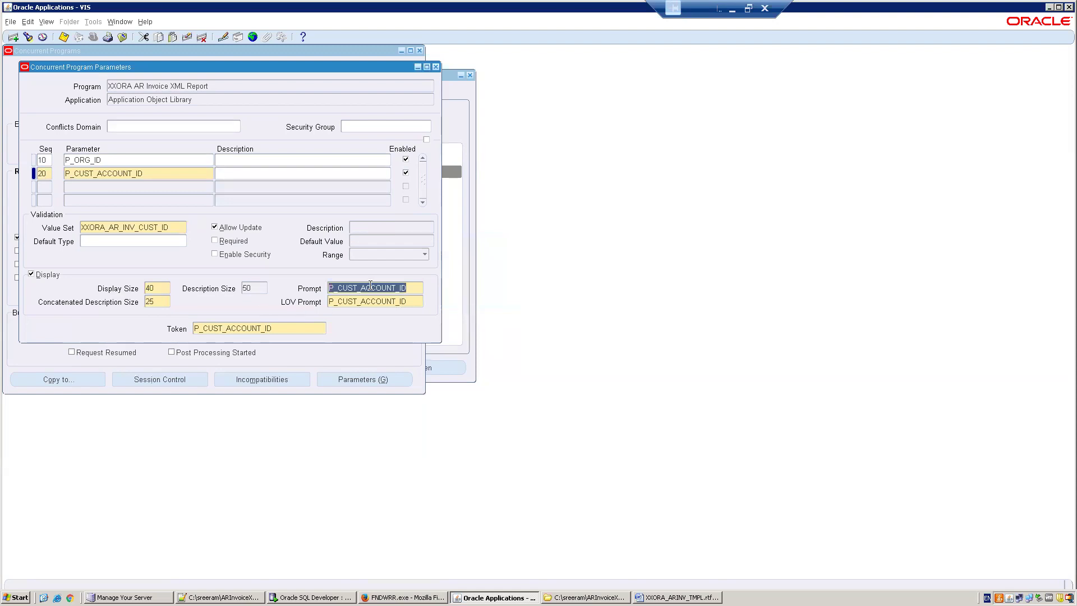
type("Select Cust Account Number")
key("shift+Left")
key("shift+Left")
key("shift+Left")
key("shift+Left")
key("shift+Left")
key("shift+Left")
key("shift+Left")
key("shift+Left")
key("shift+Home")
key("Tab")
key("Tab")
key("ctrl+v")
key("ctrl+s")
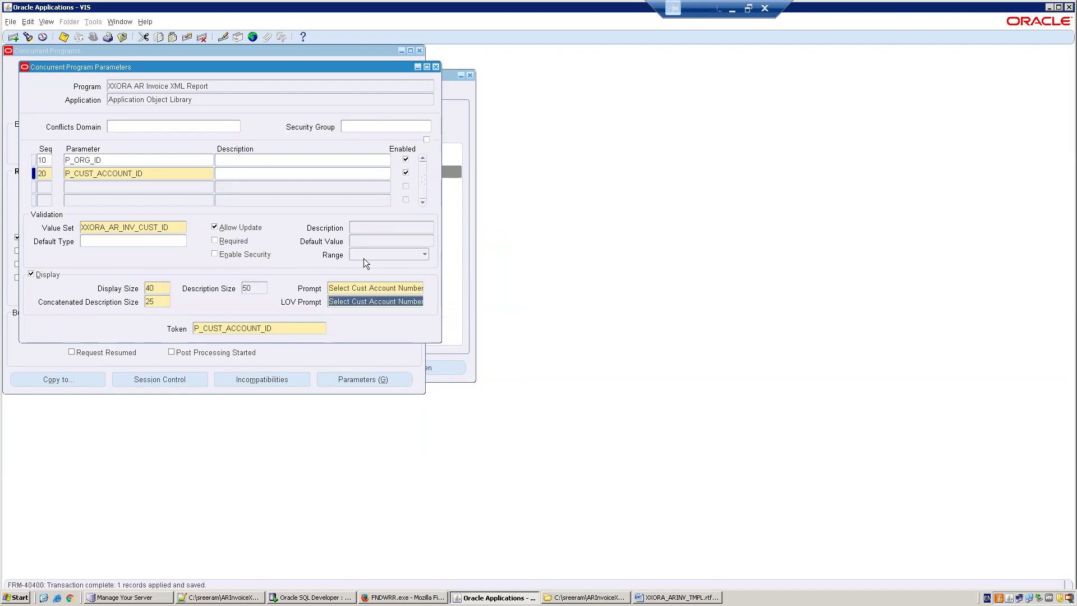
key("F4")
key("F4")
key("alt+f")
Step: Start a new request for XXORA AR Invoice XML Report
key("w")
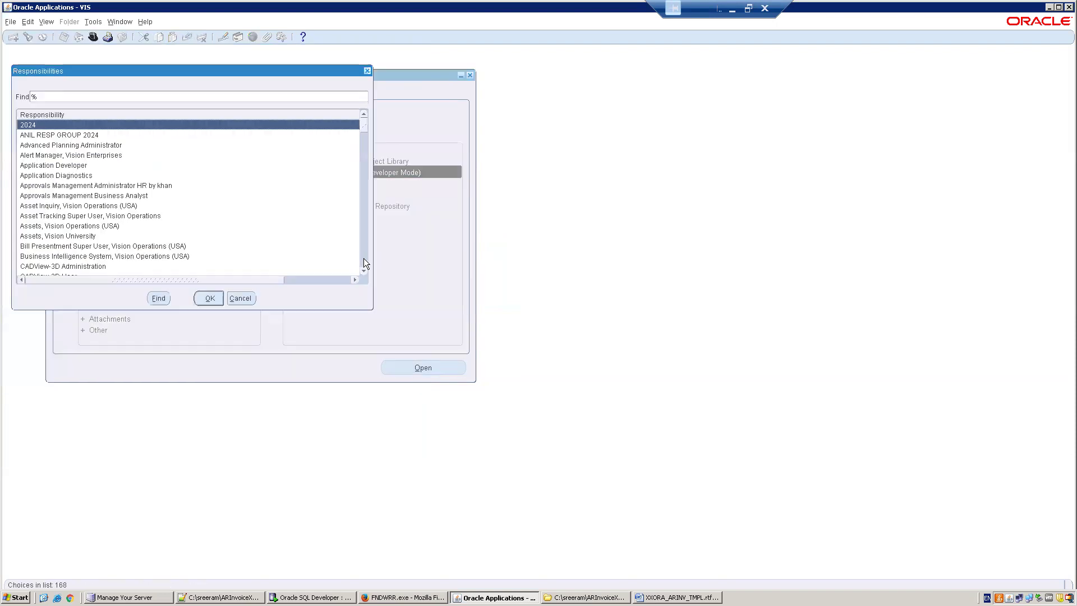
key("Escape")
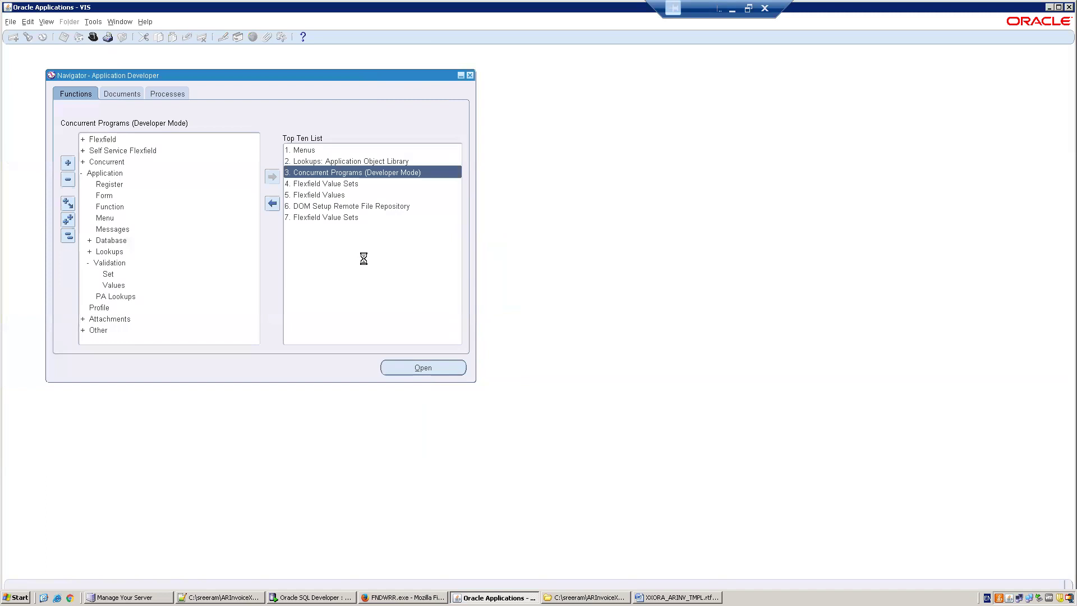
key("Return")
type("xx")
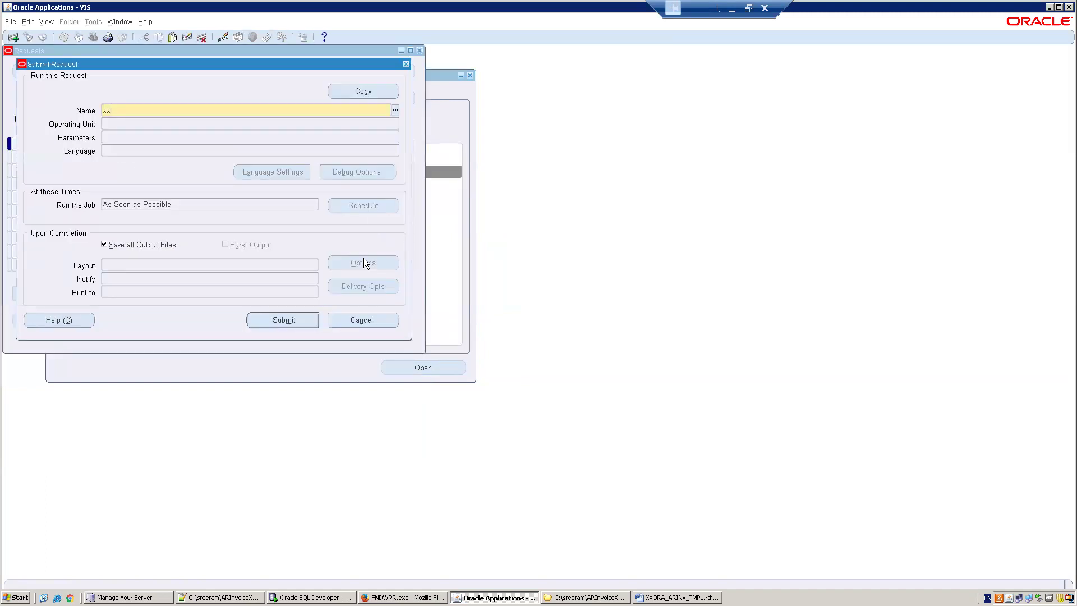
type("ora%Ar")
key("Tab")
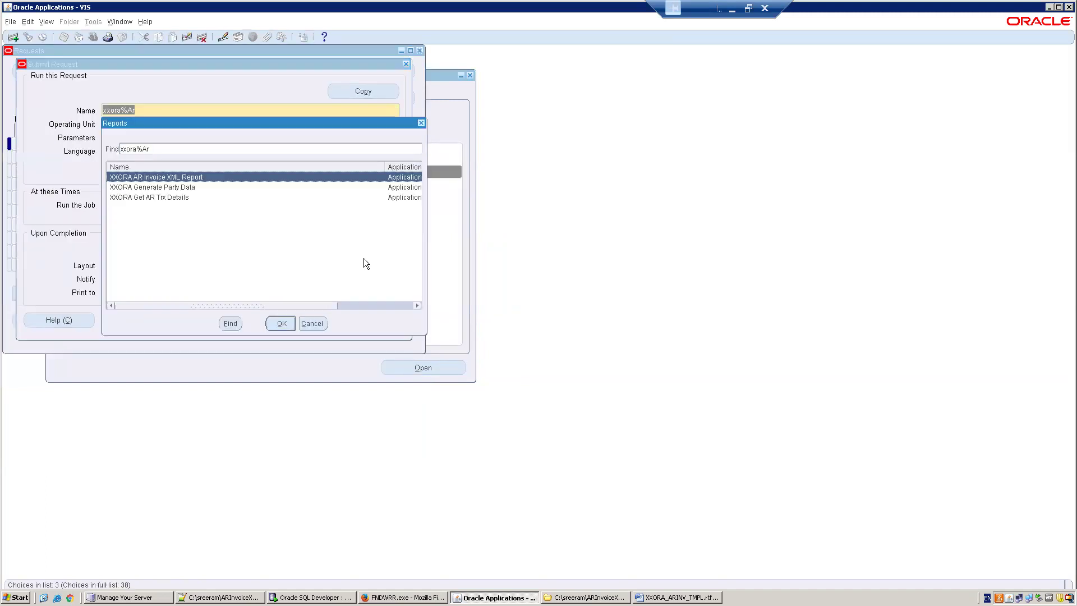
double_click(168, 177)
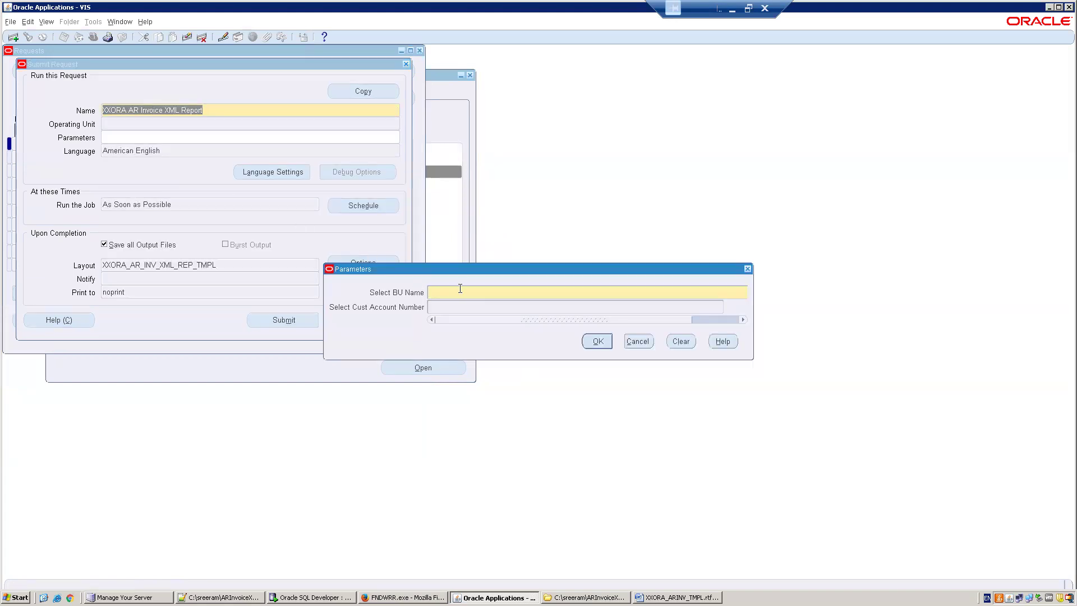
Step: Attempt submitting without parameters and acknowledge the missing BU parameter error
type("Vision%")
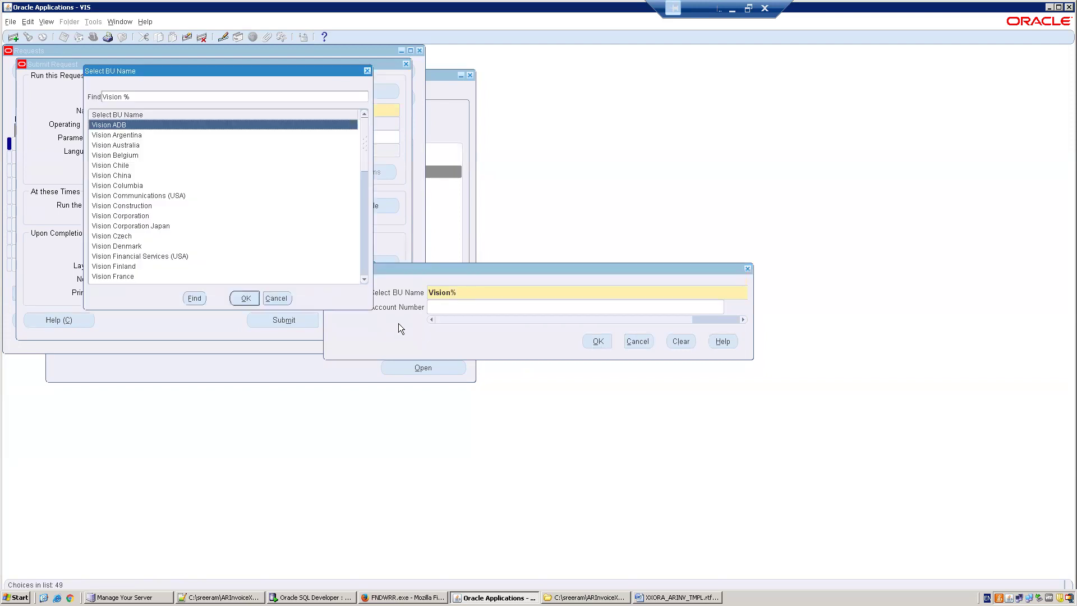
left_click(276, 298)
left_click(645, 340)
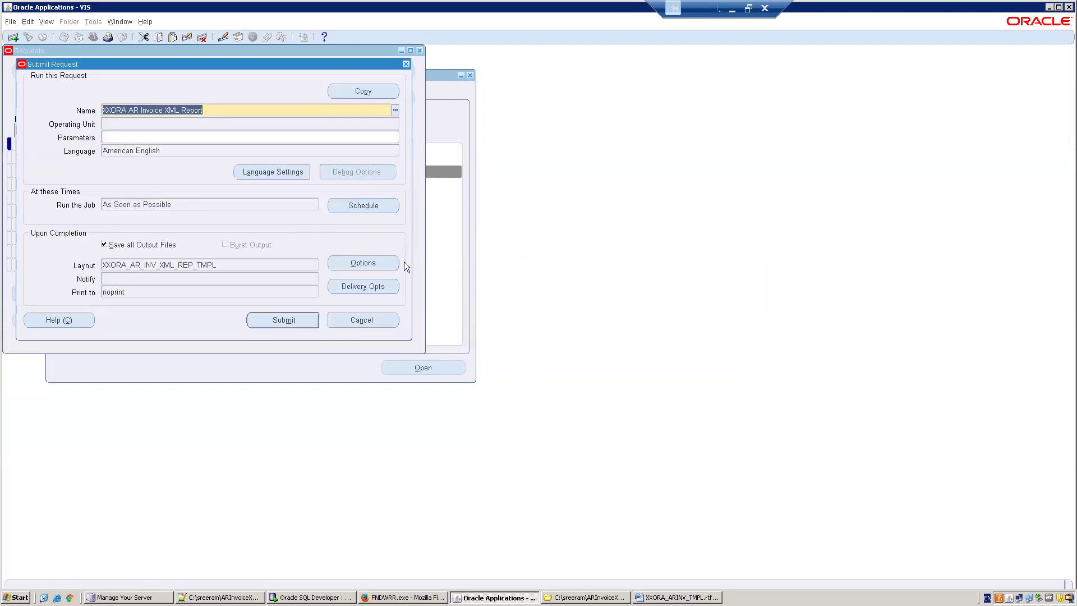
left_click(285, 322)
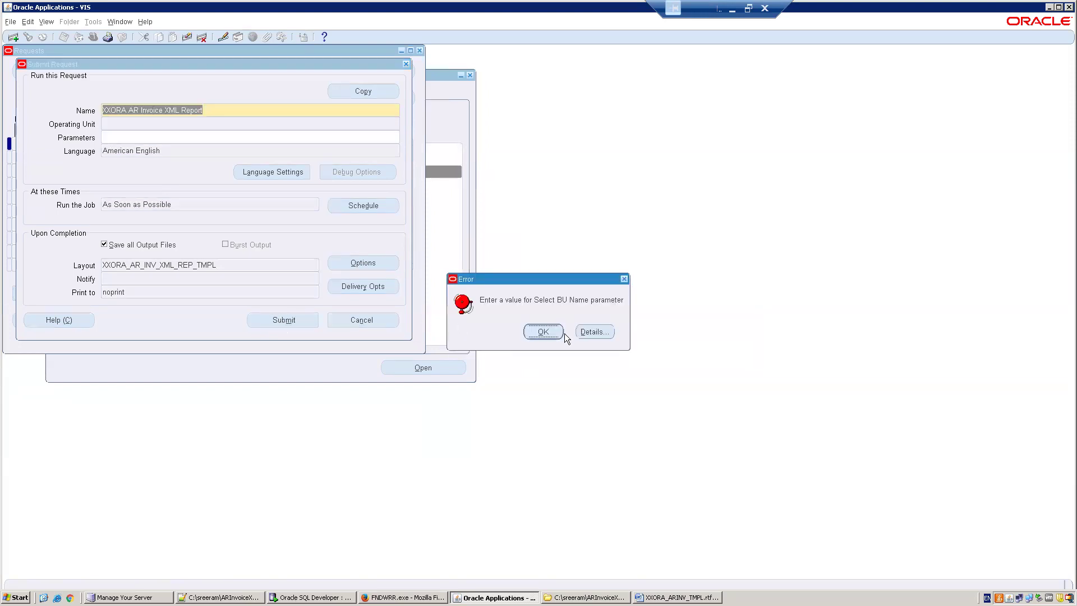
left_click(543, 332)
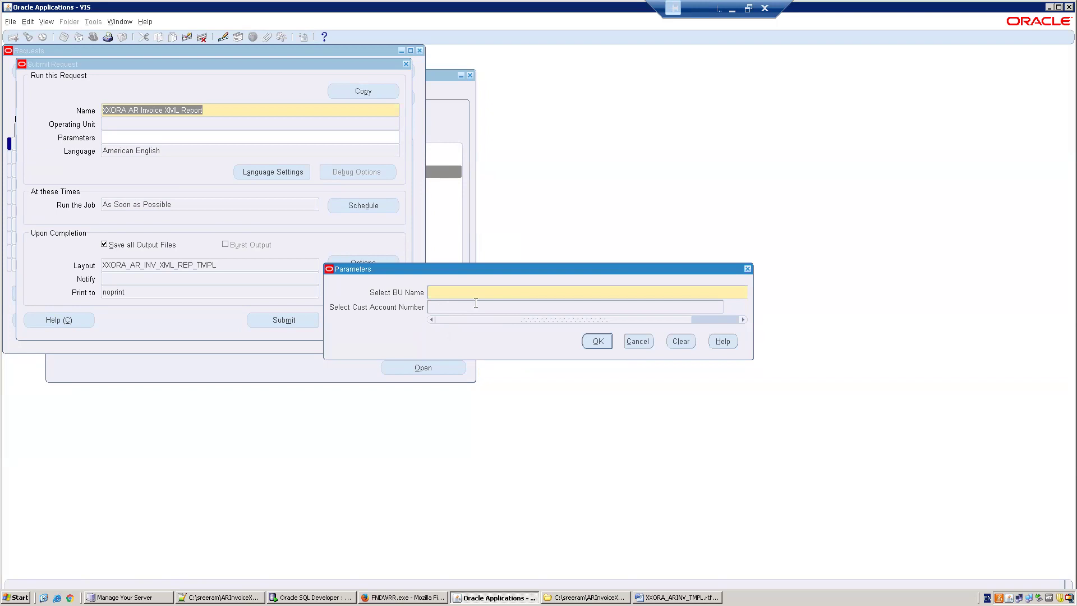
Step: Enter BU Vision Operations and customer account 1005, then confirm the parameters
type("Vision O")
key("Tab")
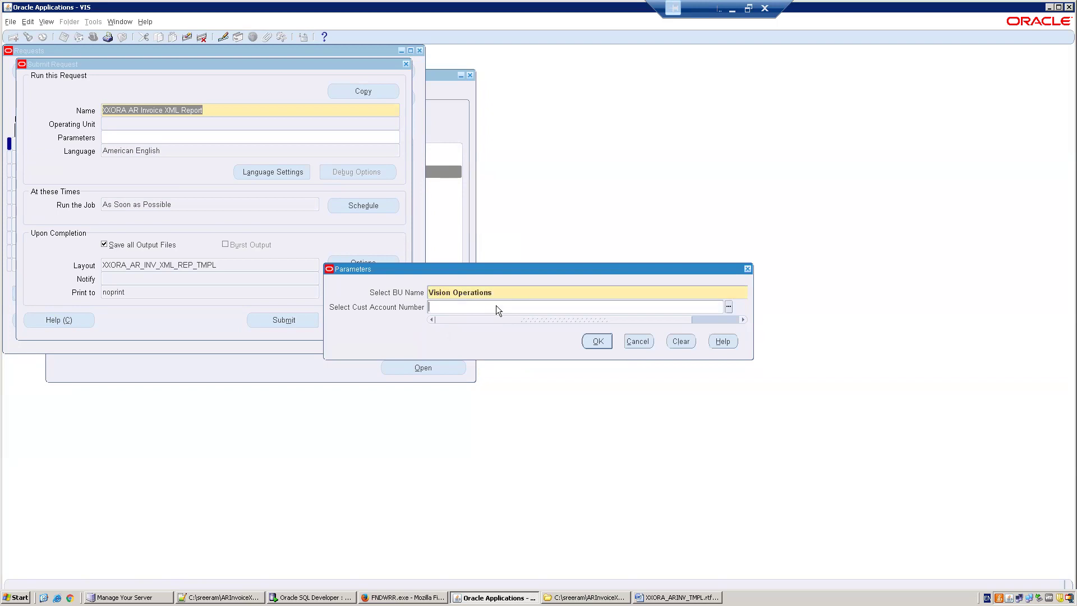
left_click(728, 307)
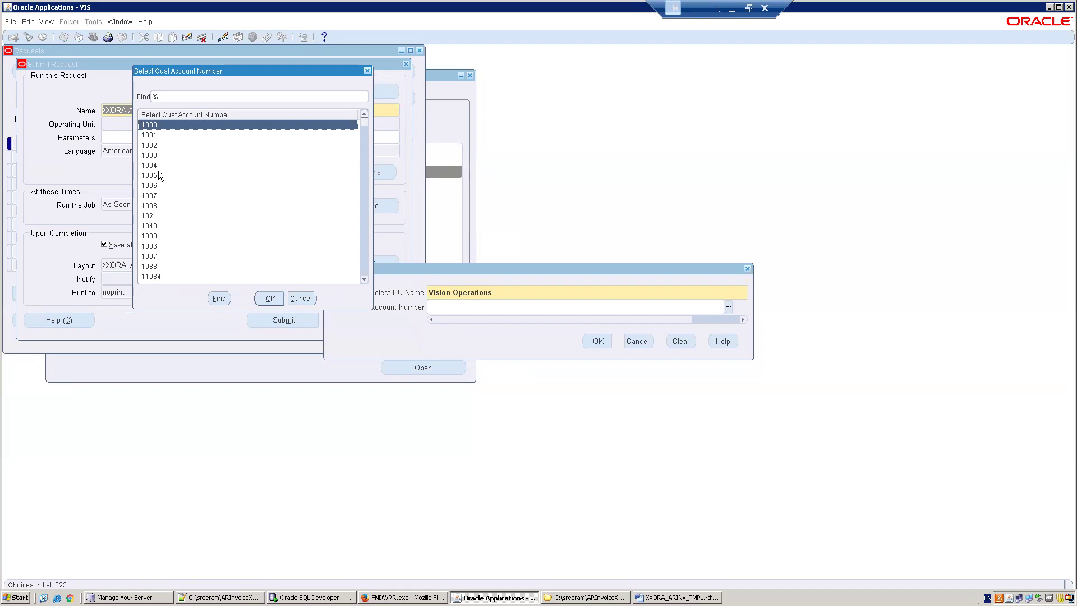
double_click(158, 174)
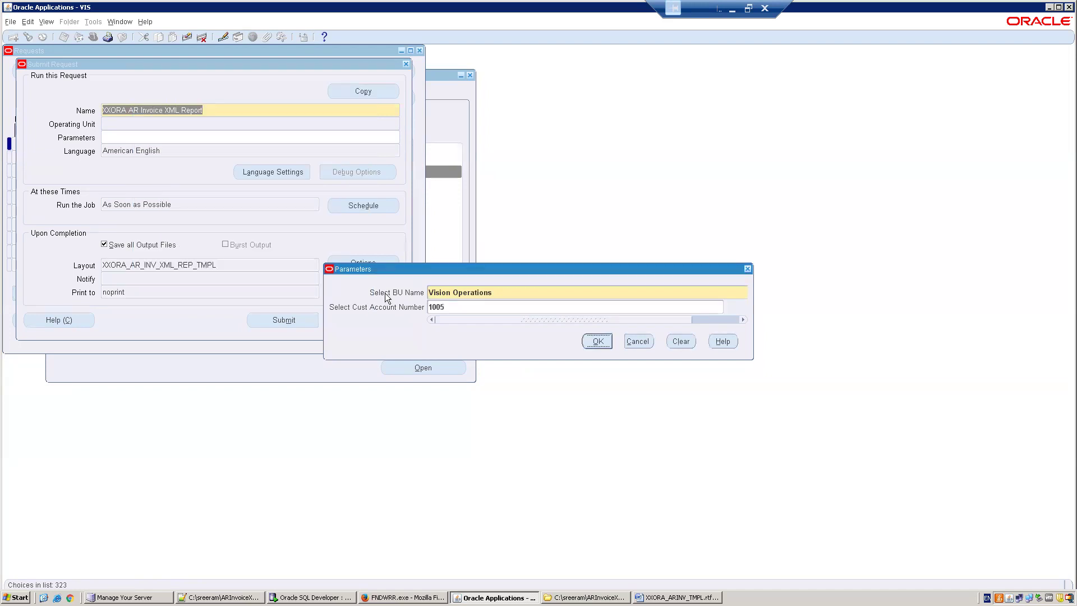
left_click(596, 342)
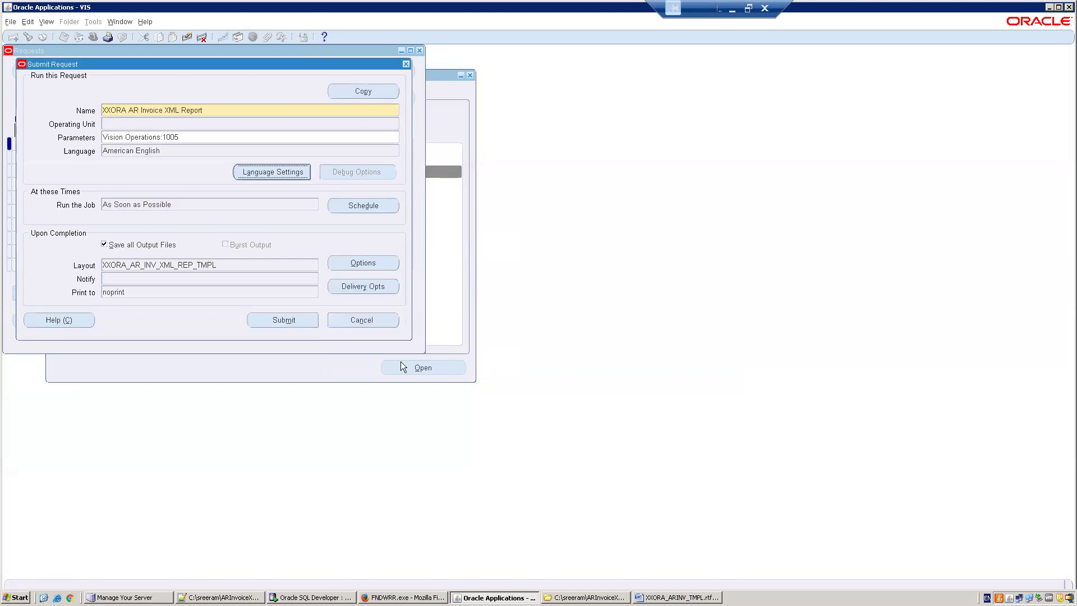
Step: Submit the request, refresh the Requests list until it completes, and view the output
left_click(272, 319)
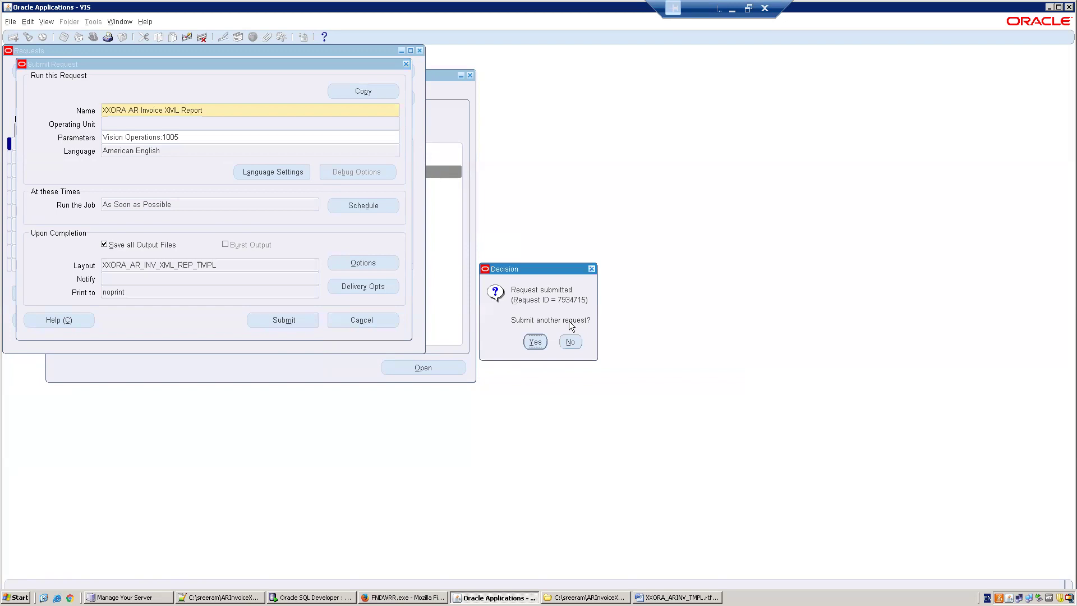
left_click(570, 342)
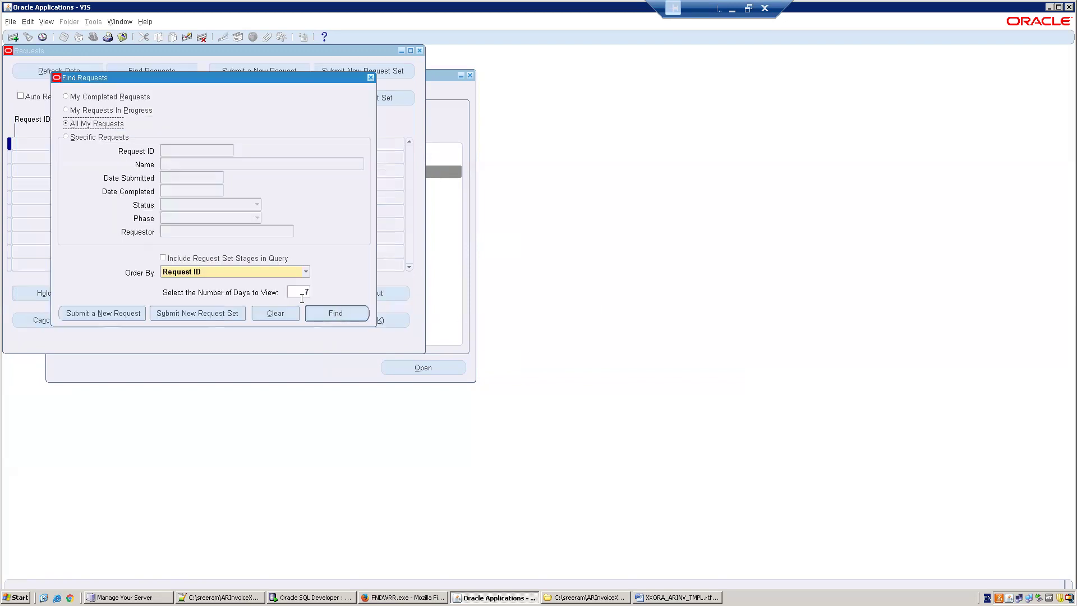
left_click(331, 313)
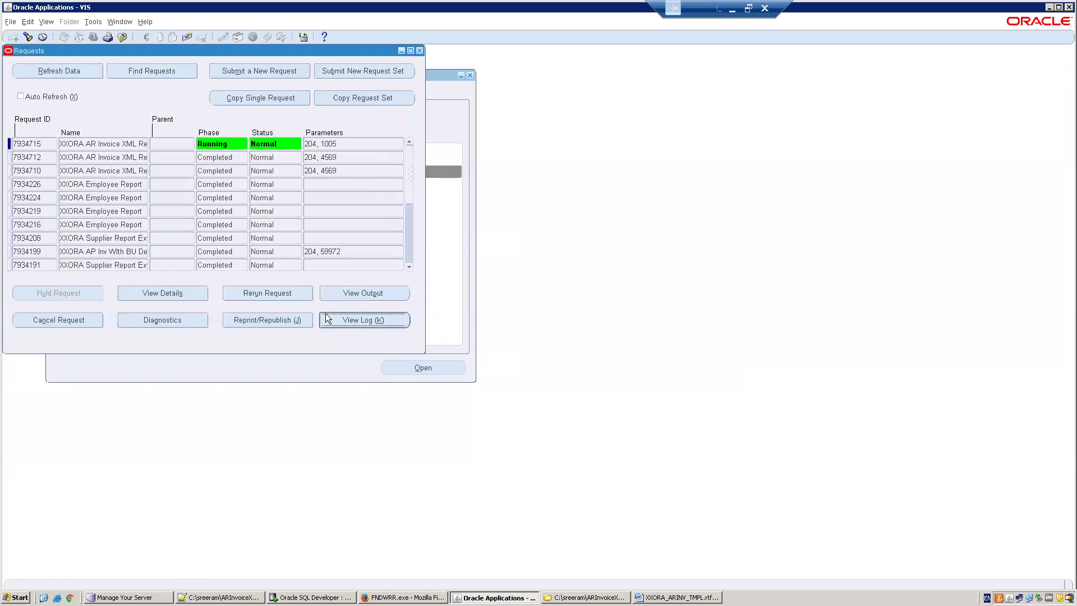
left_click(62, 73)
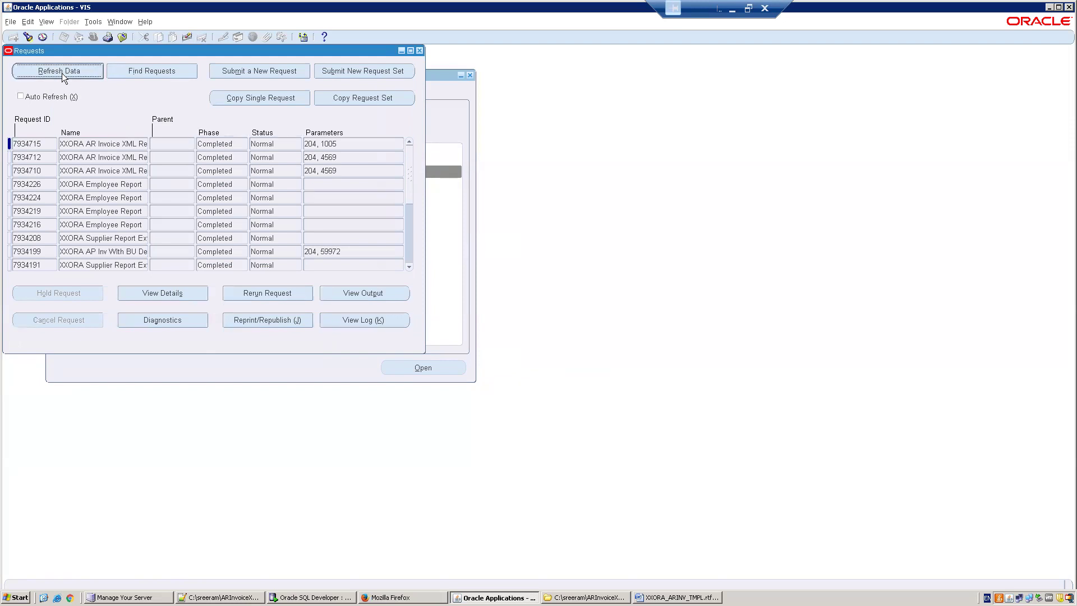
left_click(405, 298)
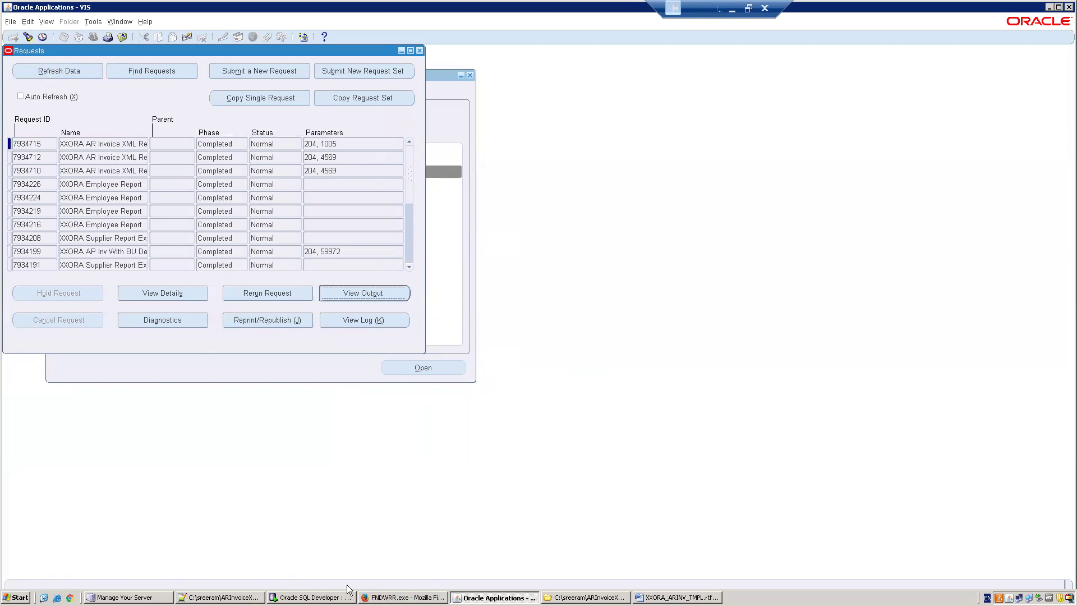